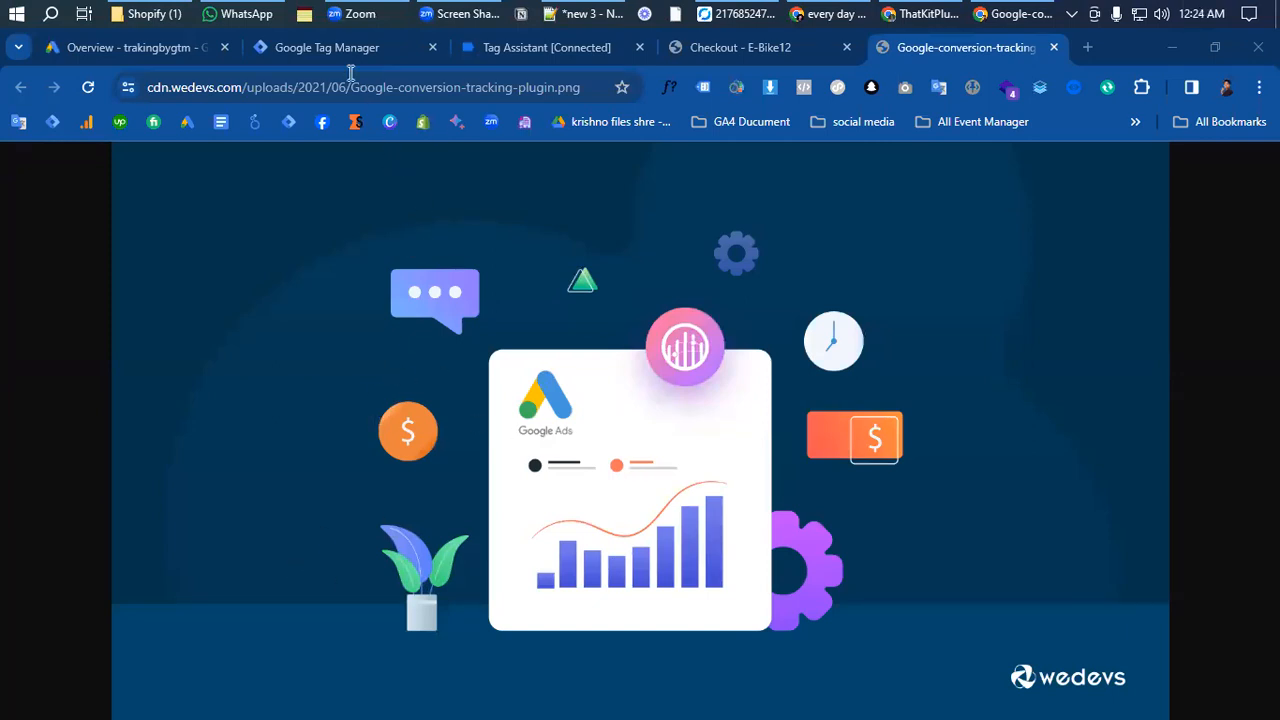
- Switch to the Google Ads account overview and hide the warning about ads not running
left_click(330, 47)
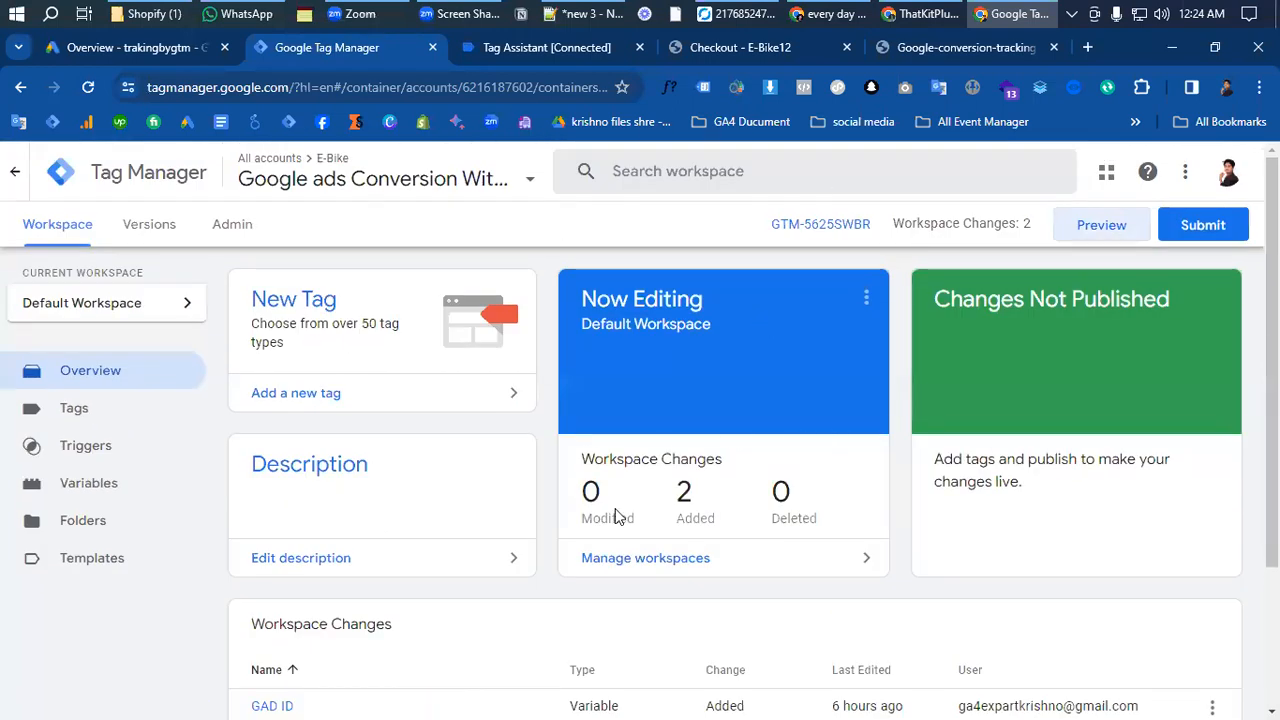
left_click(124, 49)
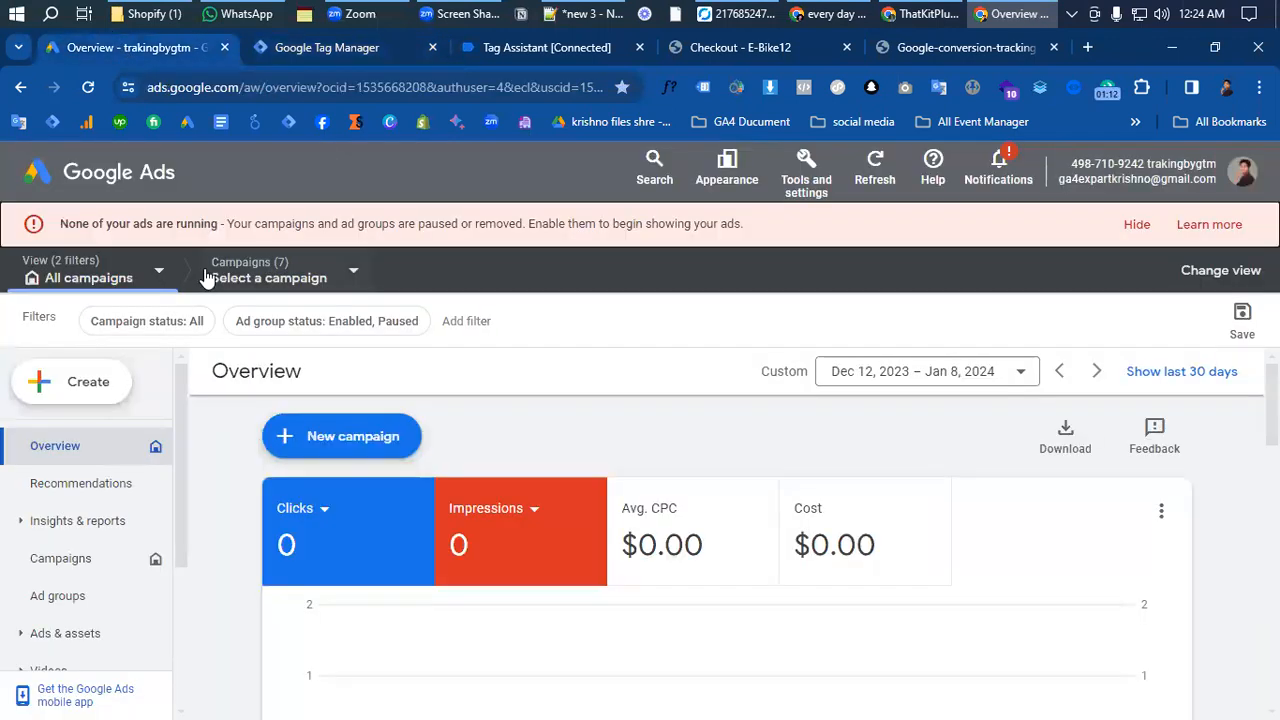
left_click(1137, 226)
left_click(993, 217)
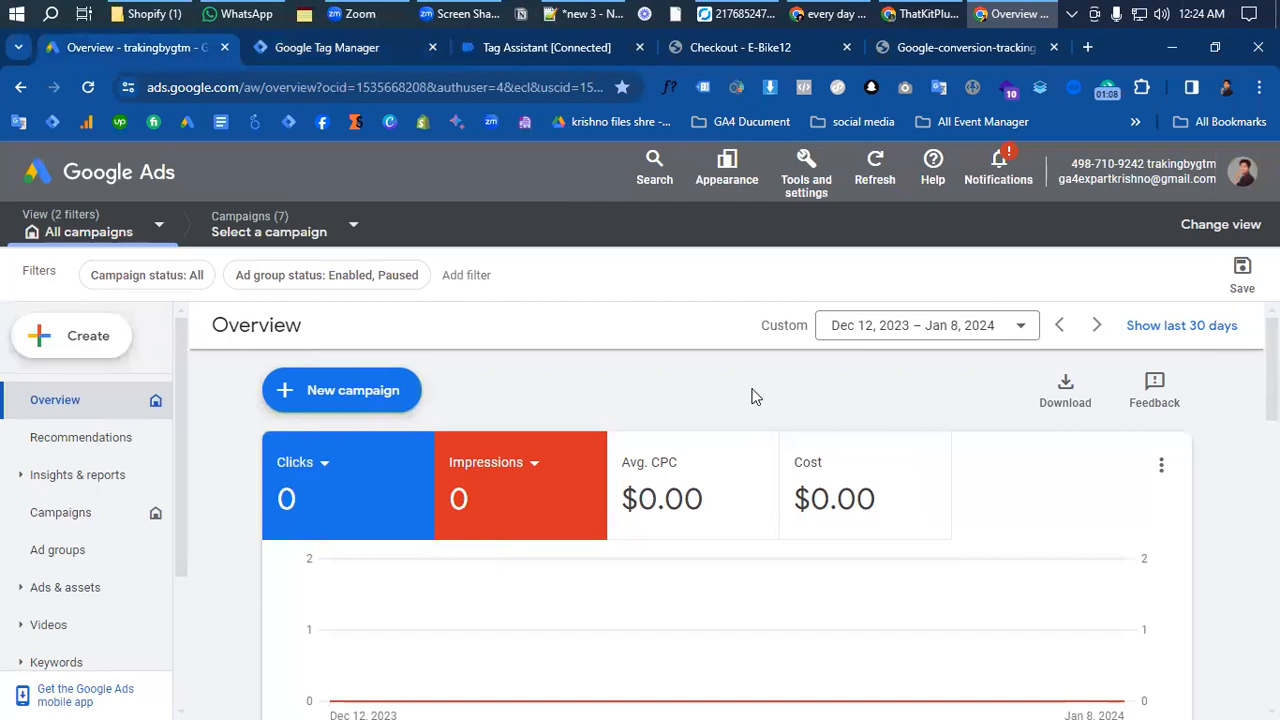
scroll(268, 564, "down", 4)
scroll(255, 585, "up", 4)
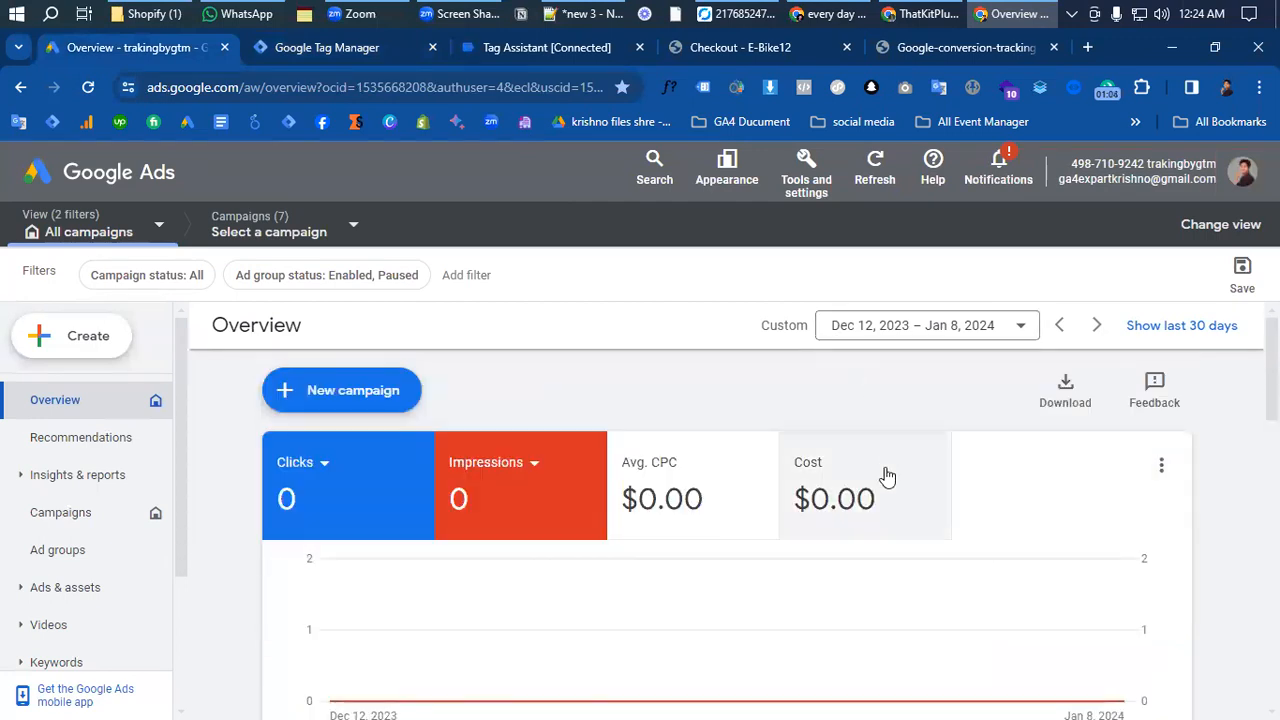
- Open the account's conversions summary and start a new website conversion action
left_click(797, 175)
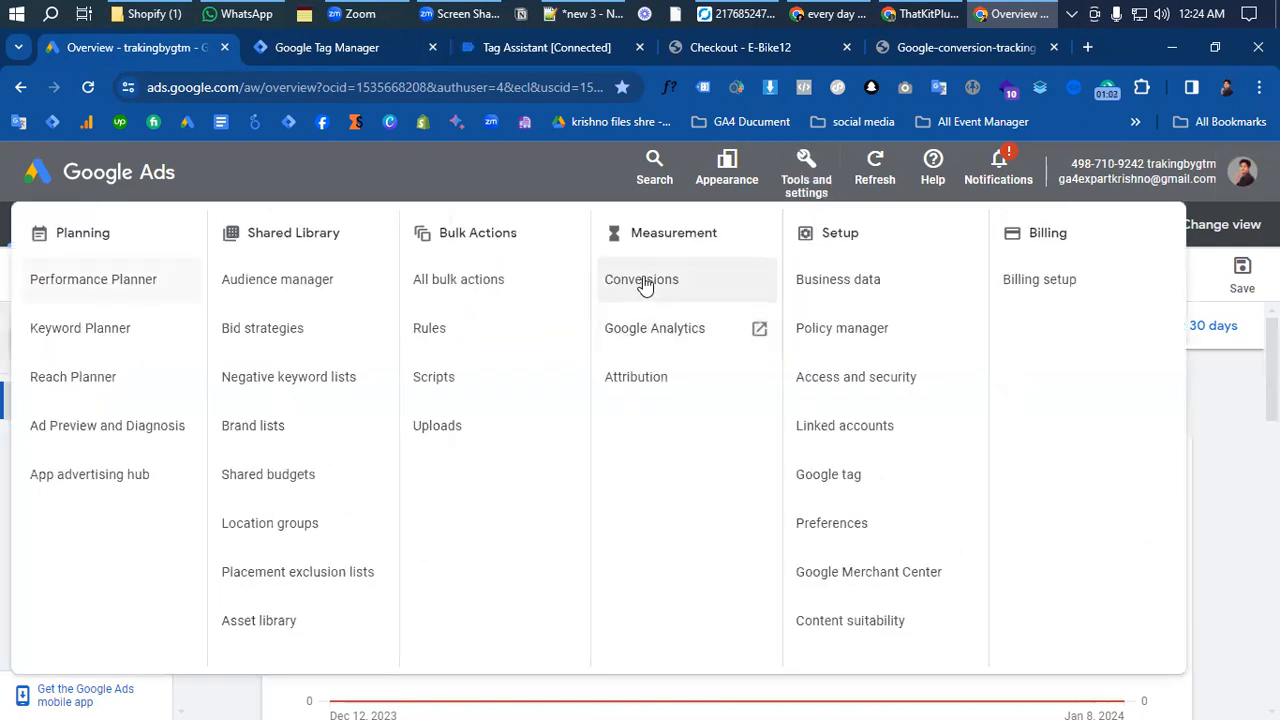
left_click(654, 292)
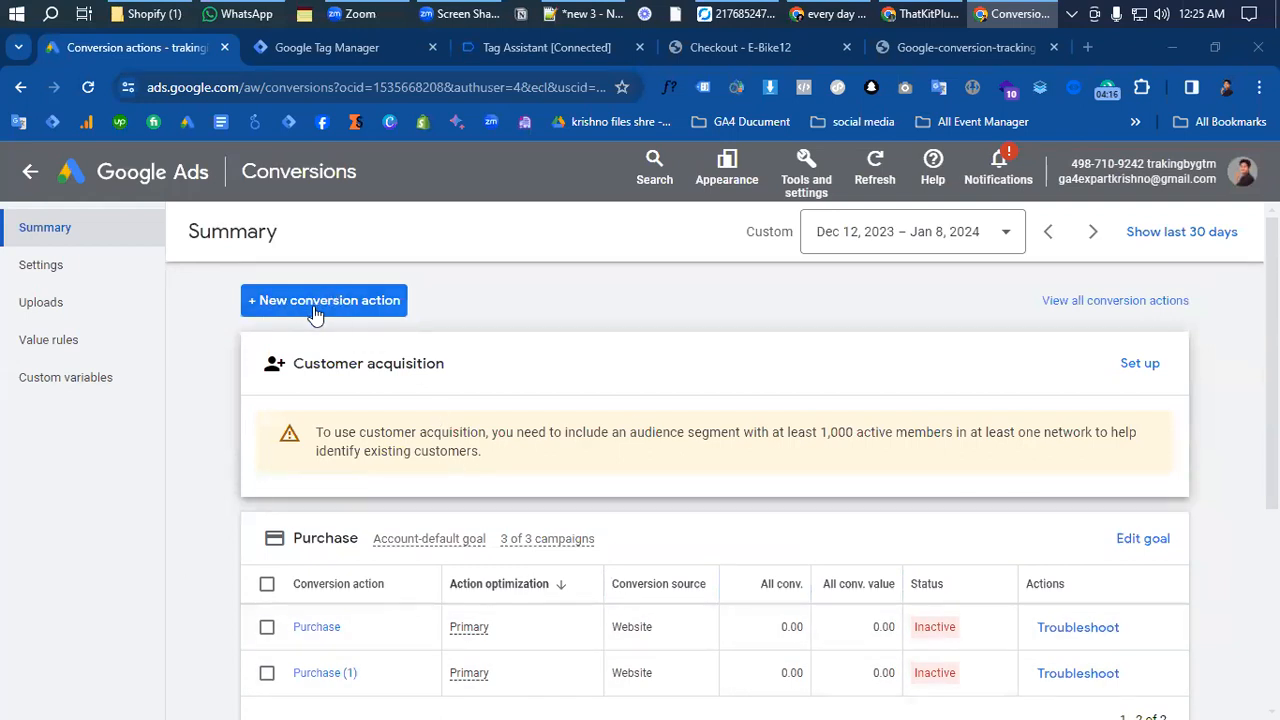
left_click(352, 313)
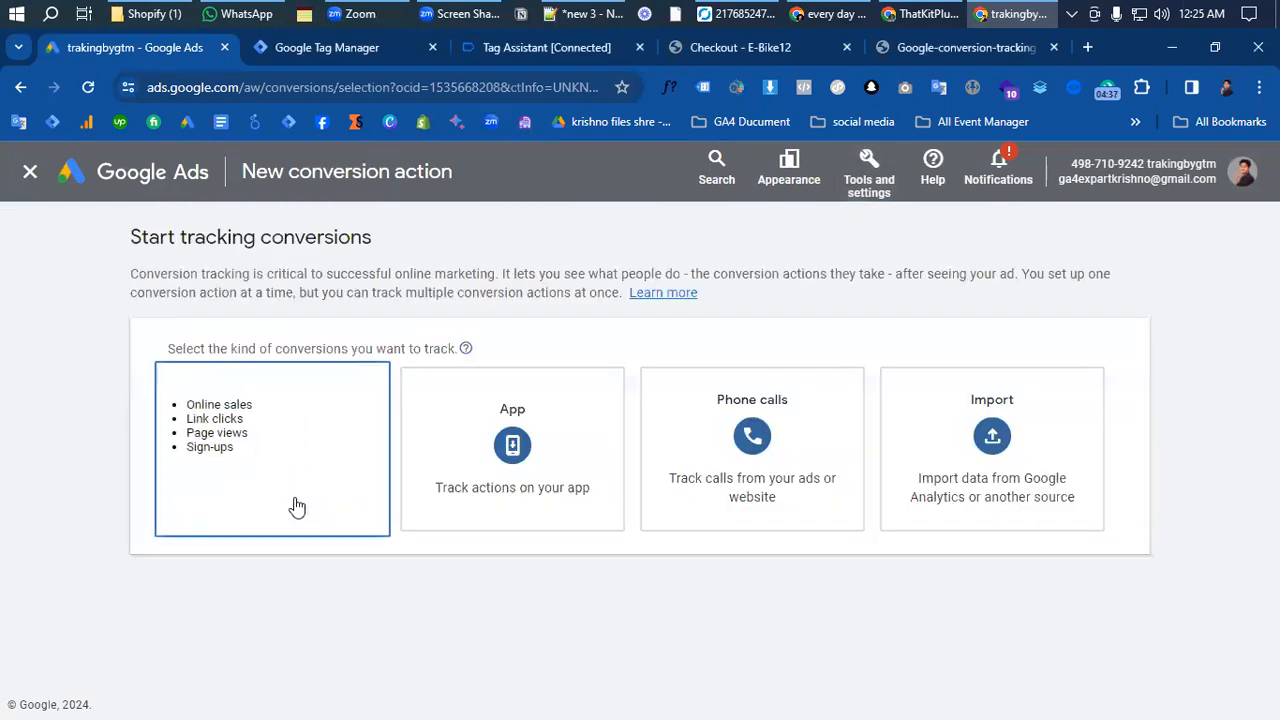
left_click(276, 402)
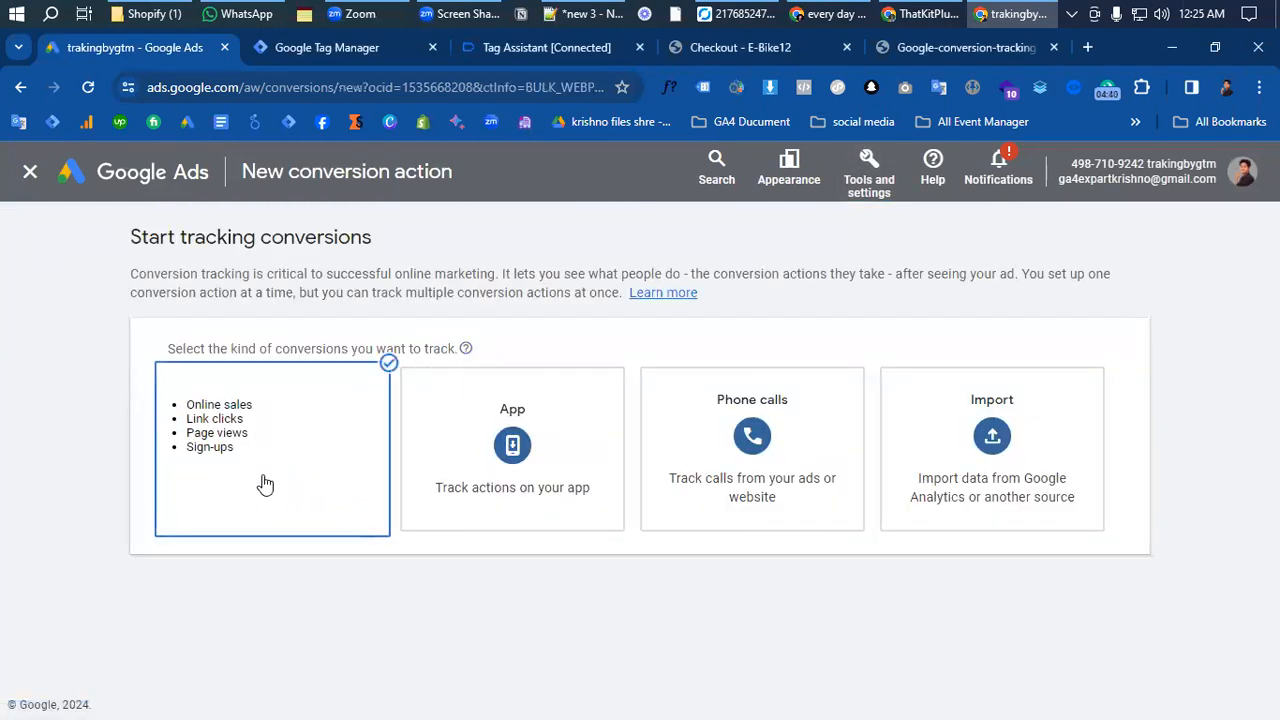
left_click(300, 455)
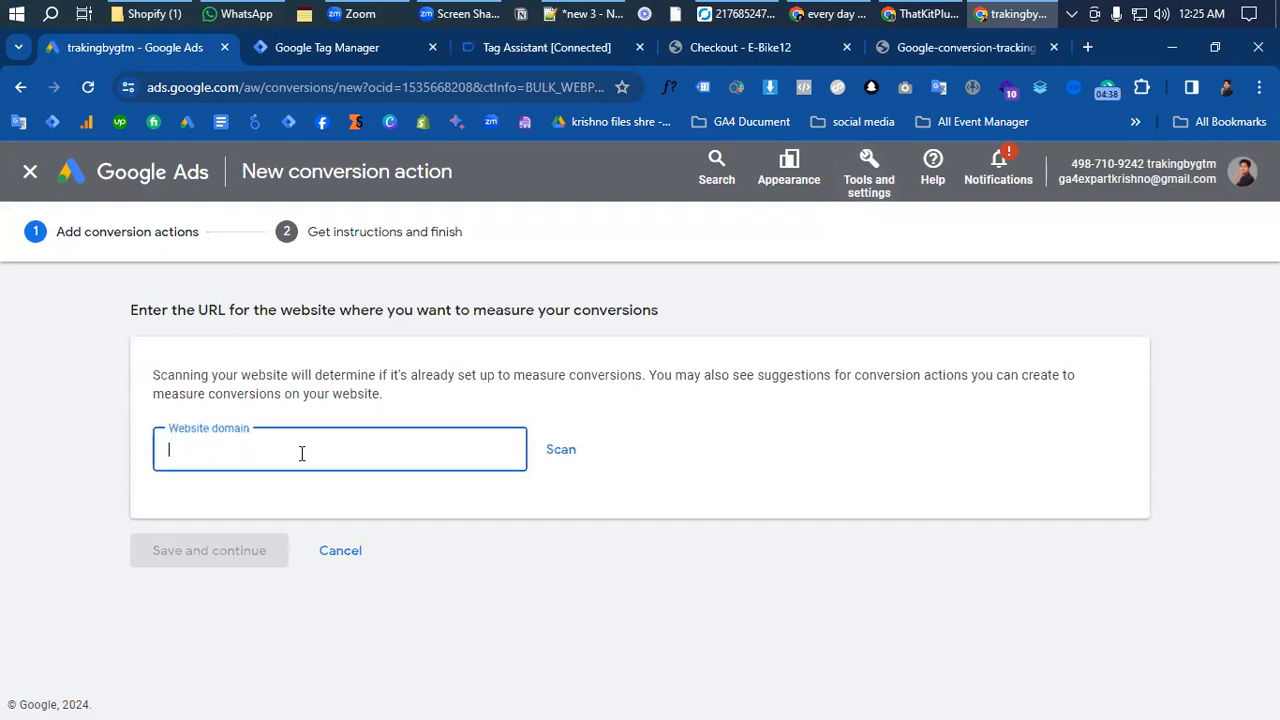
left_click(760, 47)
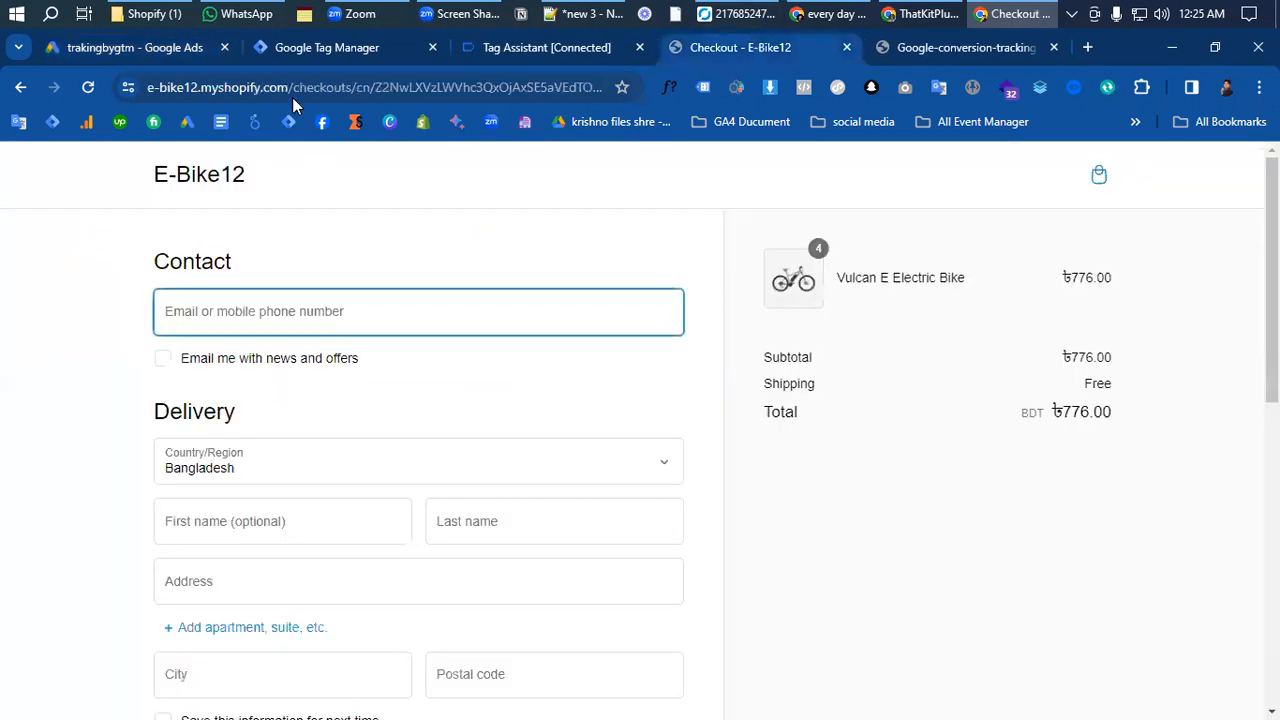
left_click_drag(289, 87, 126, 119)
key("ctrl+c")
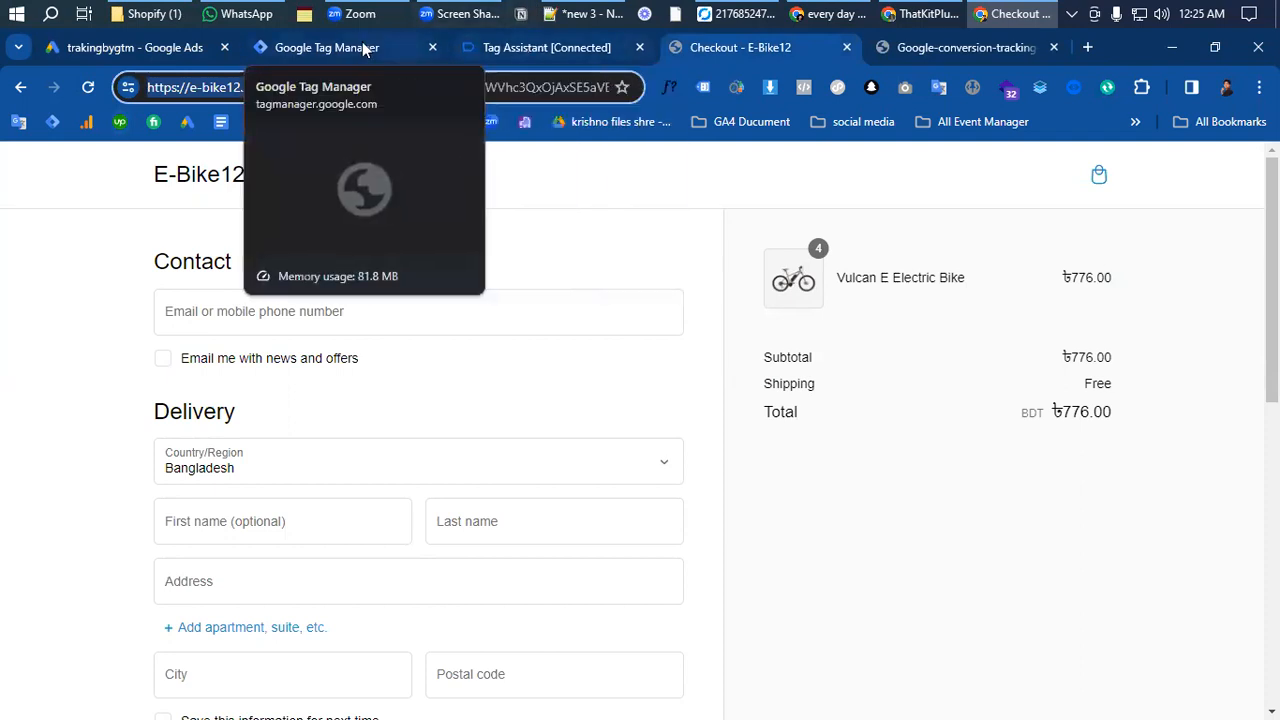
left_click(135, 47)
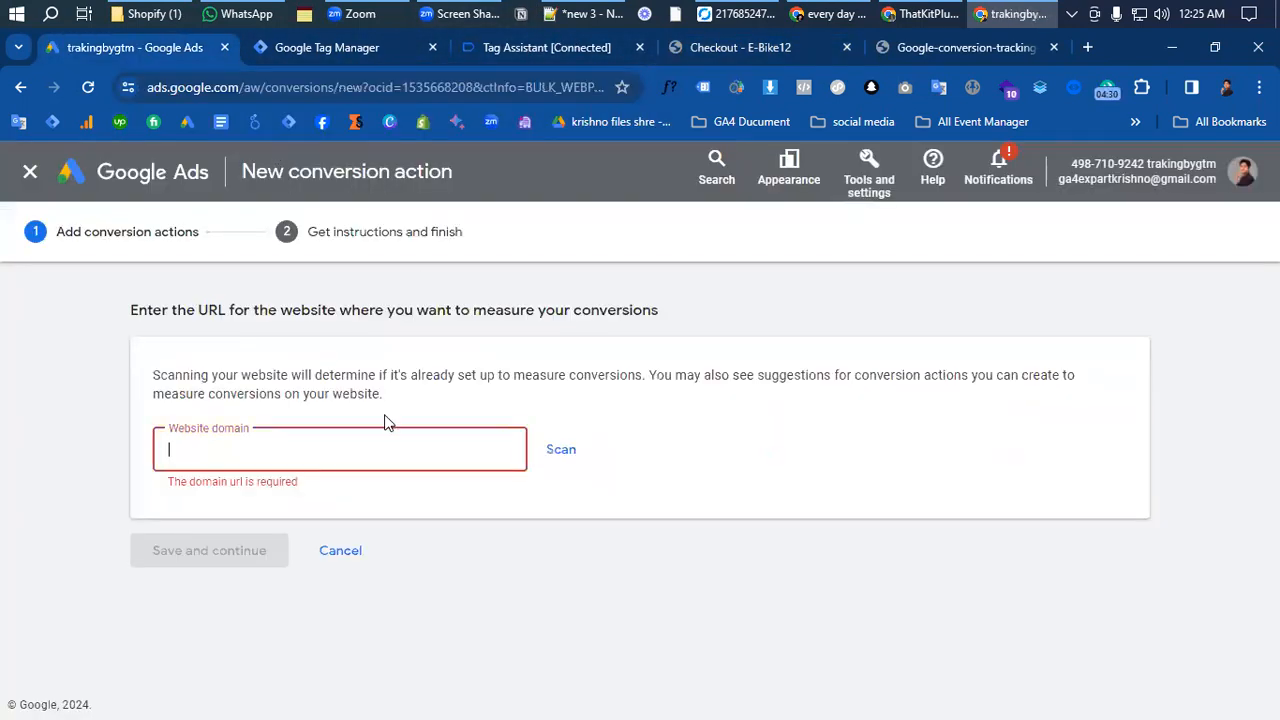
key("ctrl+v")
left_click(563, 452)
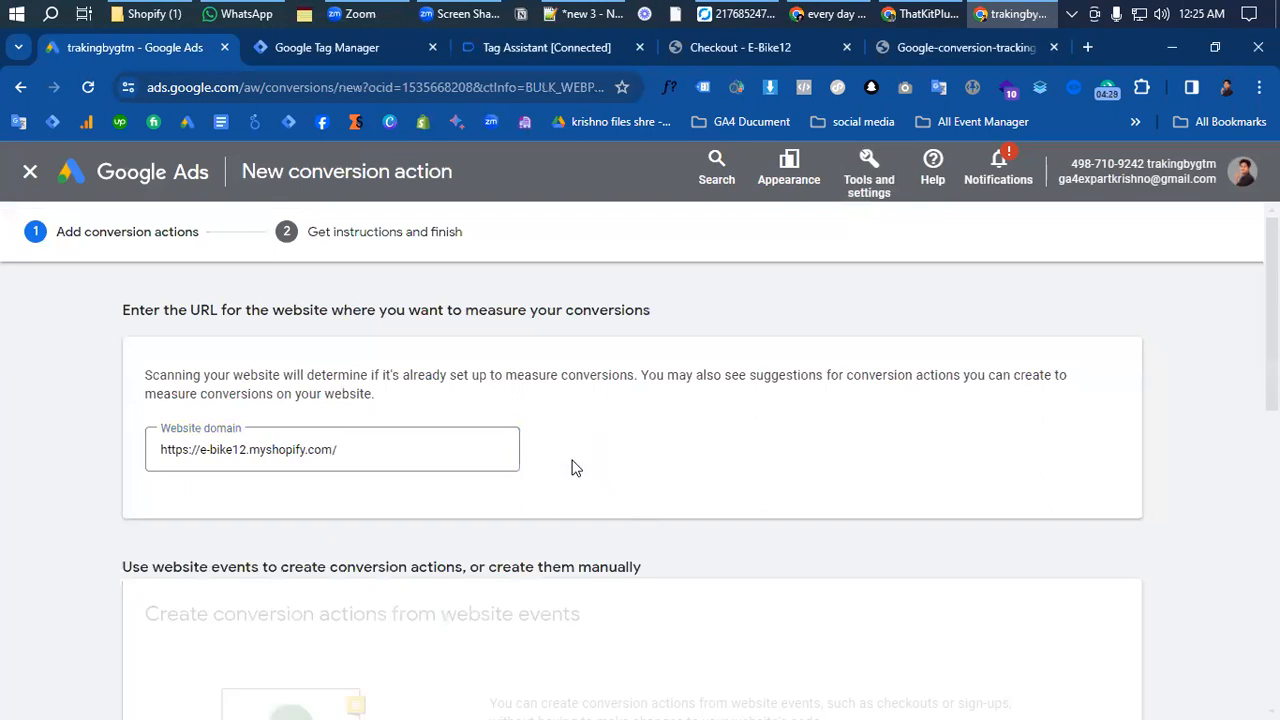
- Add a conversion action manually and set its goal category to Add to cart
scroll(551, 497, "down", 10)
scroll(365, 555, "up", 5)
scroll(303, 429, "down", 4)
scroll(310, 432, "up", 1)
left_click(310, 432)
scroll(447, 518, "down", 3)
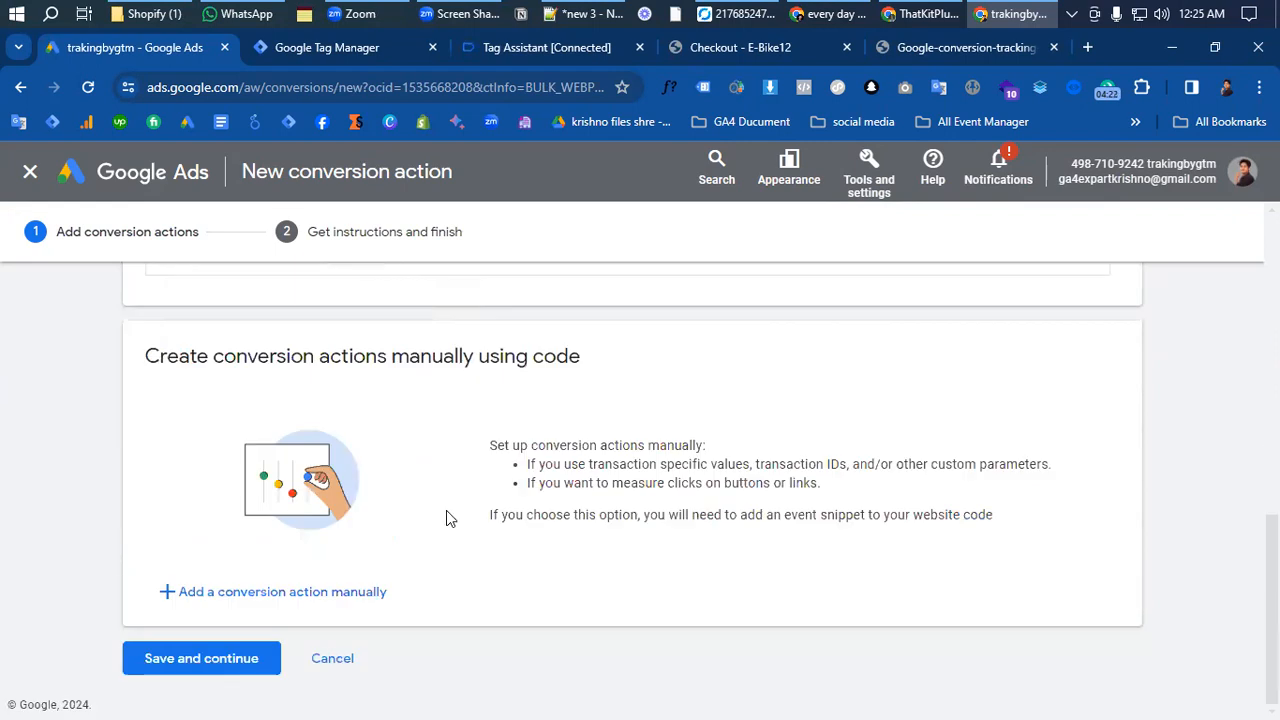
left_click(322, 594)
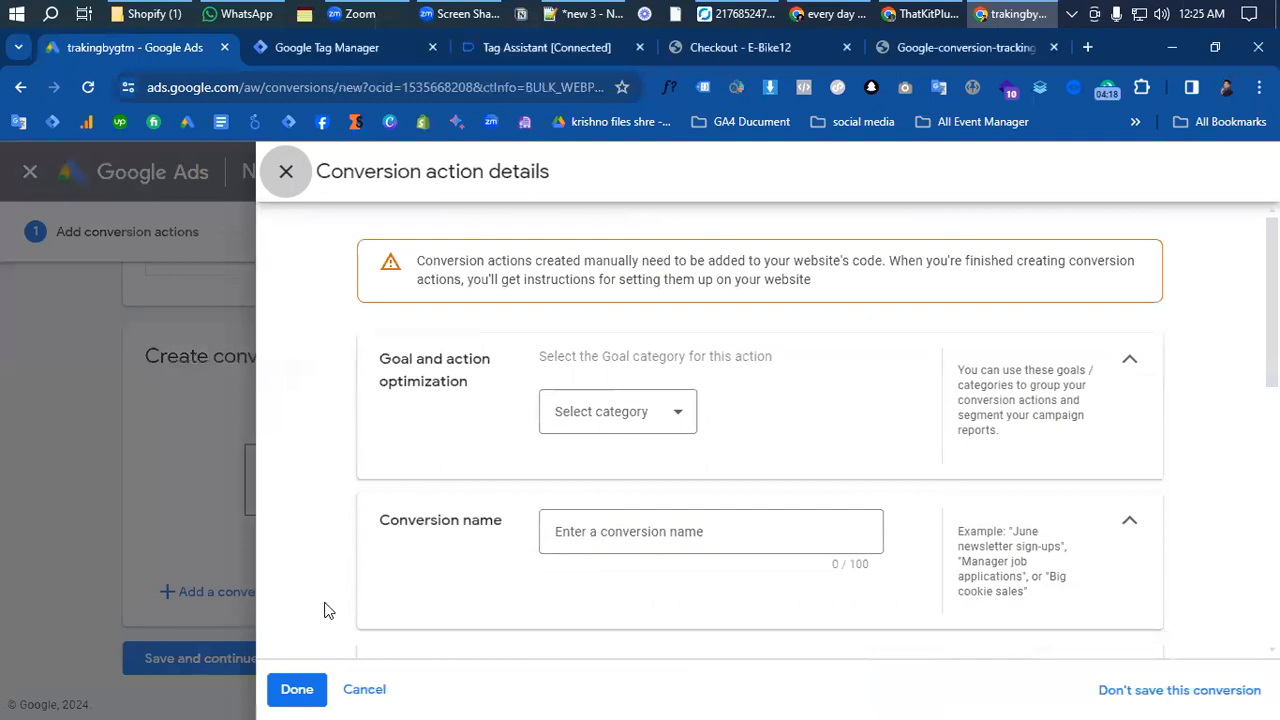
left_click(619, 440)
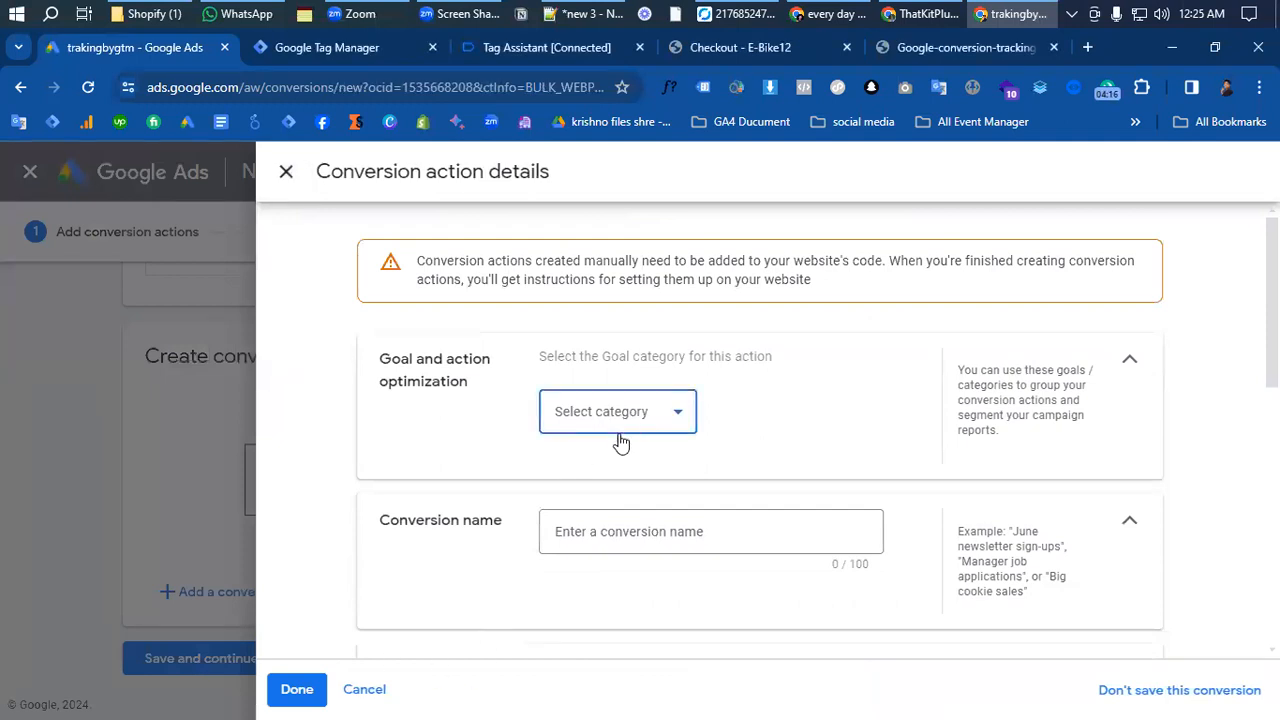
left_click(594, 461)
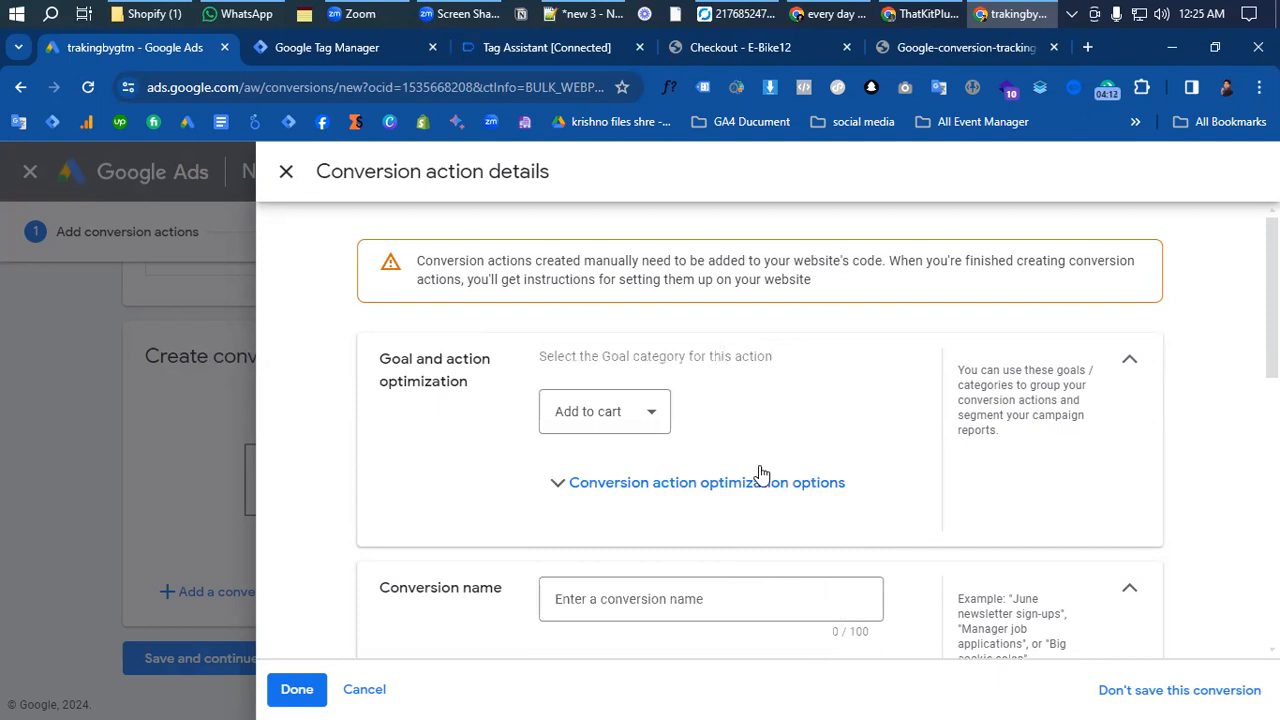
- Name the conversion action "Add To Cart"
scroll(760, 474, "down", 1)
left_click(702, 505)
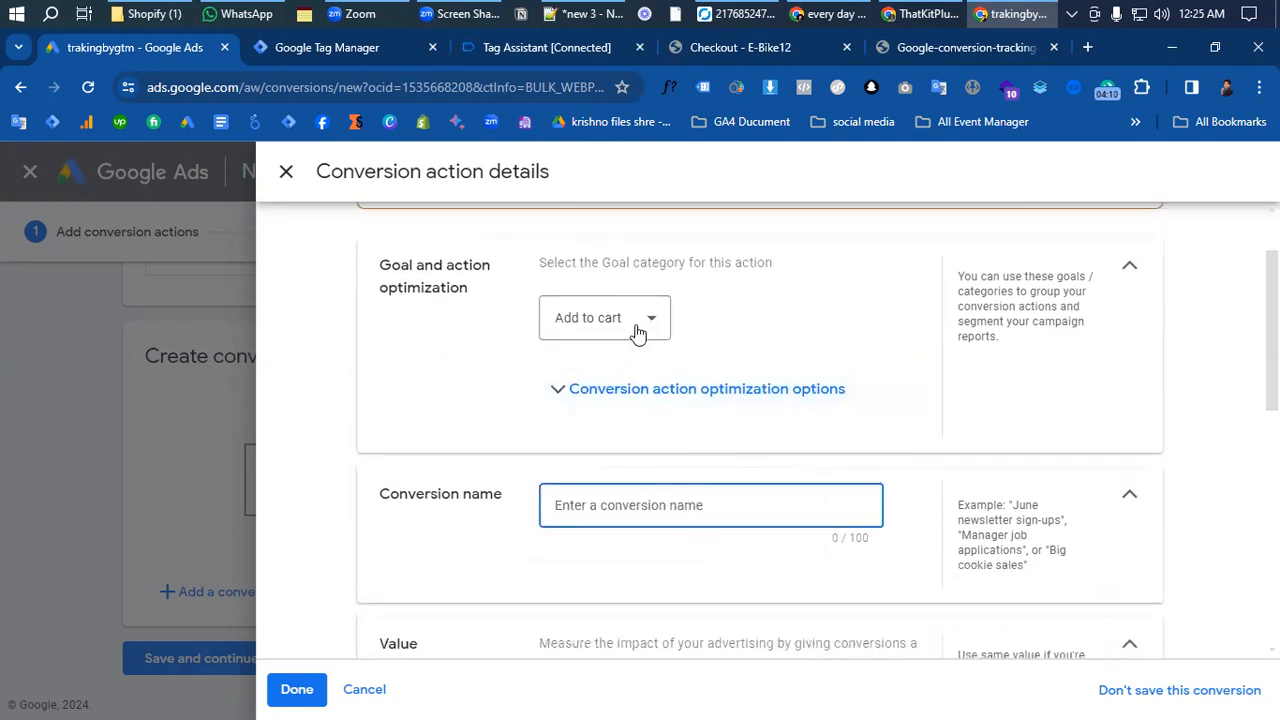
type("Add To ")
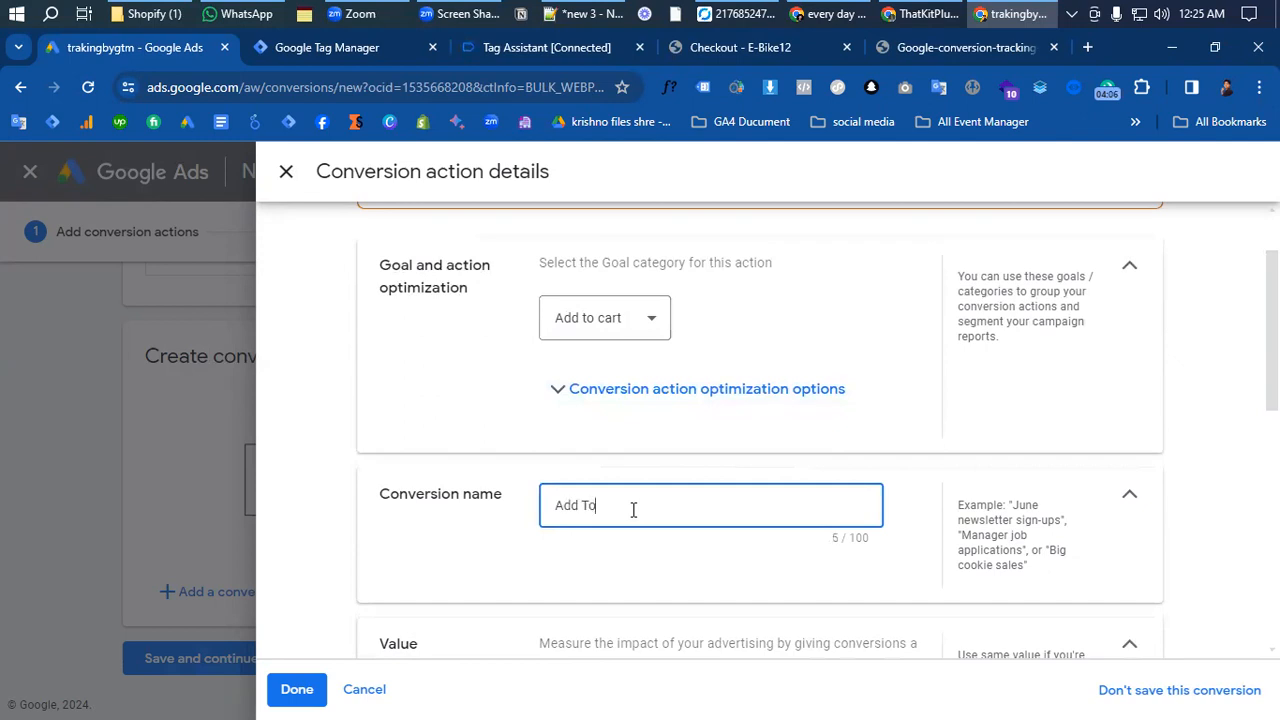
type("Carty")
key("BackSpace")
- Use the same value for each conversion and set that value to 1 US Dollar
scroll(637, 437, "down", 5)
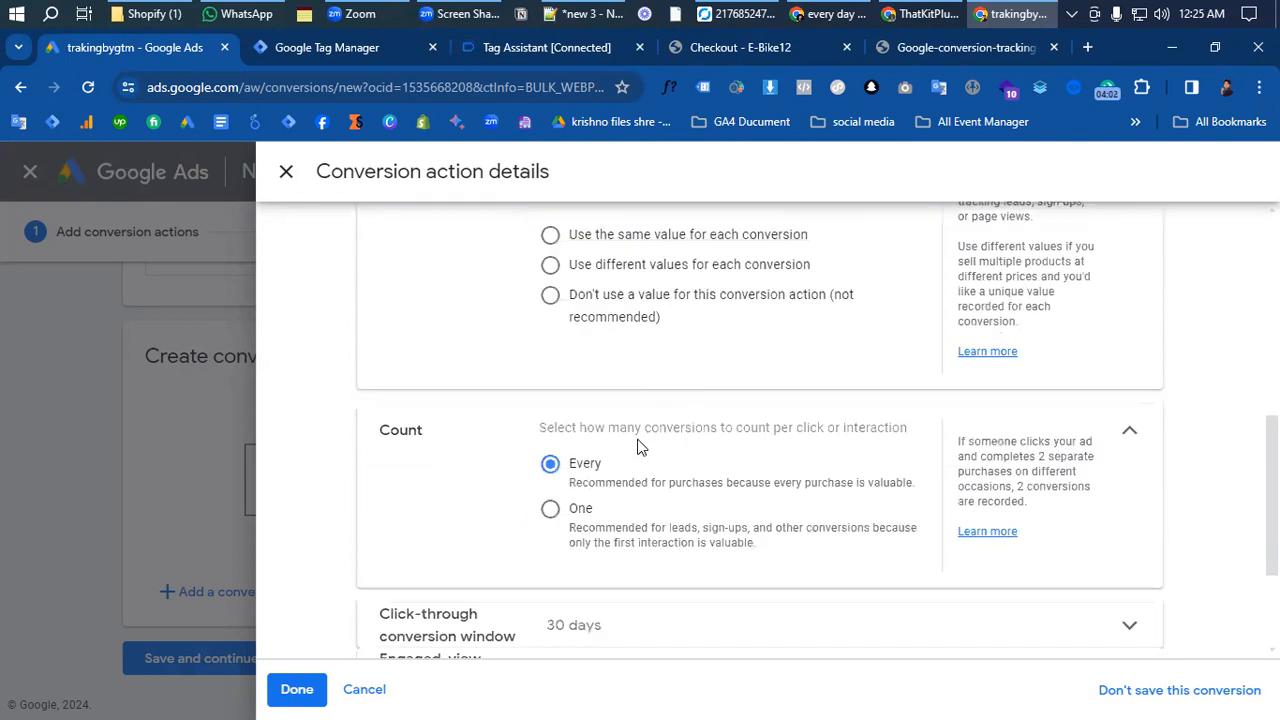
scroll(640, 447, "up", 3)
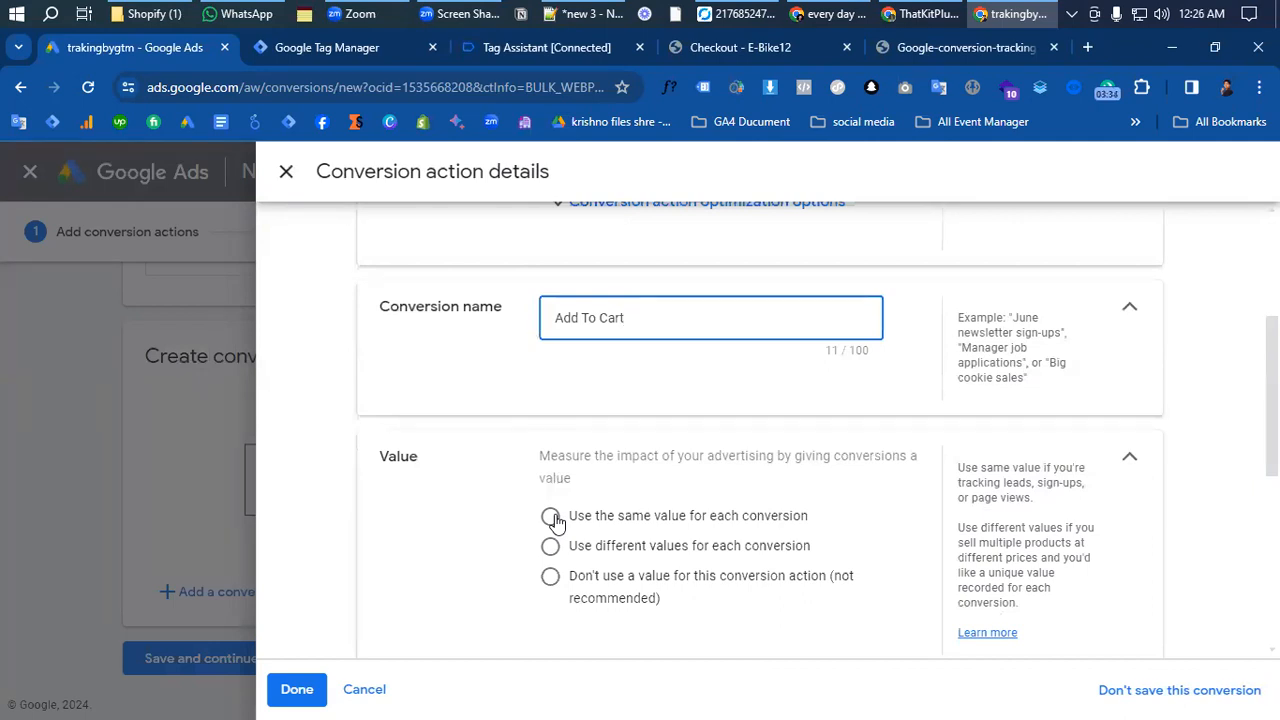
left_click(712, 520)
left_click_drag(777, 623, 727, 630)
type("250")
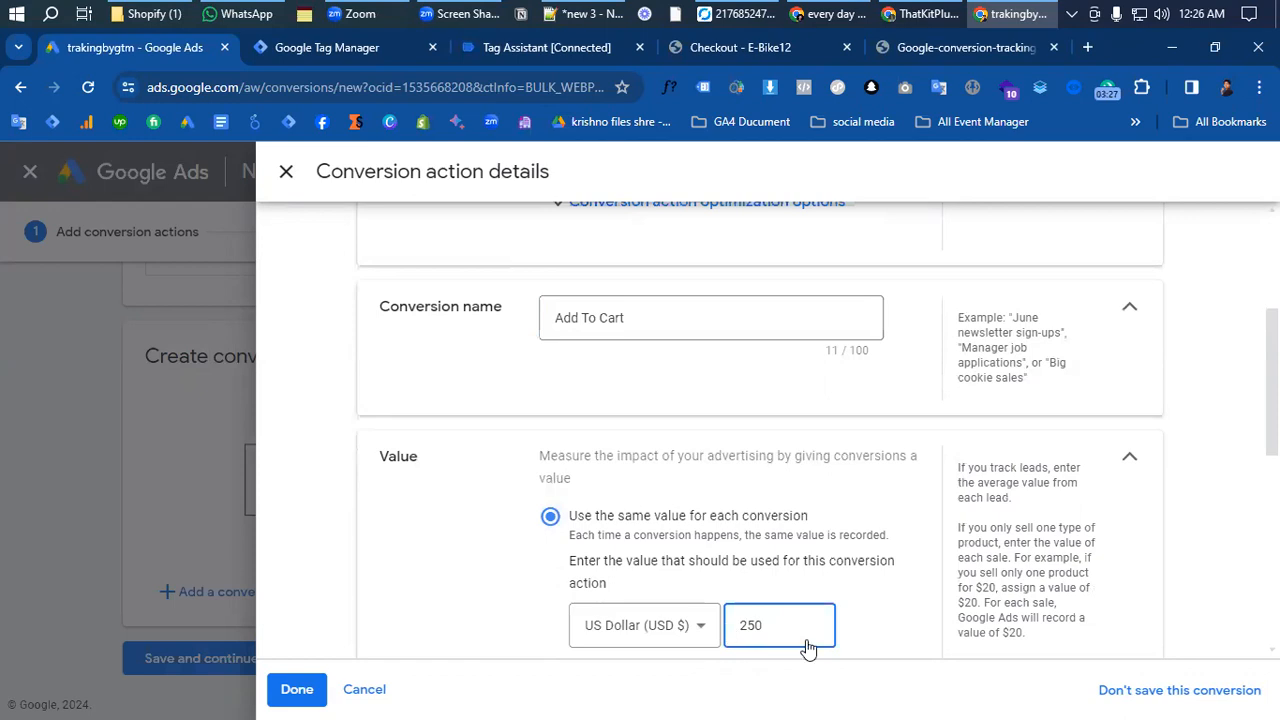
left_click_drag(771, 623, 708, 635)
type("1")
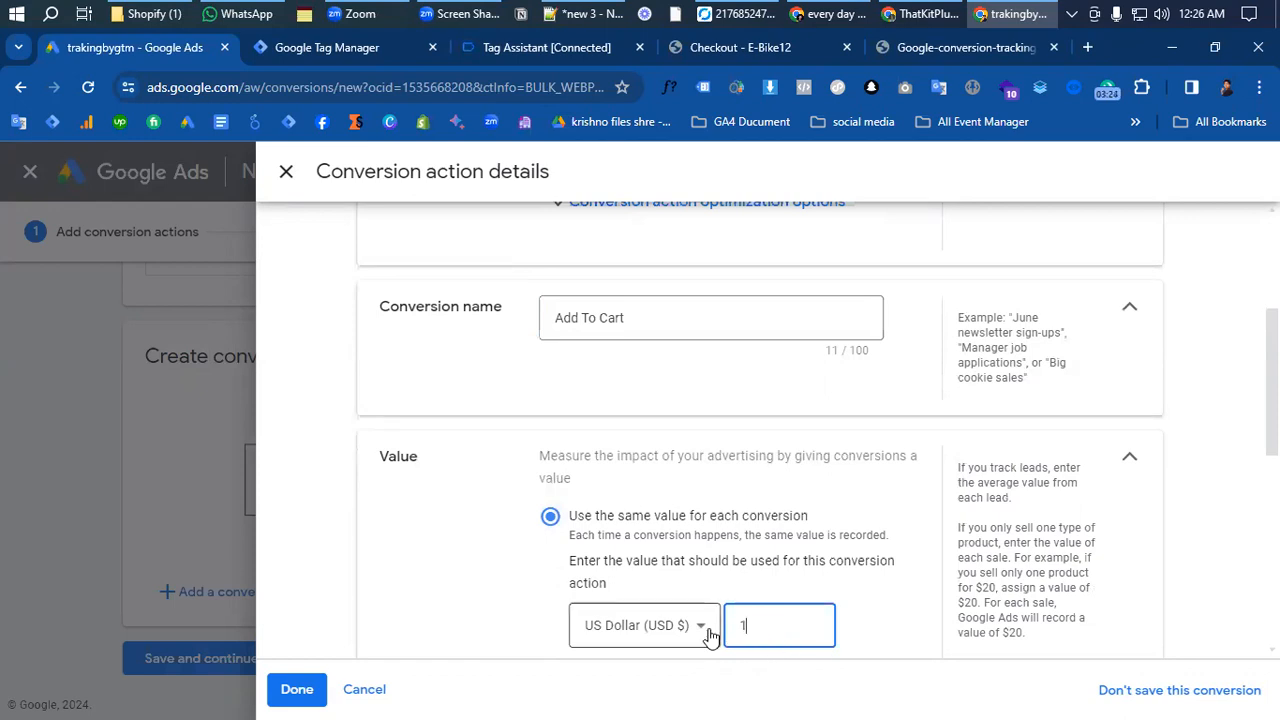
scroll(590, 520, "down", 2)
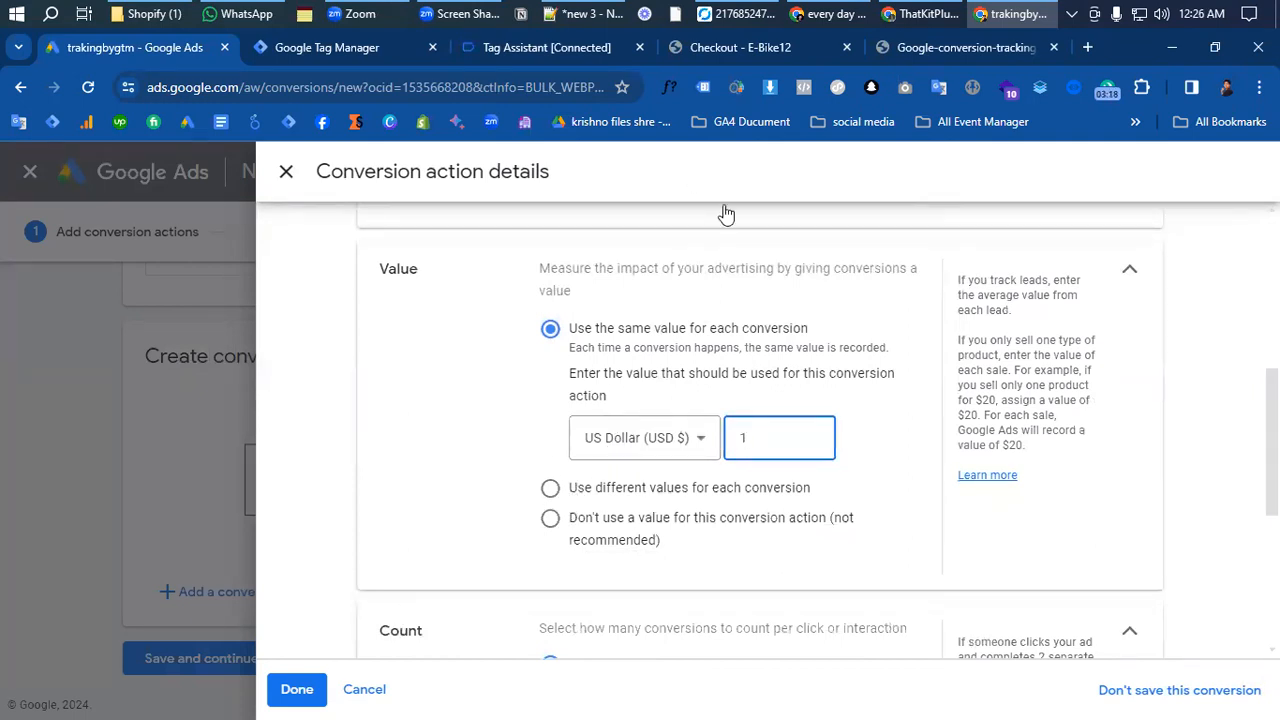
- Review the store's checkout page and switch the Add To Cart action to different values for each conversion
left_click(783, 48)
scroll(560, 470, "down", 5)
scroll(550, 460, "up", 5)
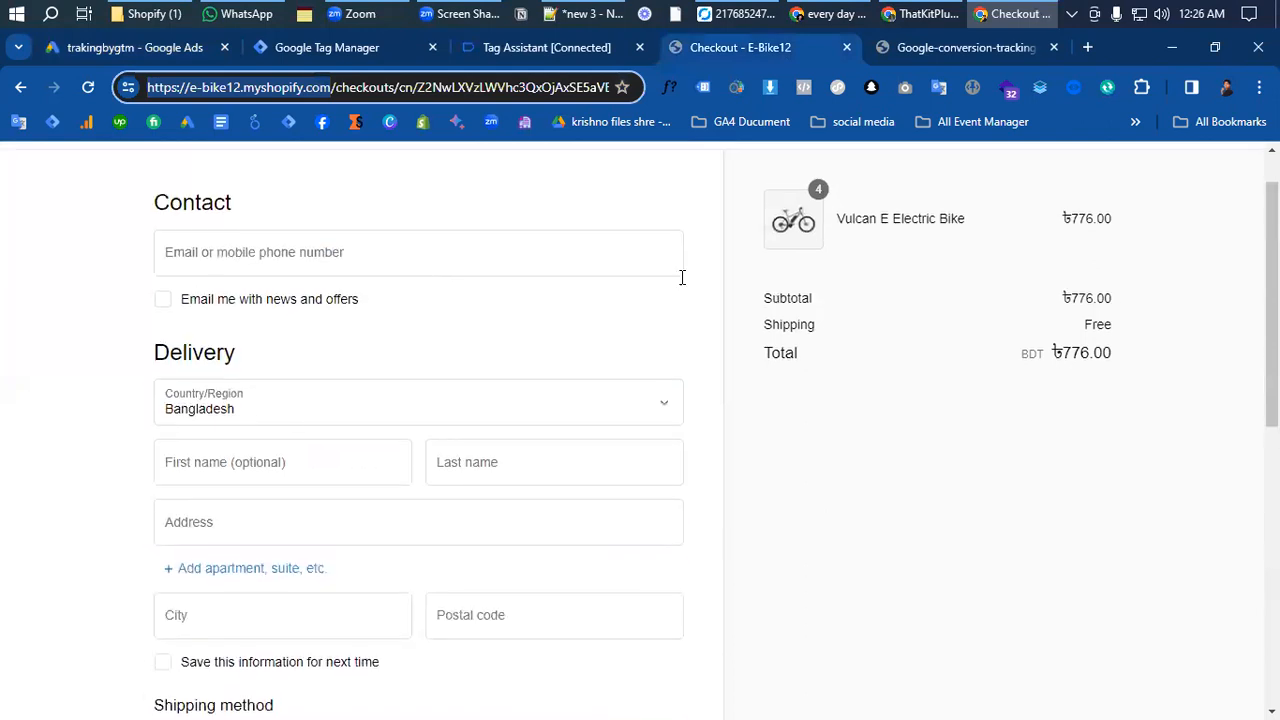
left_click(150, 53)
left_click(550, 488)
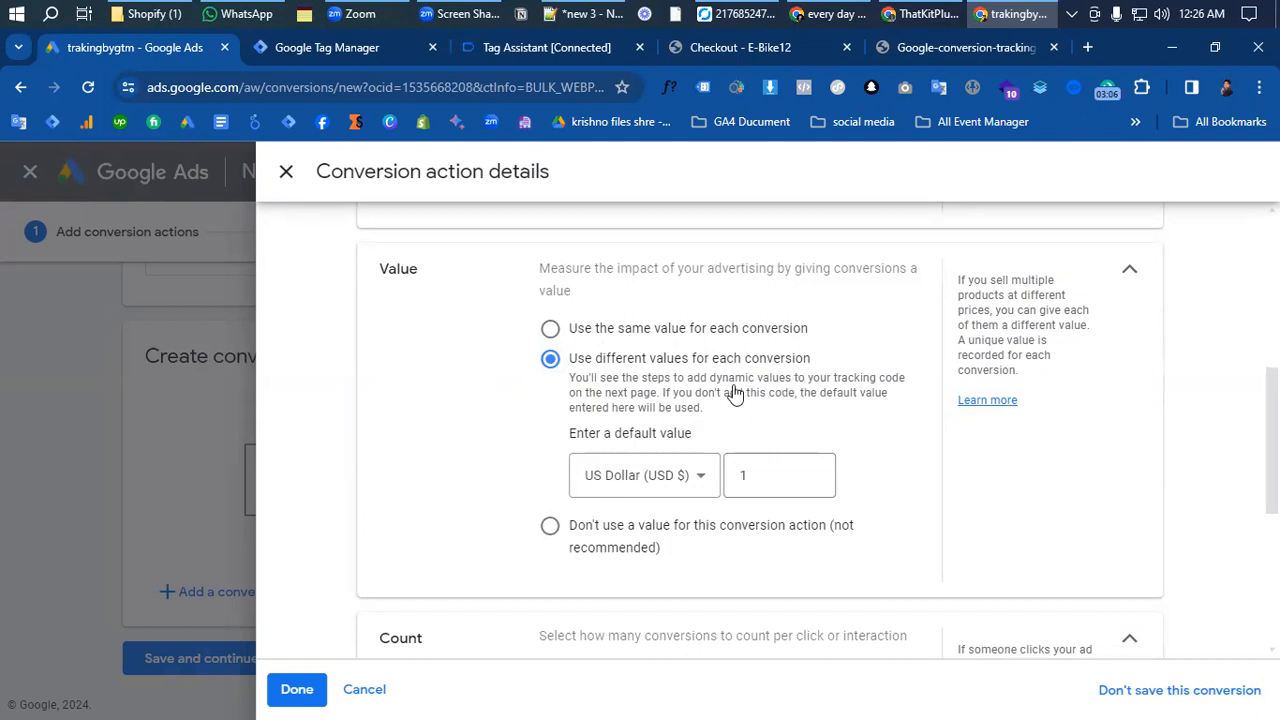
- Try counting One conversion per interaction and restore the count to Every
scroll(752, 430, "down", 1)
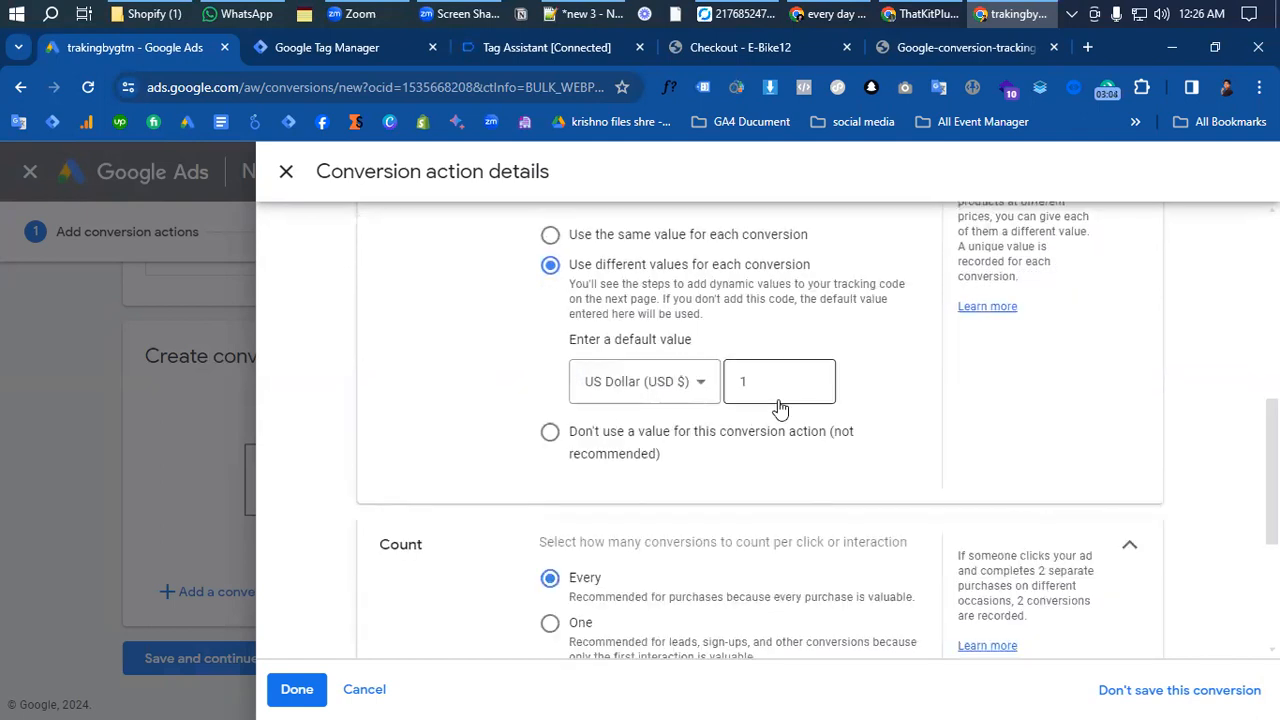
scroll(770, 412, "down", 1)
scroll(751, 426, "down", 1)
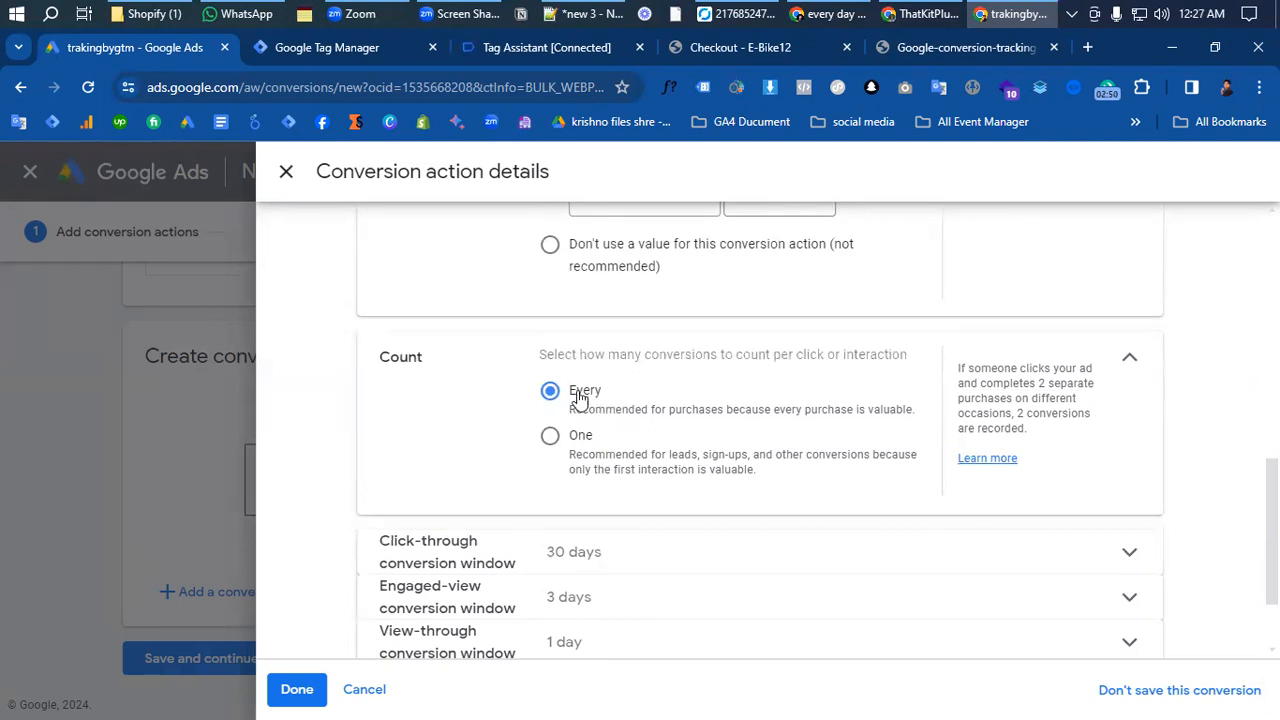
left_click(551, 440)
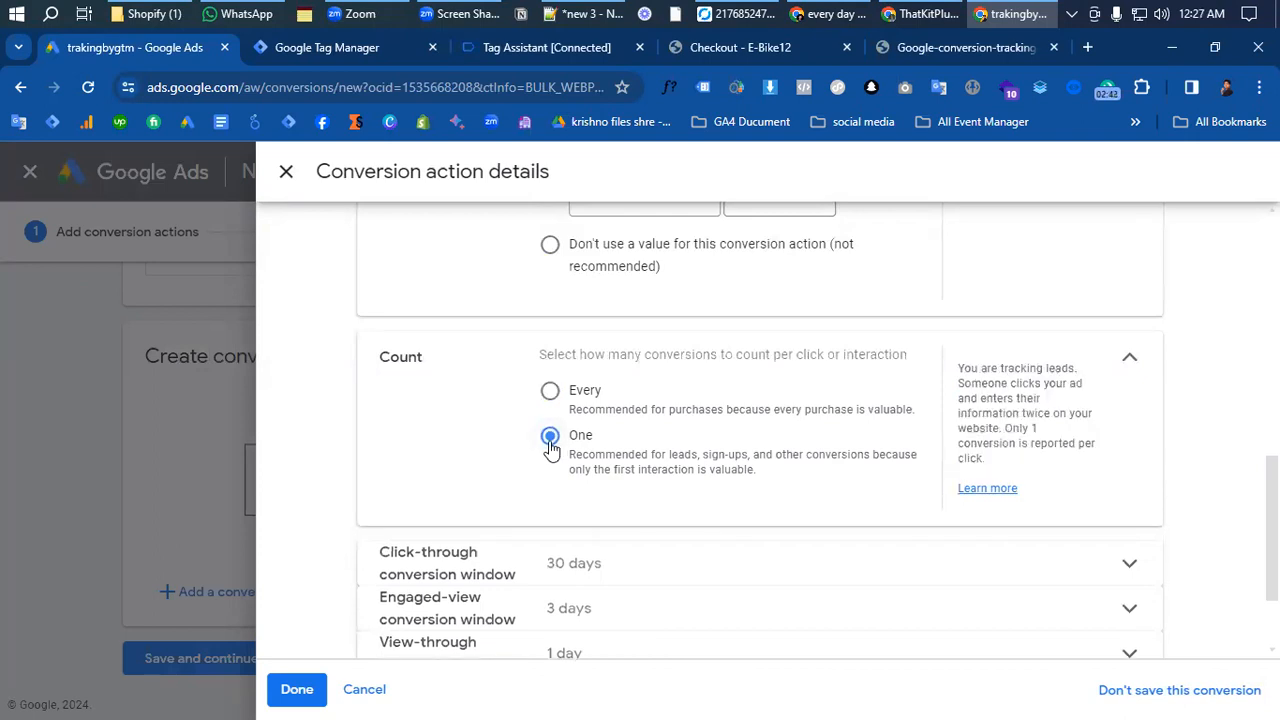
left_click(550, 390)
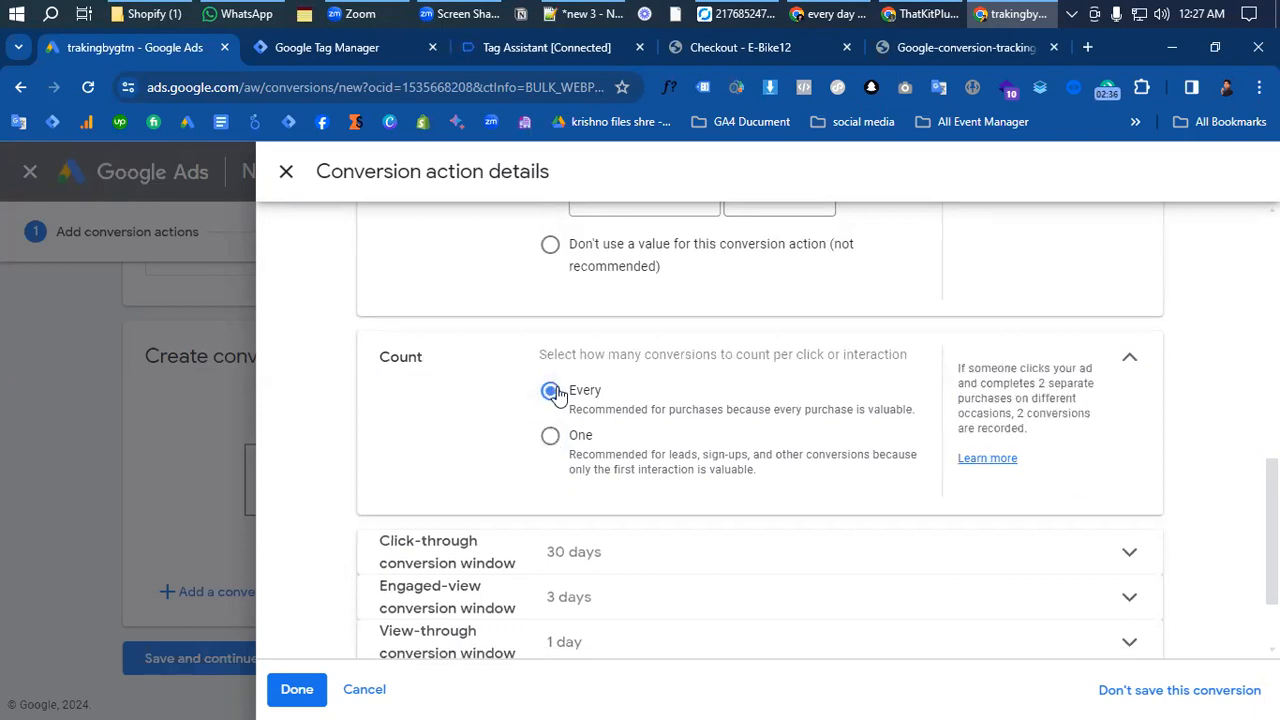
- Expand the attribution settings and change the attribution model to Last click
scroll(634, 451, "down", 2)
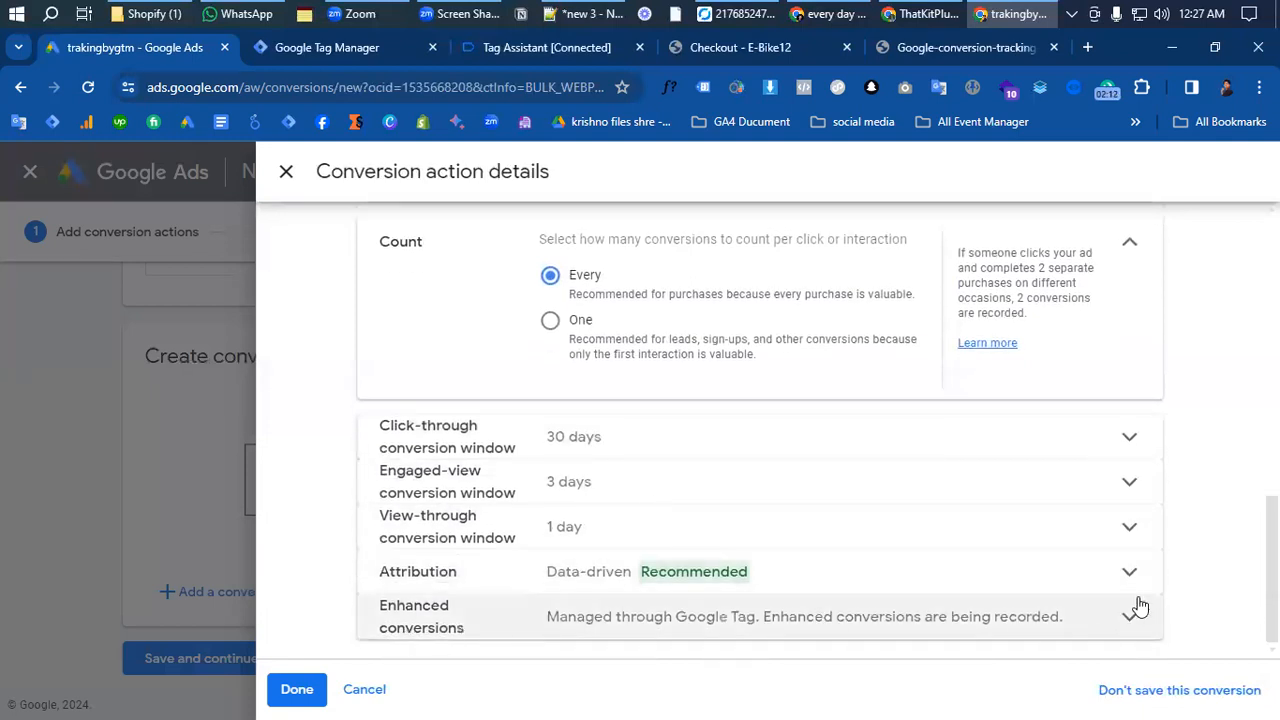
left_click(370, 586)
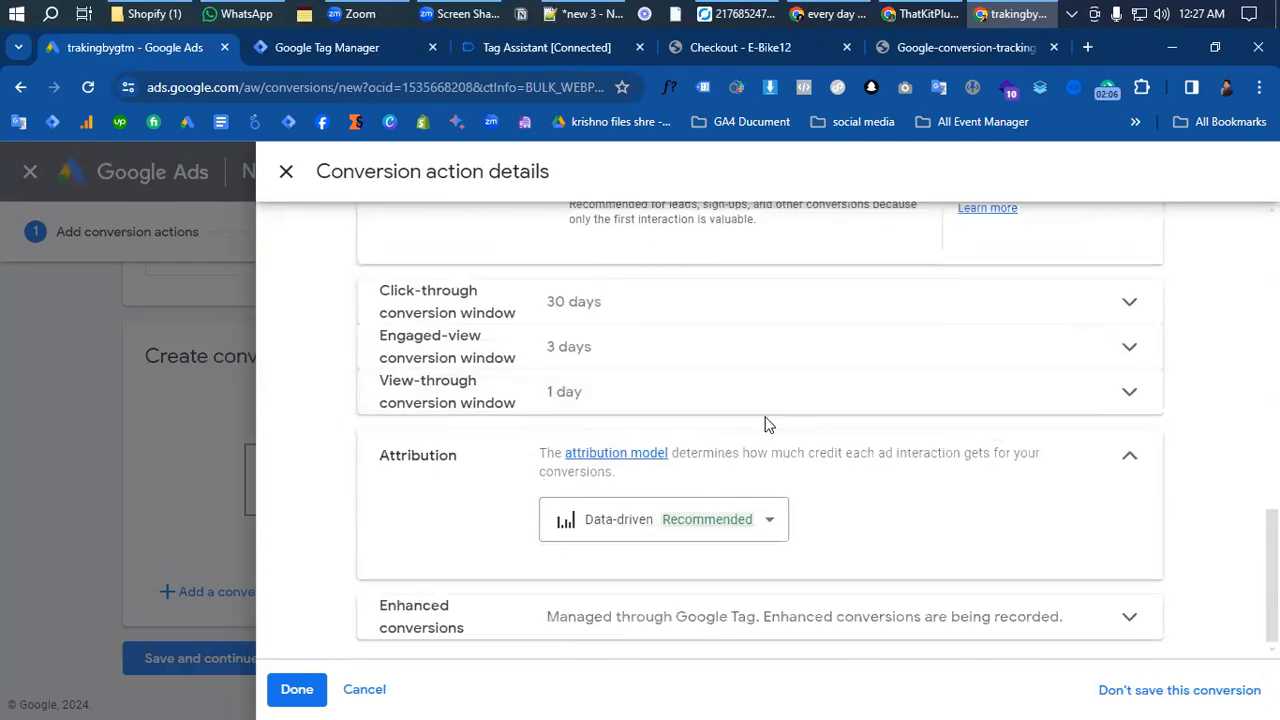
left_click(754, 520)
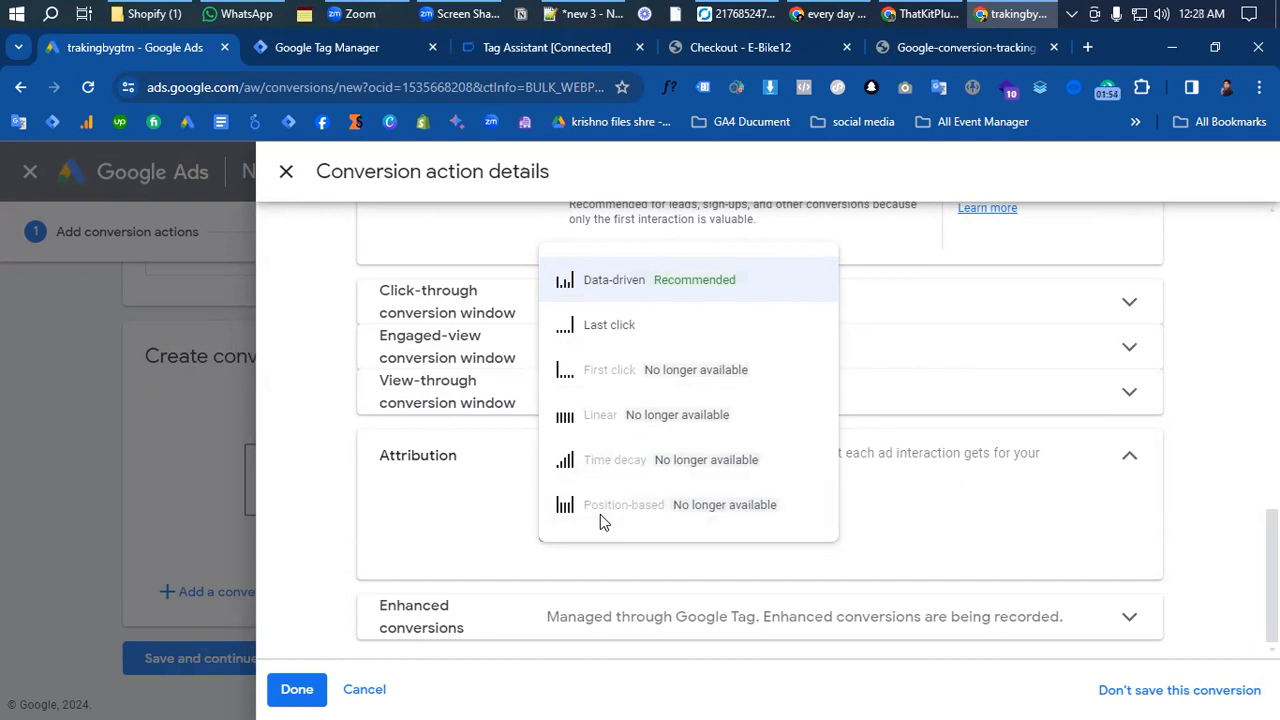
mouse_move(628, 495)
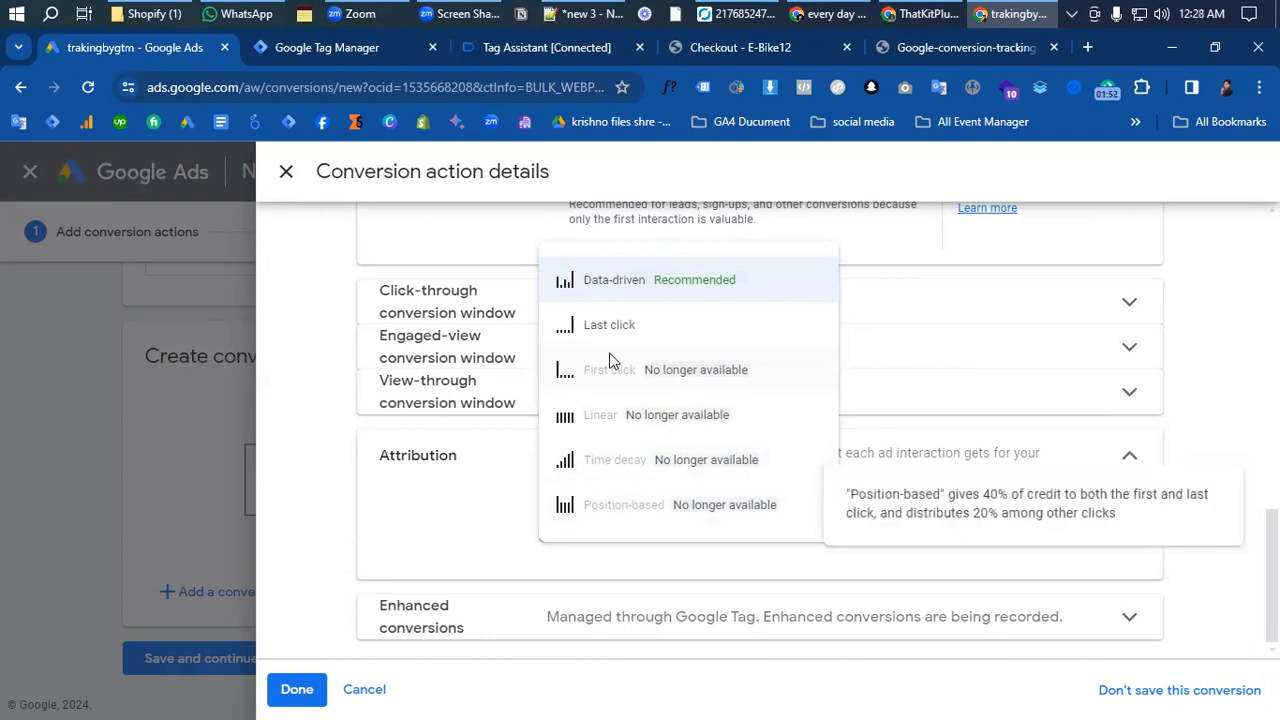
left_click(609, 325)
scroll(514, 514, "down", 1)
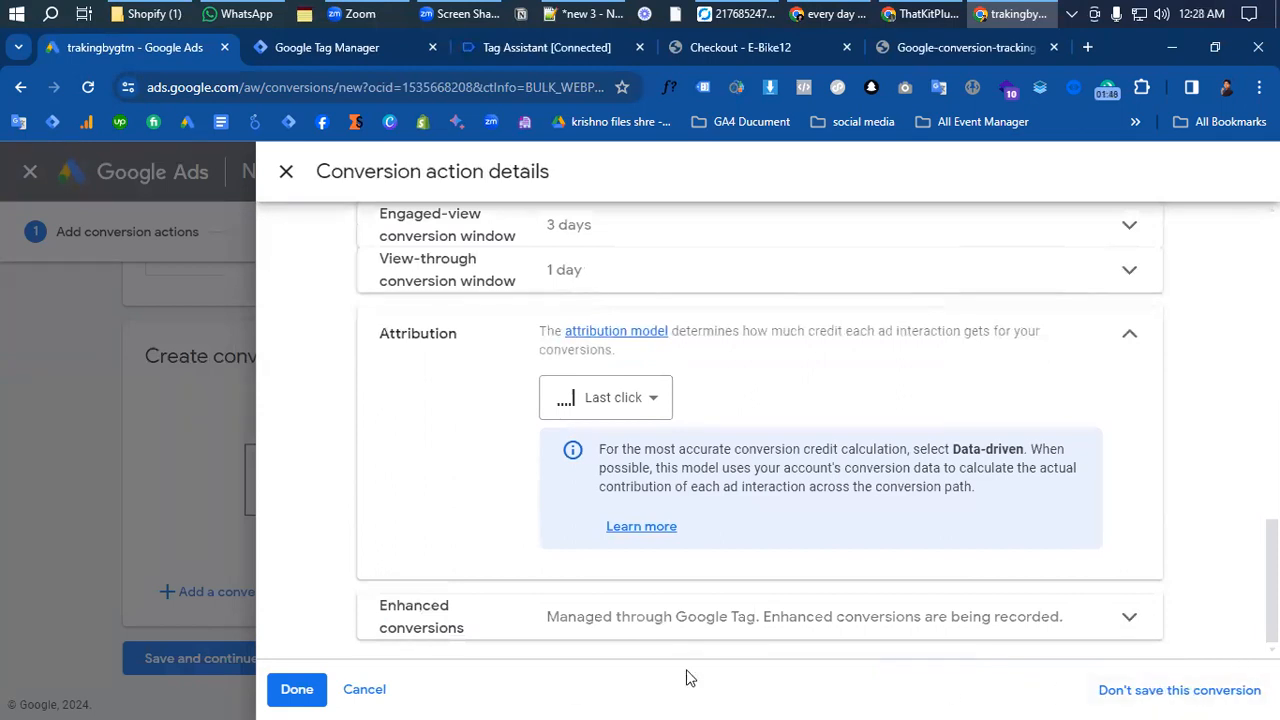
- Confirm the Add To Cart conversion action's details, then save it and continue to the tag setup instructions
left_click(299, 690)
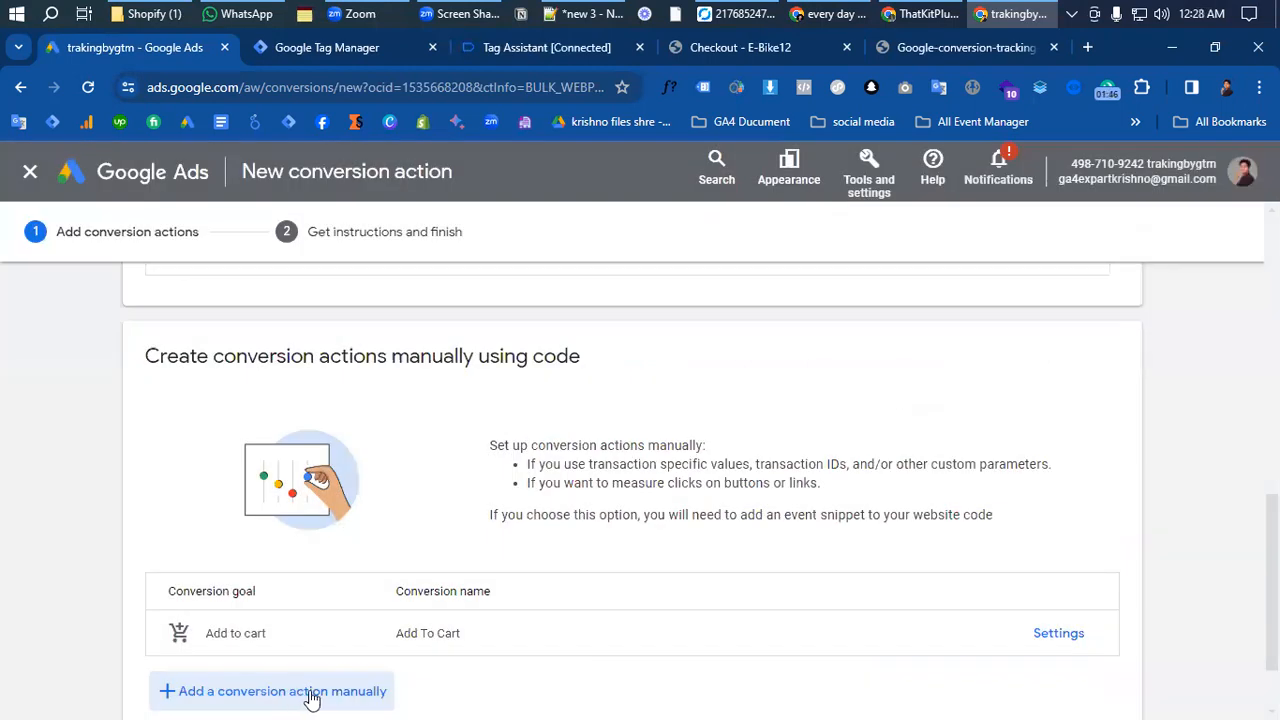
scroll(478, 616, "down", 1)
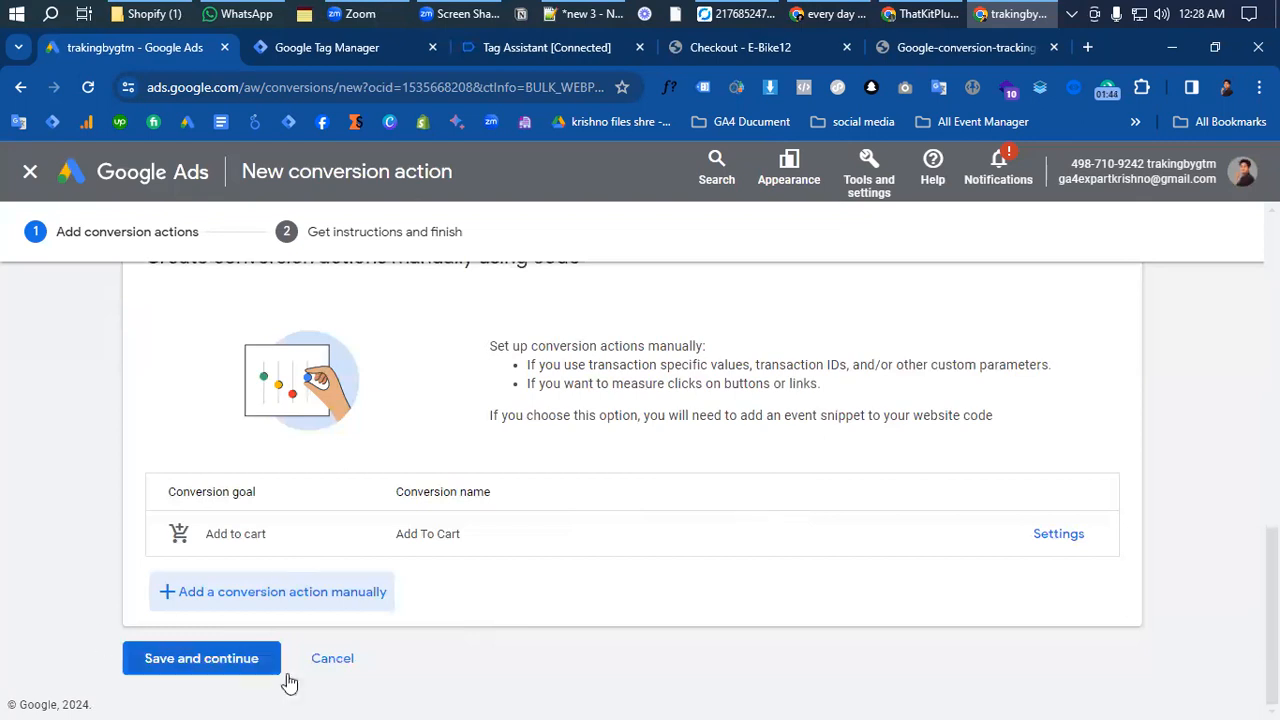
left_click(222, 664)
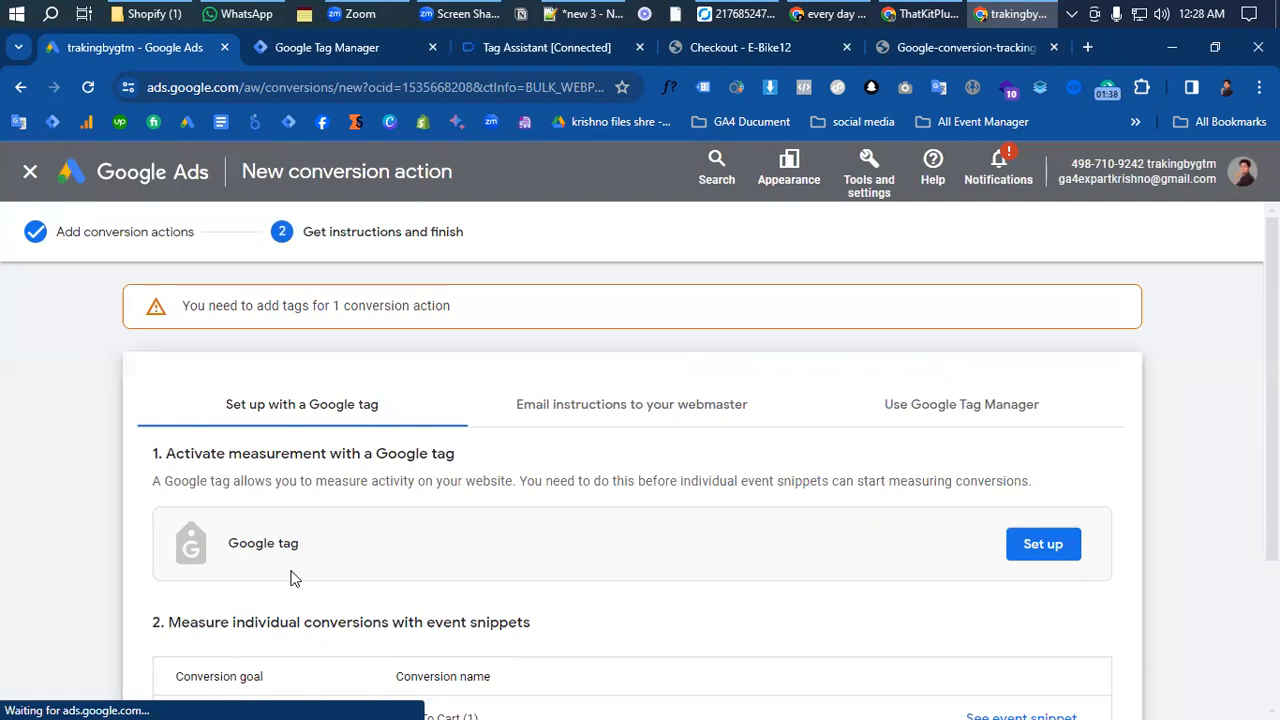
- Show the Google Tag Manager setup instructions and highlight the conversion ID and the Add To Cart conversion label
scroll(386, 634, "down", 2)
scroll(409, 609, "up", 2)
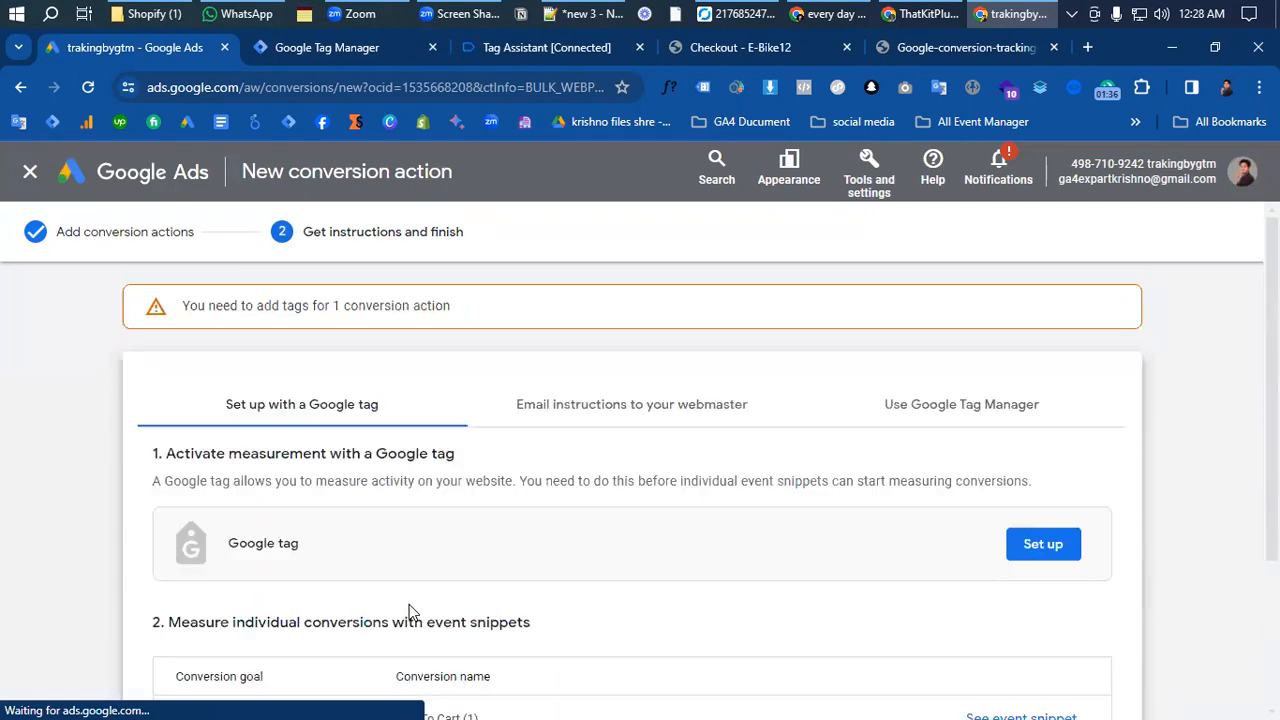
left_click(921, 414)
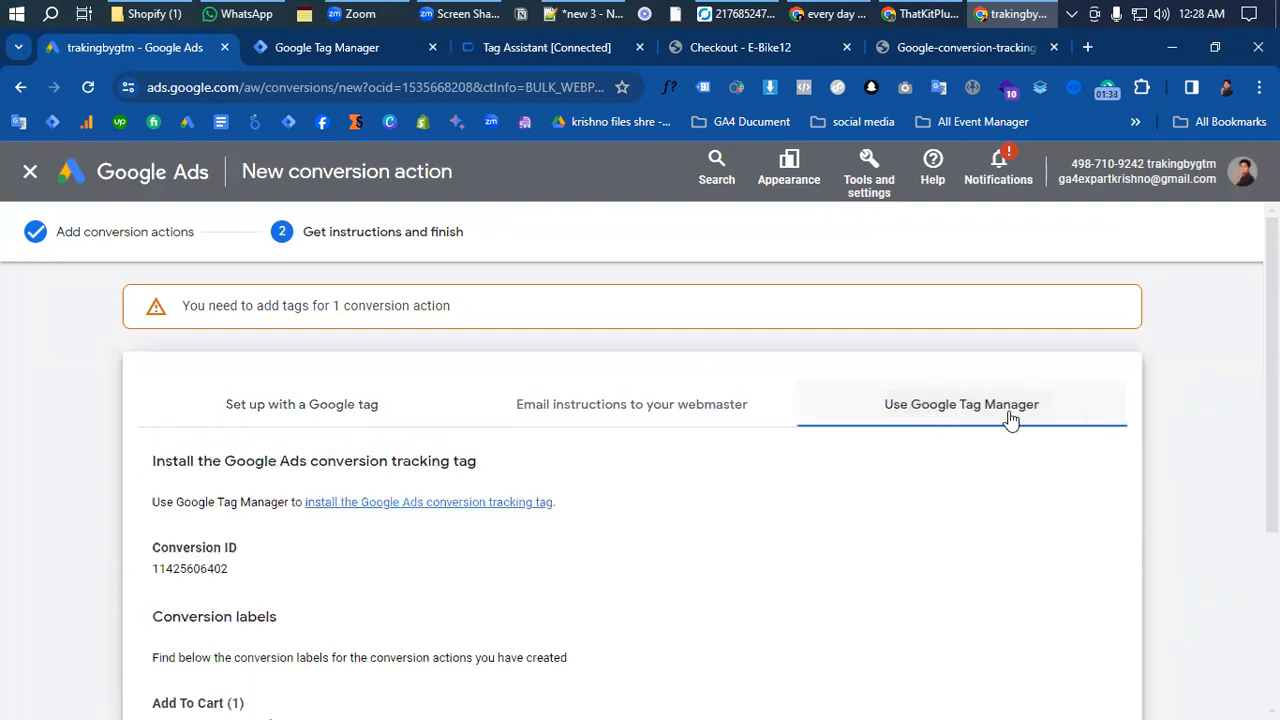
scroll(247, 564, "down", 1)
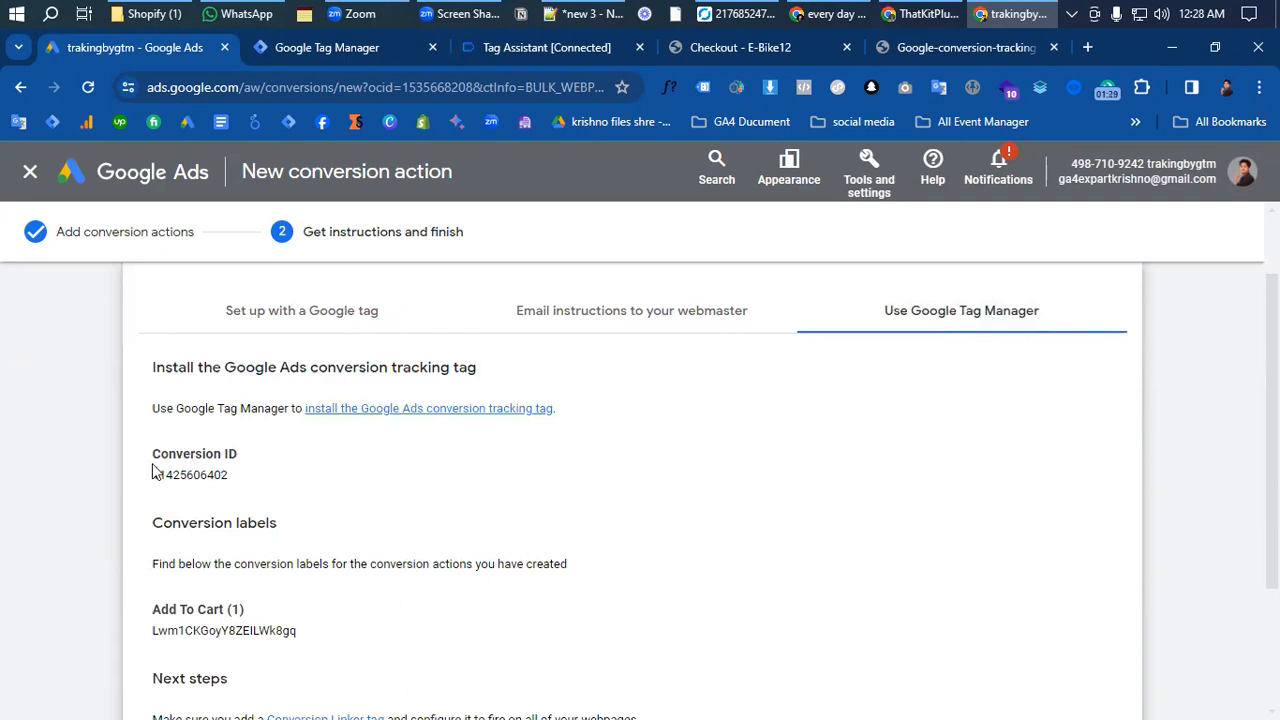
left_click_drag(148, 463, 221, 476)
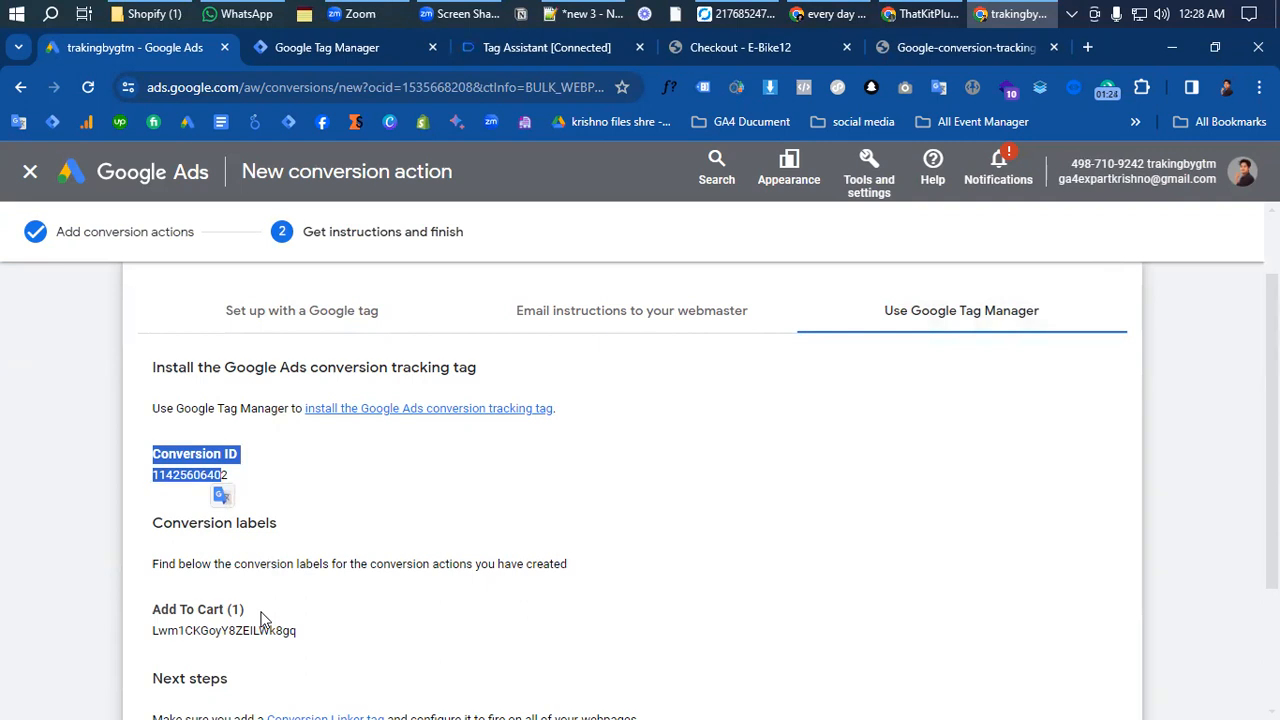
scroll(262, 620, "down", 1)
left_click_drag(151, 537, 305, 539)
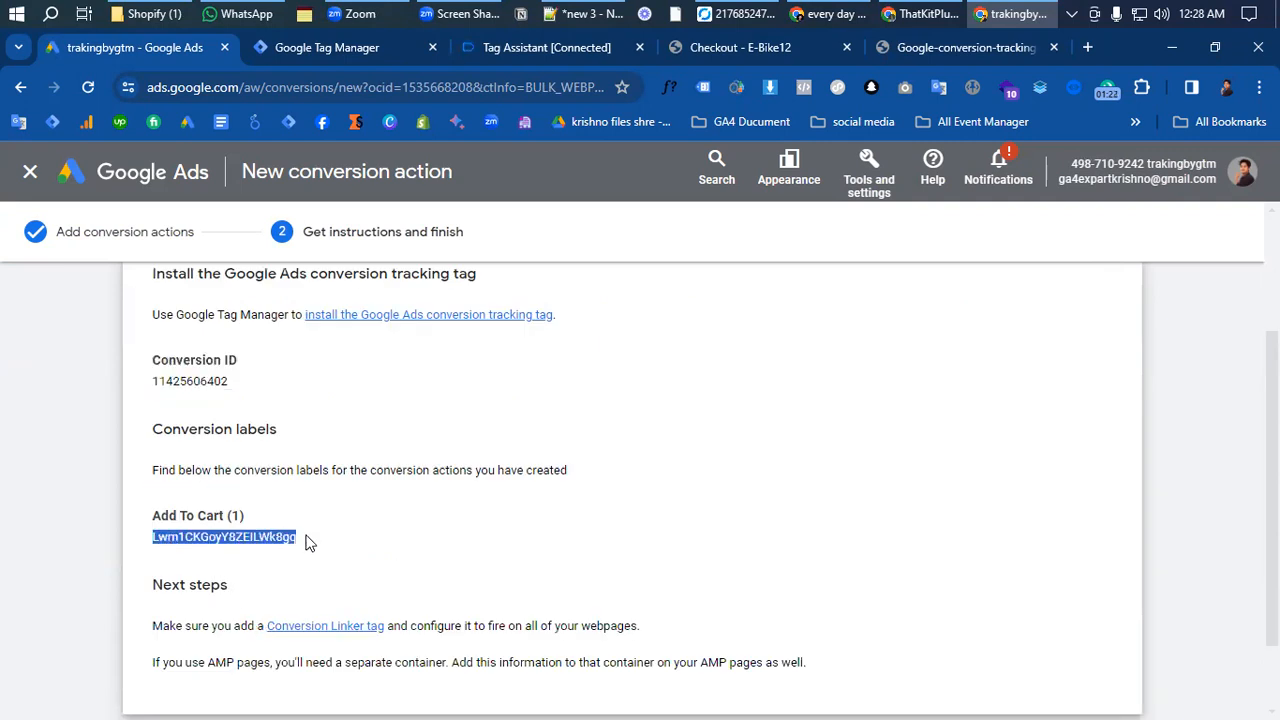
- Switch to Google Tag Manager and open the list of tags in the default workspace
left_click(337, 47)
left_click(83, 424)
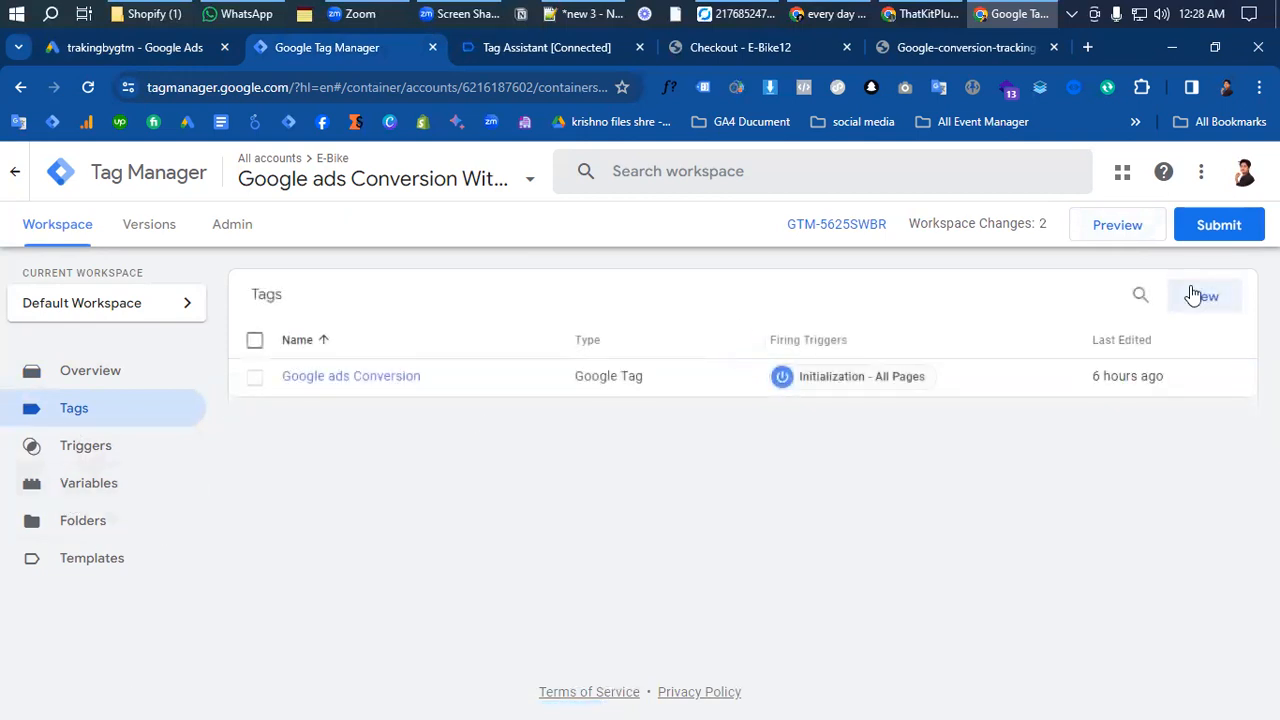
left_click(1201, 297)
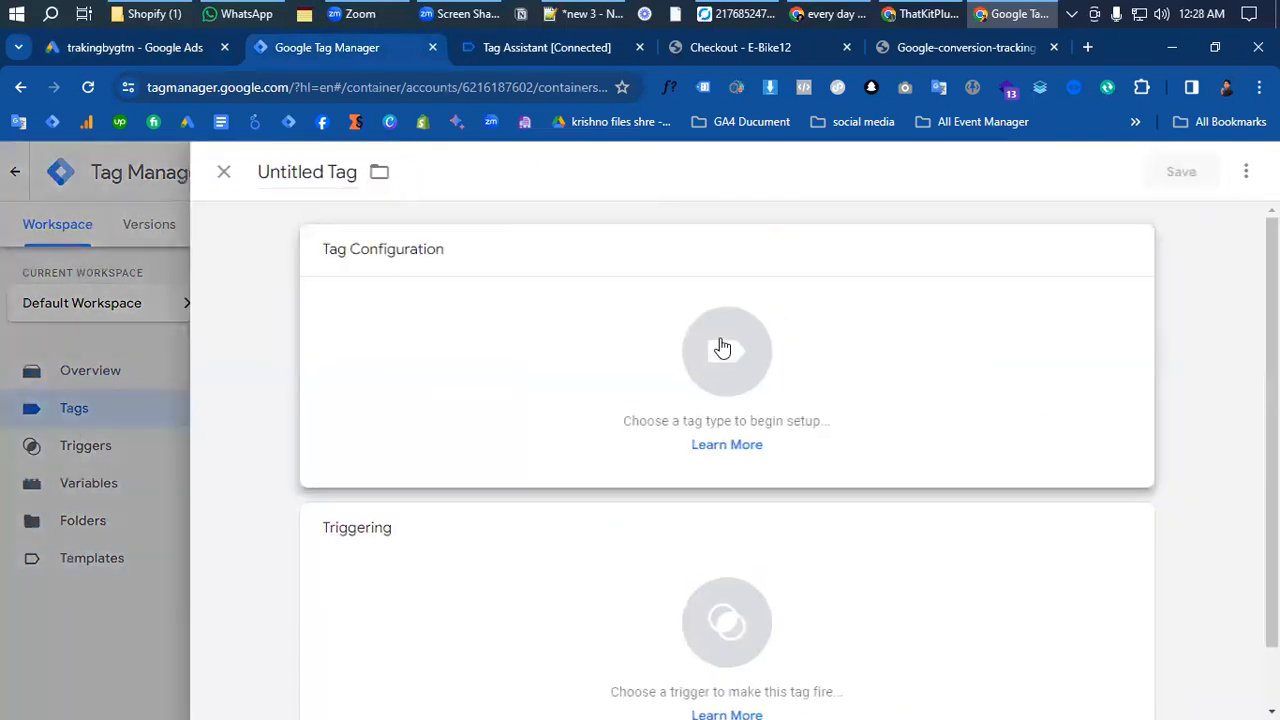
left_click(760, 376)
scroll(829, 414, "down", 1)
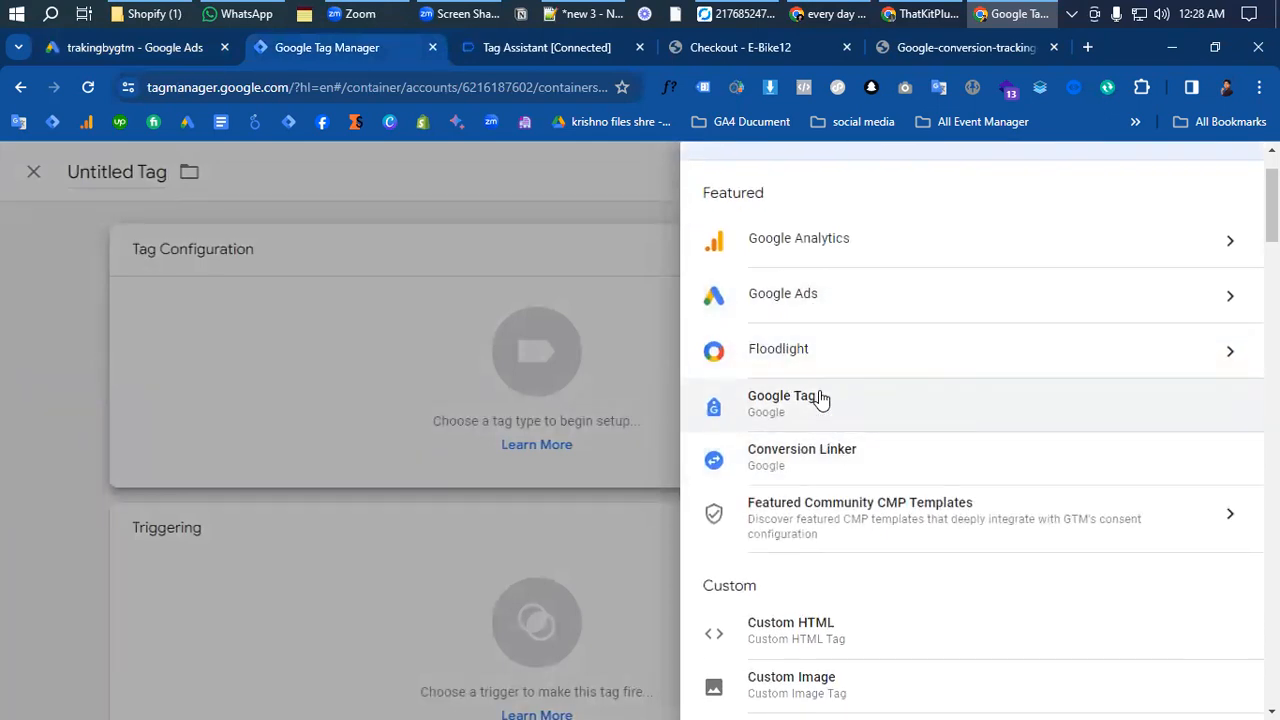
left_click(860, 401)
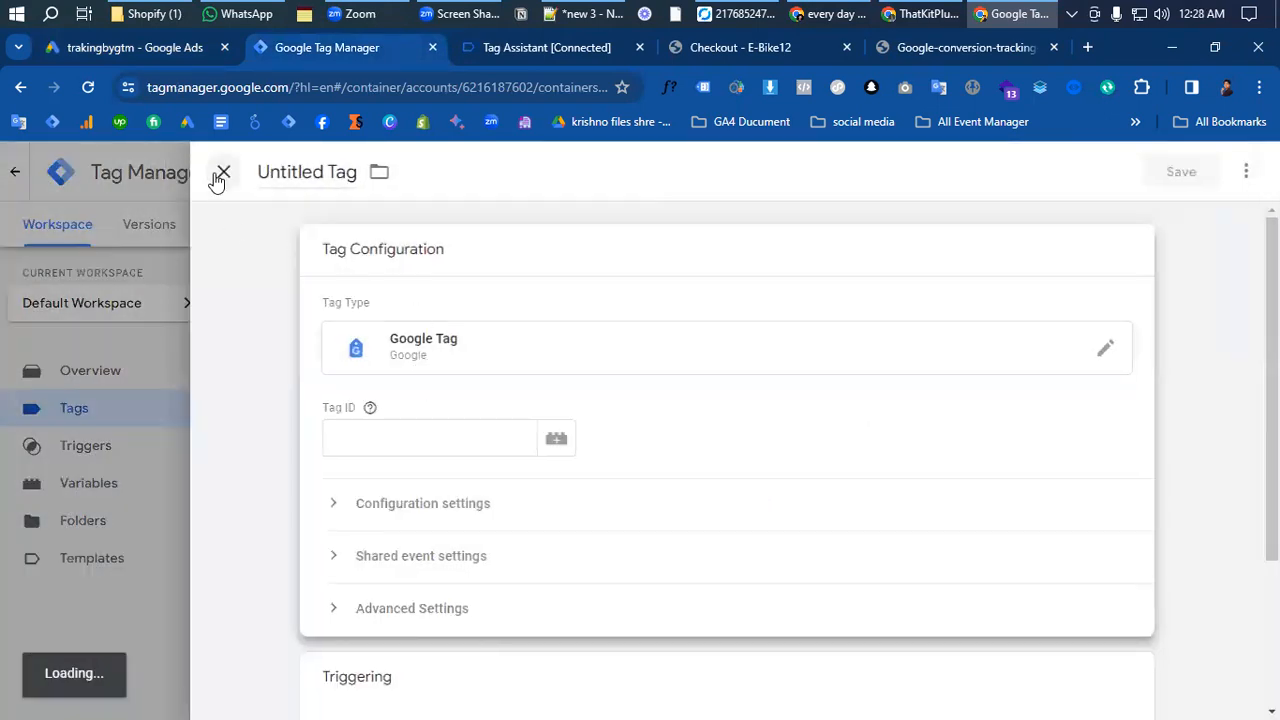
left_click(222, 172)
left_click(767, 403)
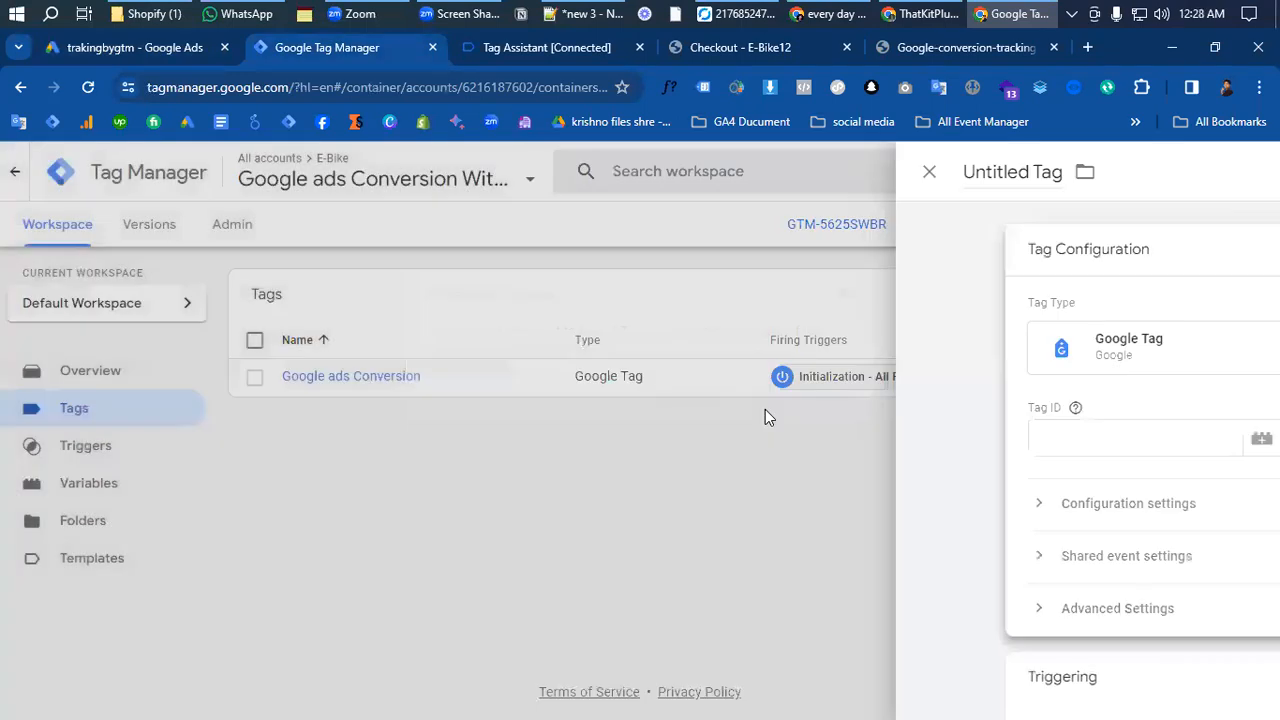
left_click(1203, 294)
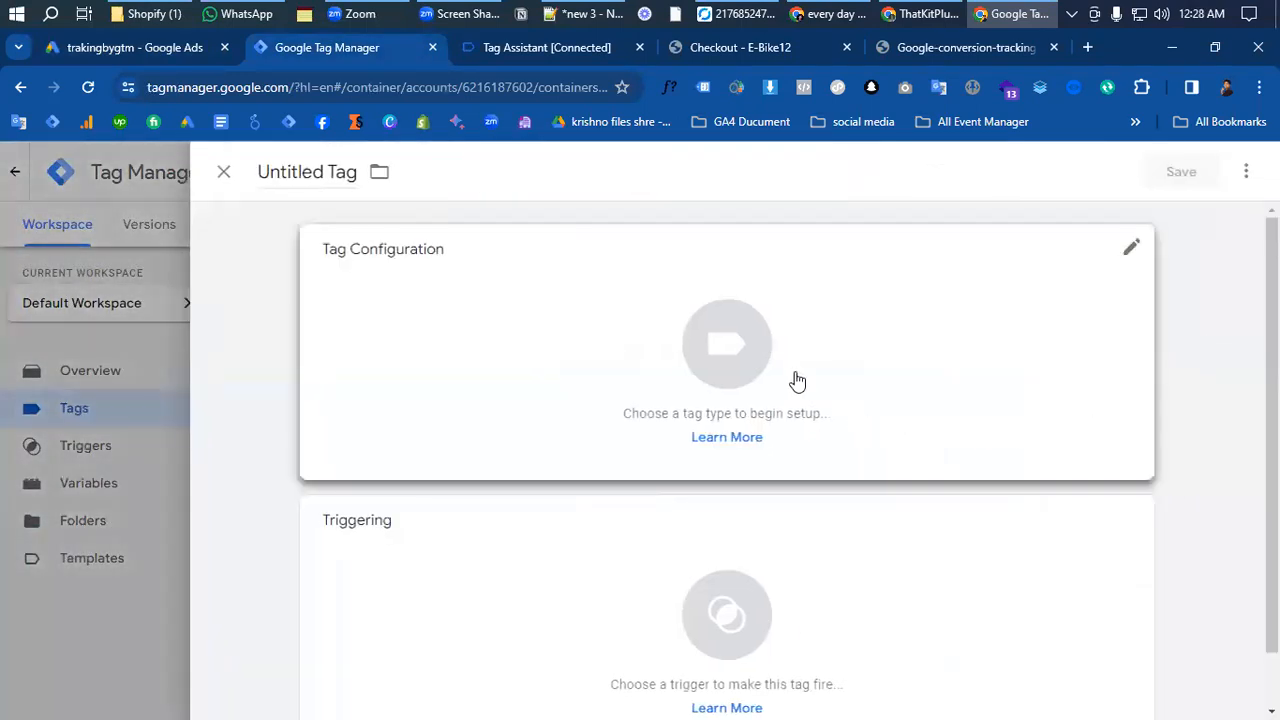
left_click(790, 382)
left_click(846, 389)
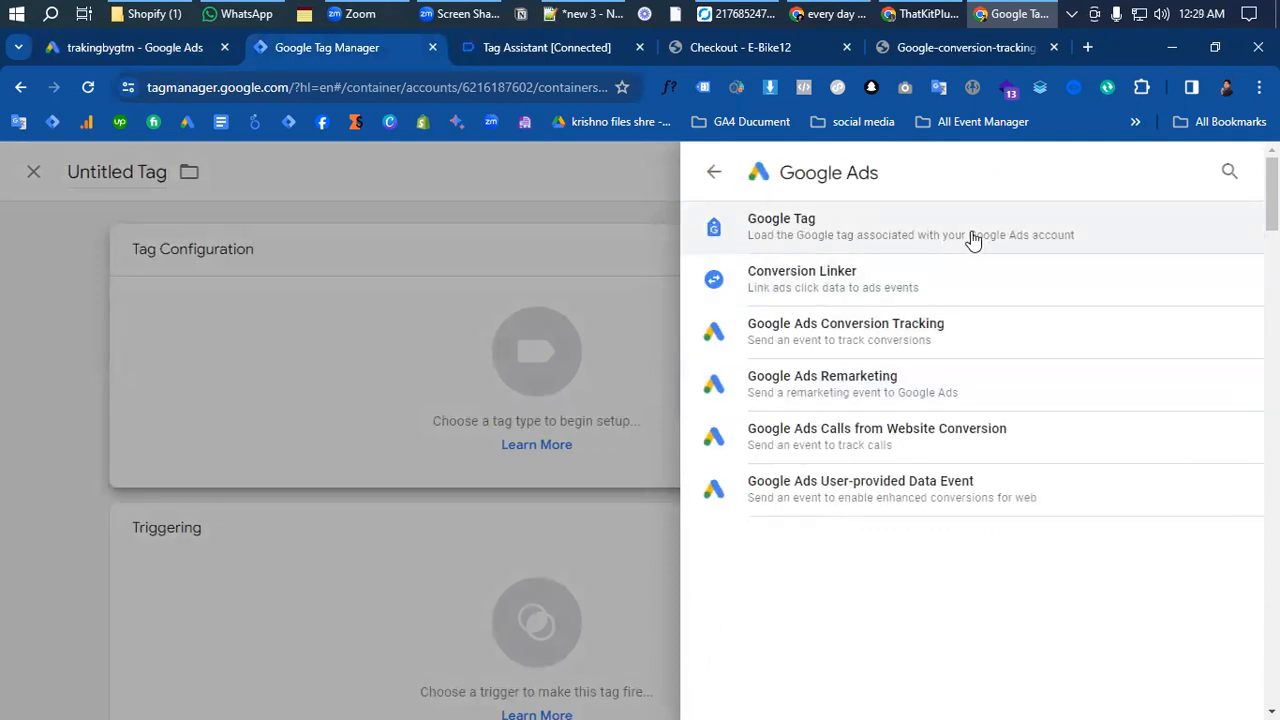
left_click(828, 236)
left_click(429, 440)
type("https://e-bike12.myshopify.com/")
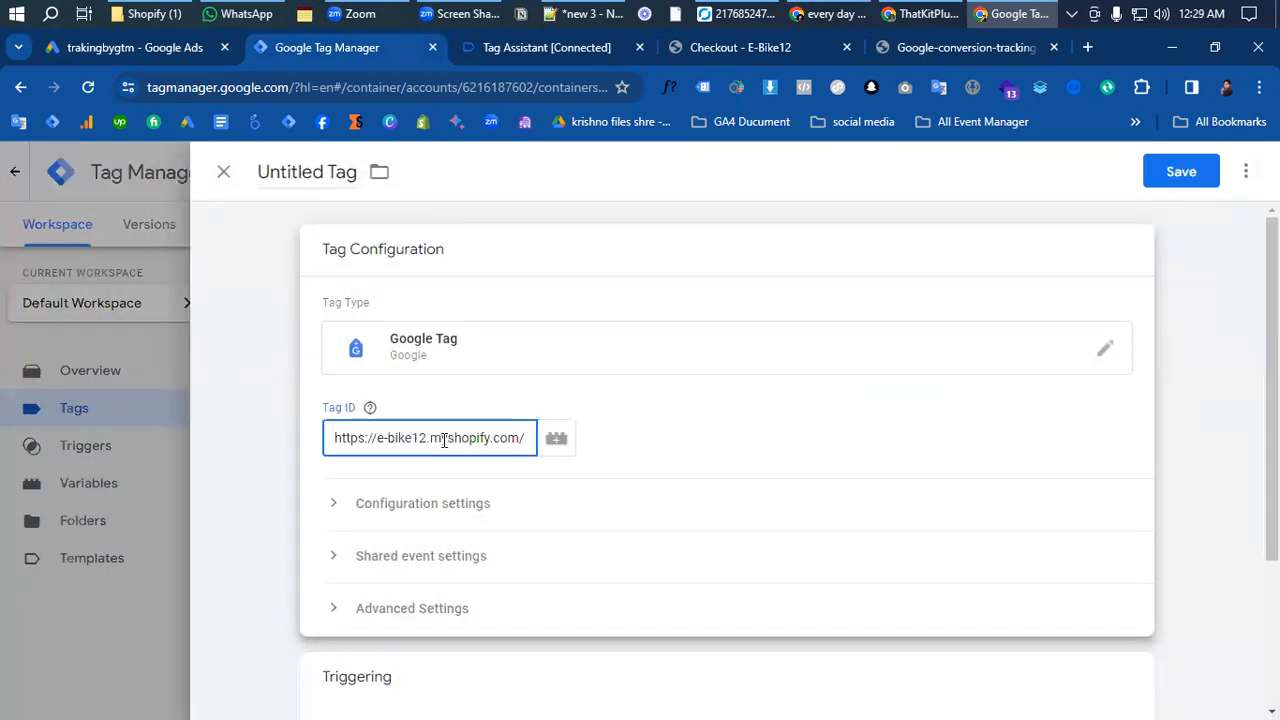
key("BackSpace")
key("BackSpace")
key("BackSpace")
key("BackSpace")
key("BackSpace")
key("BackSpace")
key("BackSpace")
key("BackSpace")
key("BackSpace")
key("BackSpace")
key("BackSpace")
key("BackSpace")
key("BackSpace")
key("BackSpace")
key("BackSpace")
key("BackSpace")
key("BackSpace")
key("BackSpace")
key("BackSpace")
key("BackSpace")
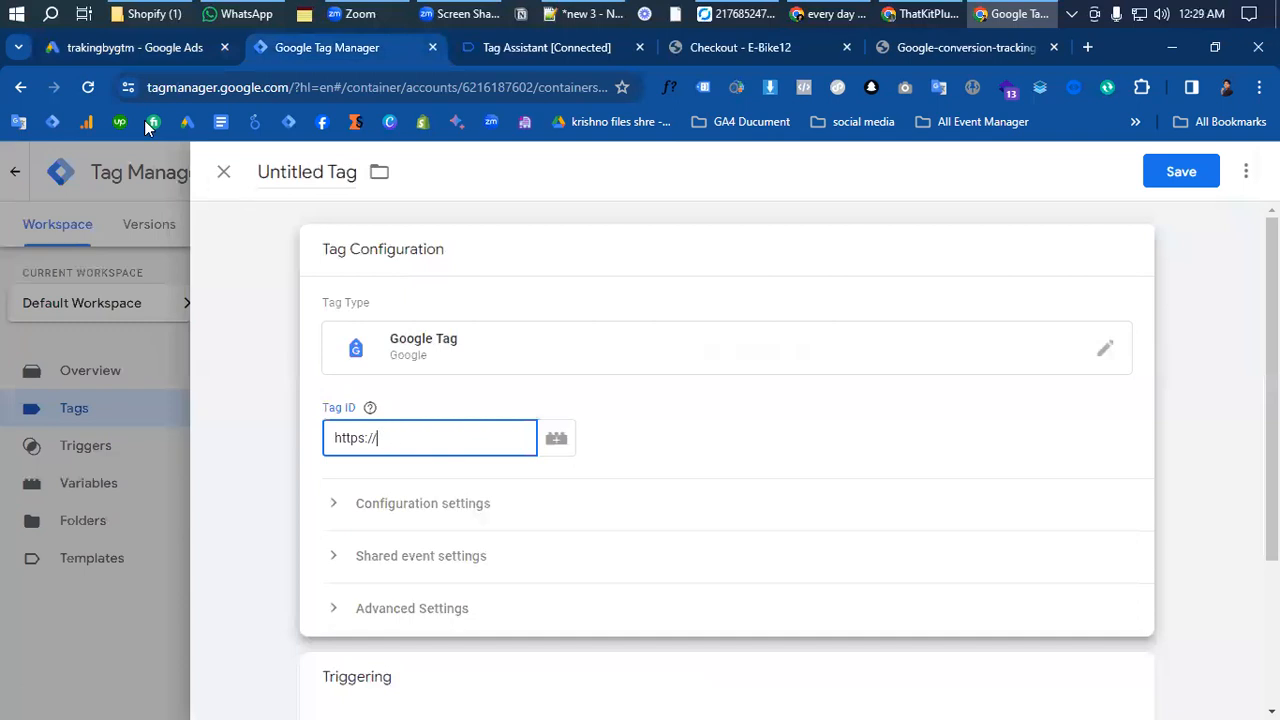
- Copy the conversion ID from the Google Ads setup instructions and return to Google Tag Manager
left_click(130, 47)
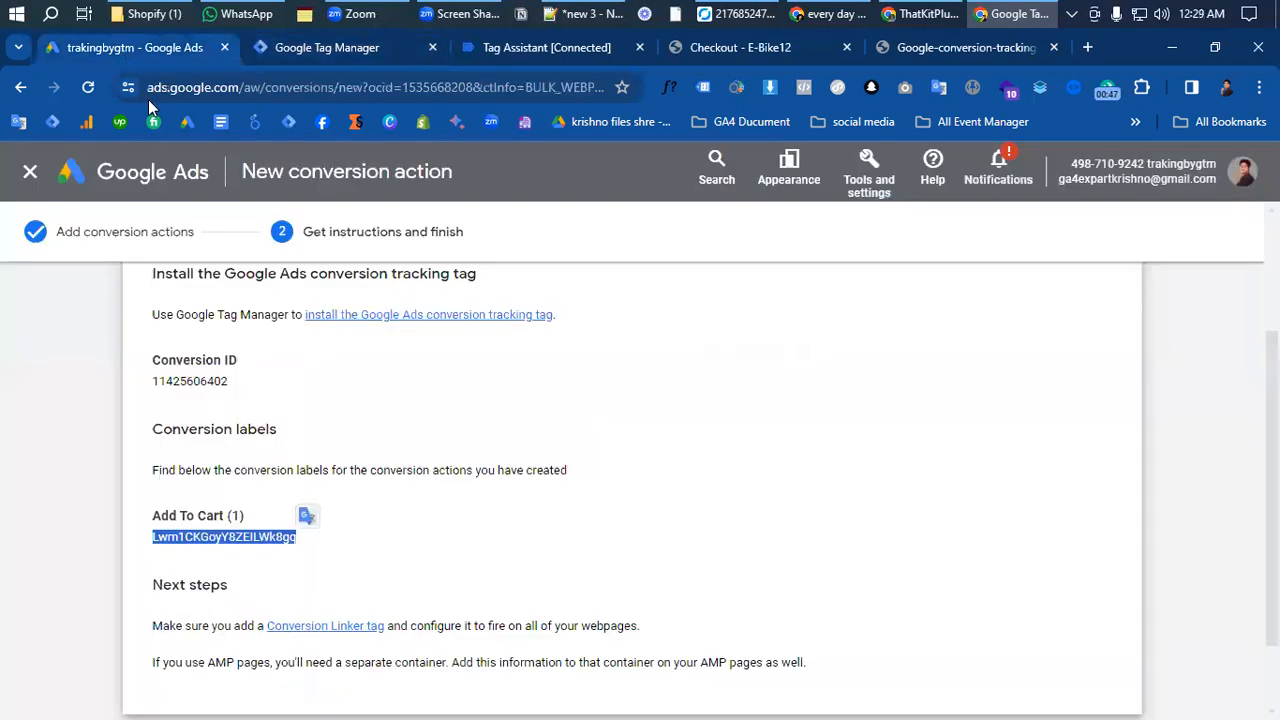
double_click(210, 381)
key("ctrl+c")
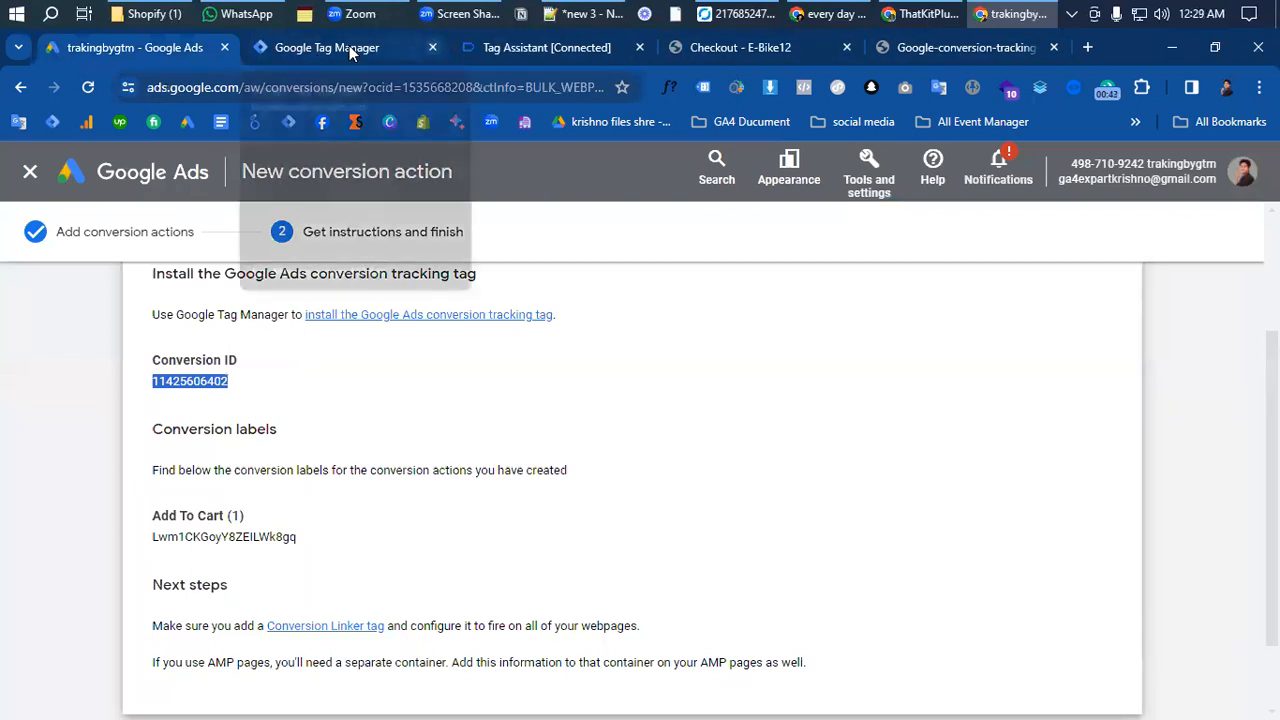
left_click(385, 48)
key("ctrl+v")
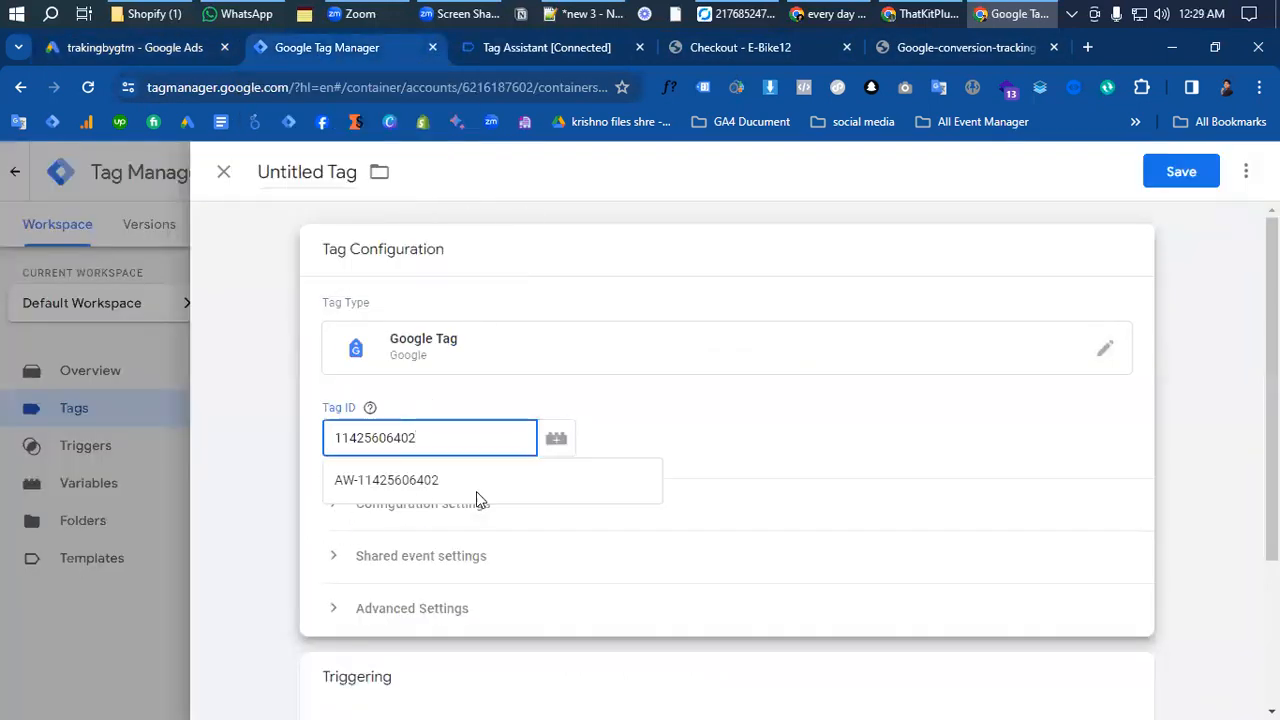
left_click(470, 698)
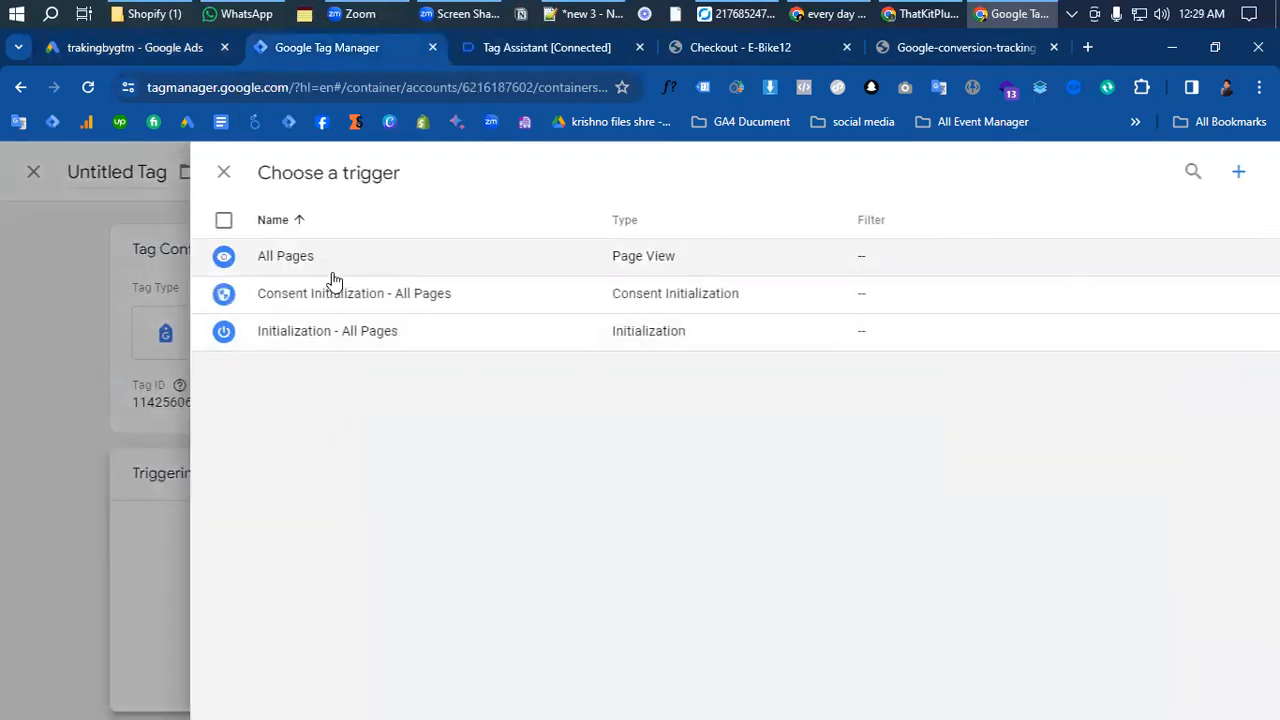
left_click(329, 332)
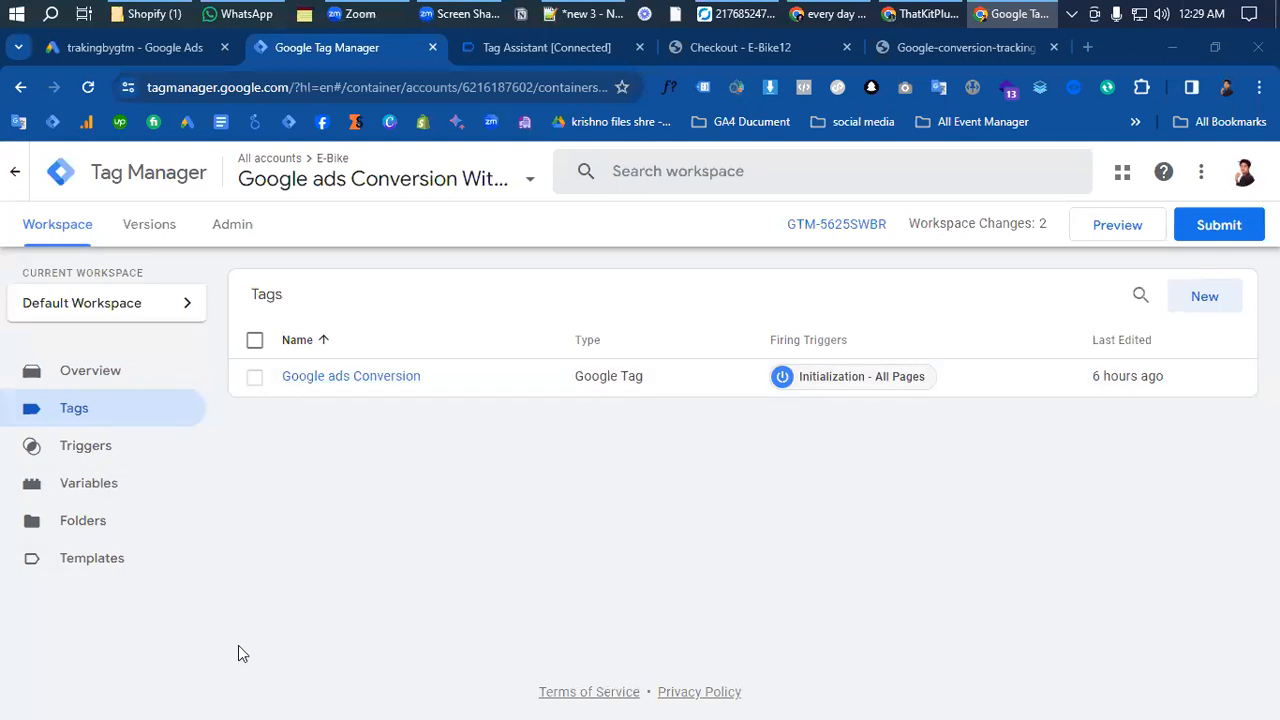
- Create a new tag of type Google Ads Conversion Tracking
left_click(1205, 297)
left_click(746, 383)
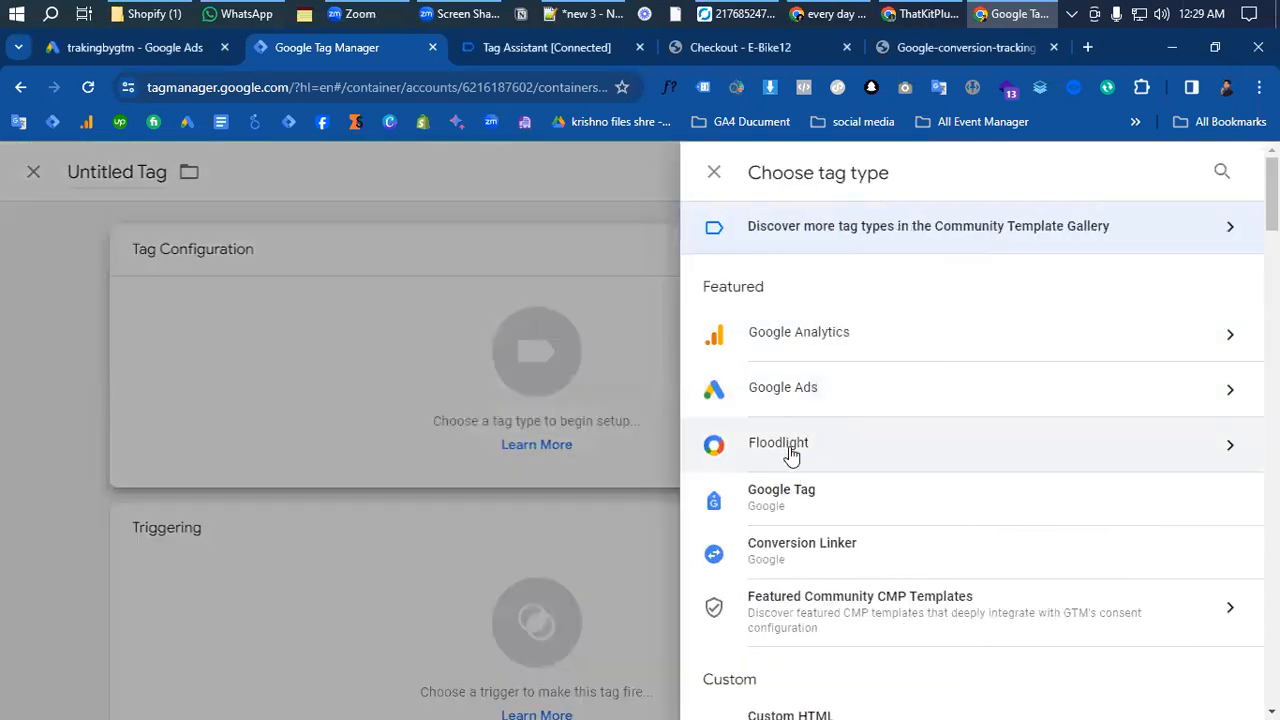
left_click(808, 405)
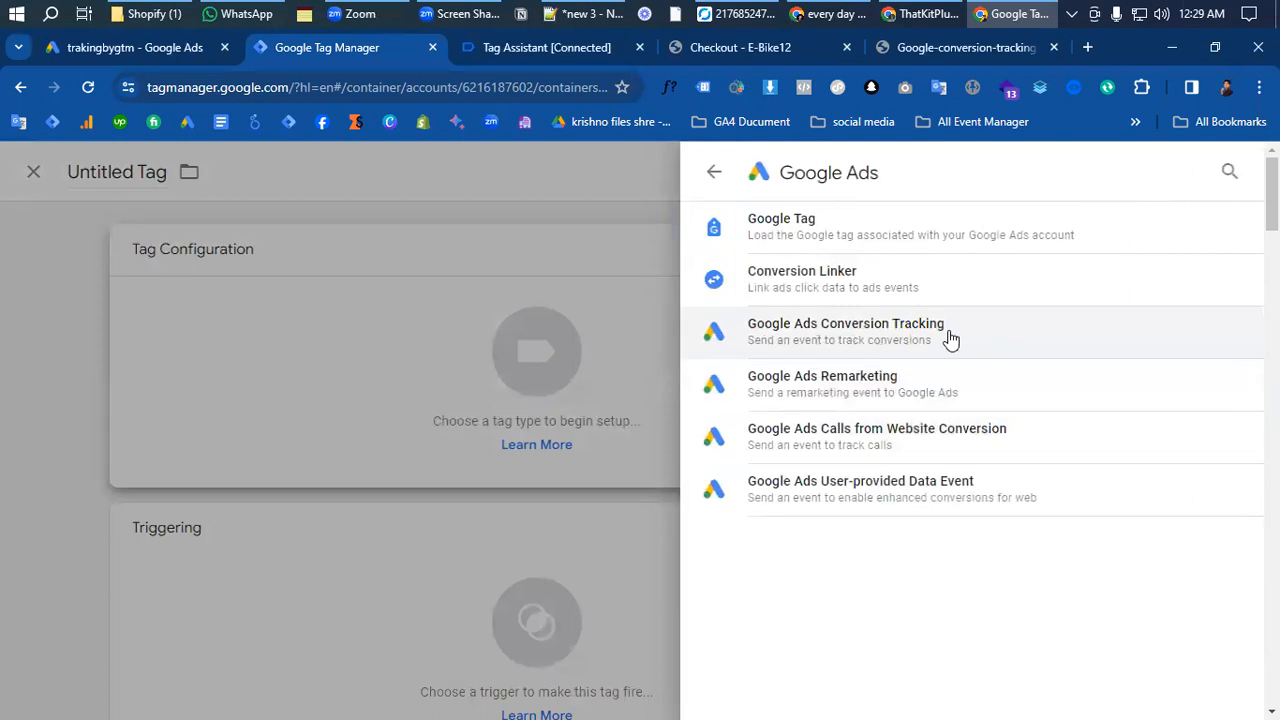
left_click(950, 338)
left_click(345, 430)
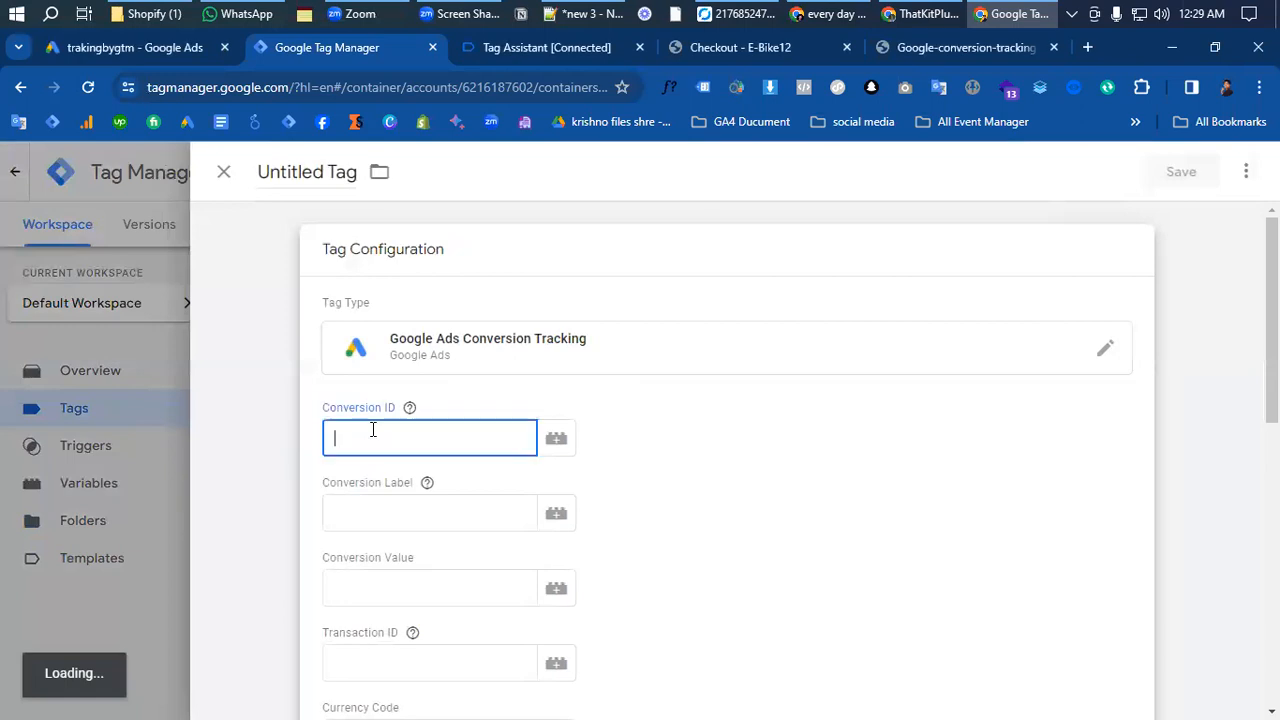
left_click(390, 458)
key("ctrl+v")
double_click(335, 452)
left_click(289, 450)
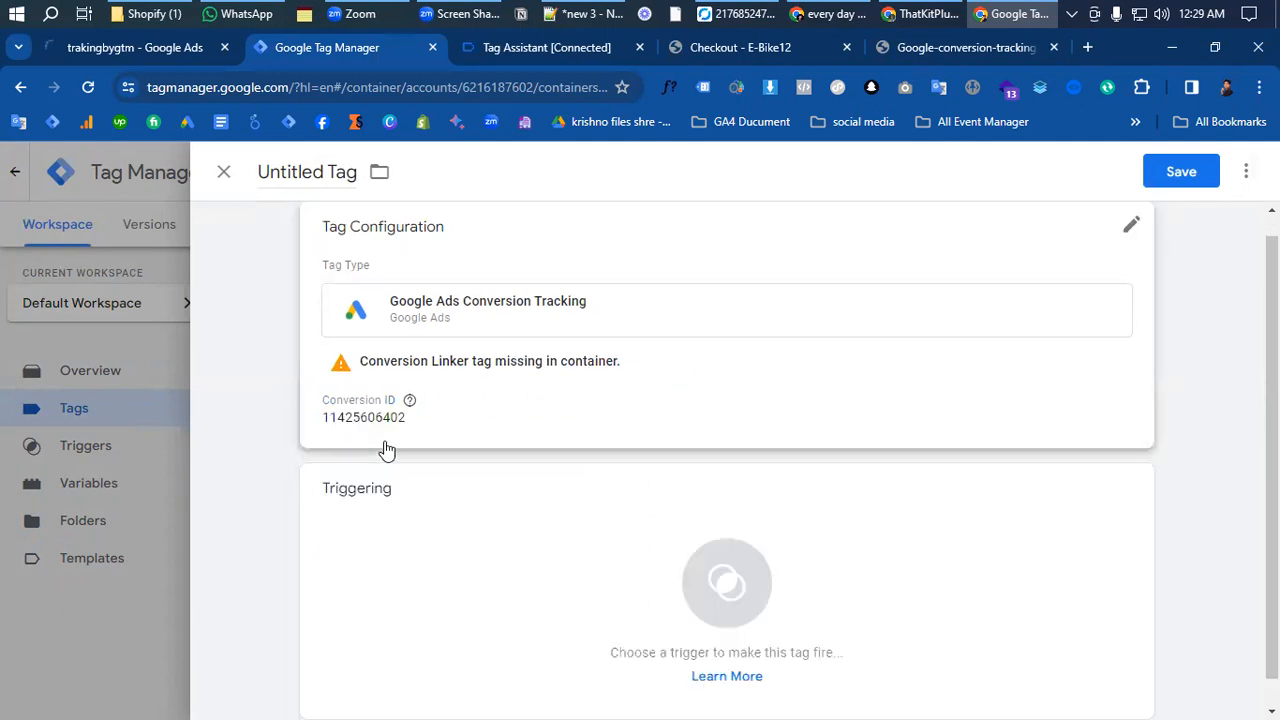
left_click(503, 428)
double_click(457, 452)
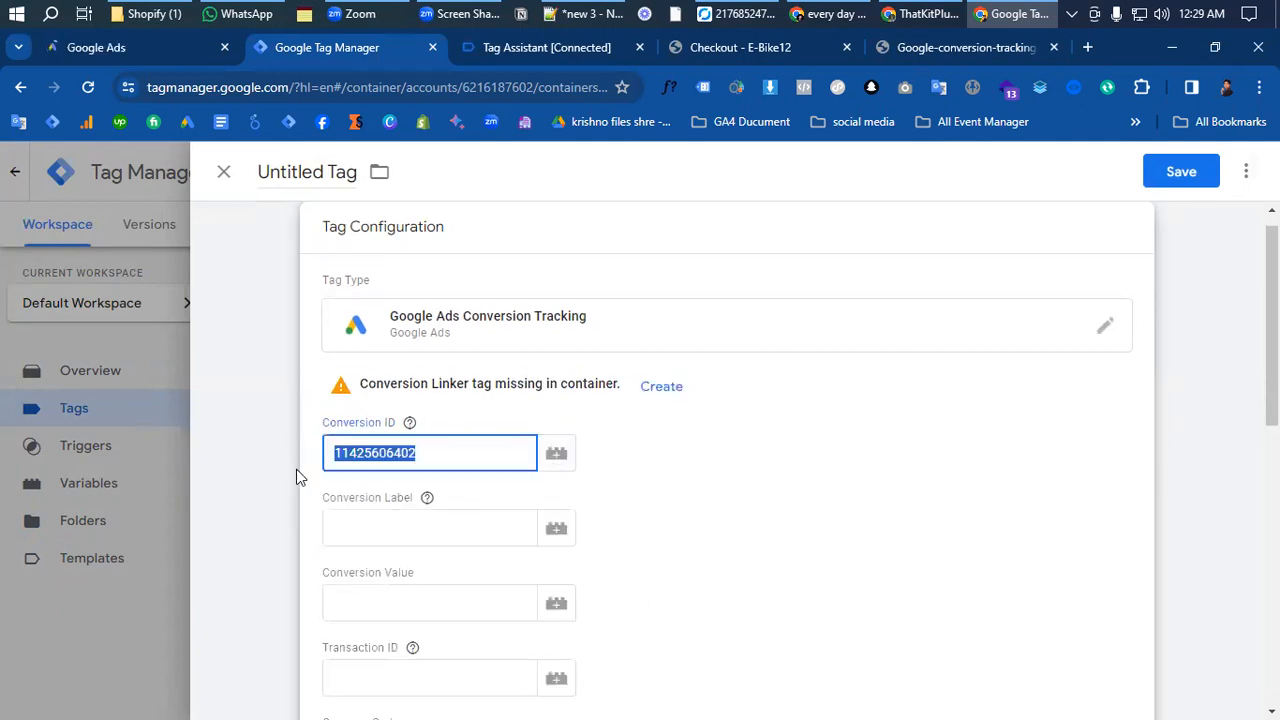
left_click(297, 474)
left_click(453, 441)
double_click(431, 451)
key("ctrl+c")
key("BackSpace")
- Create a new Constant variable for the tag's Conversion ID and paste the copied conversion ID as its value
left_click(552, 459)
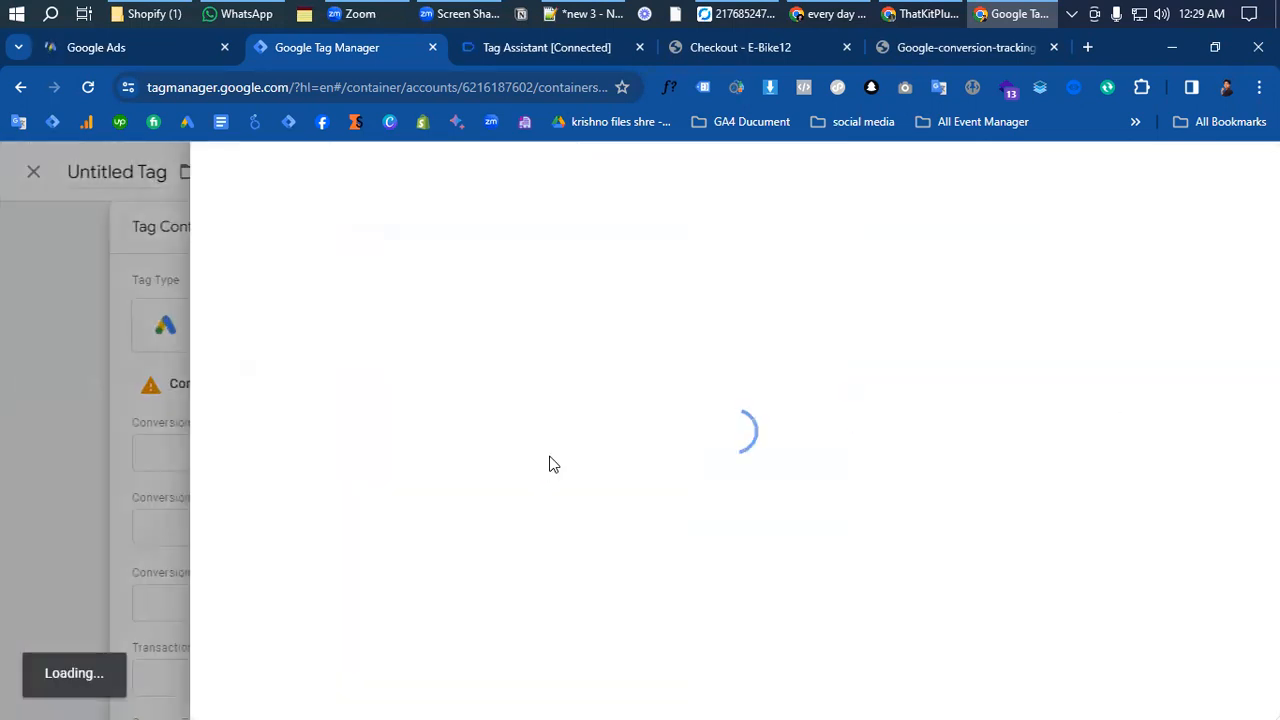
left_click(1246, 172)
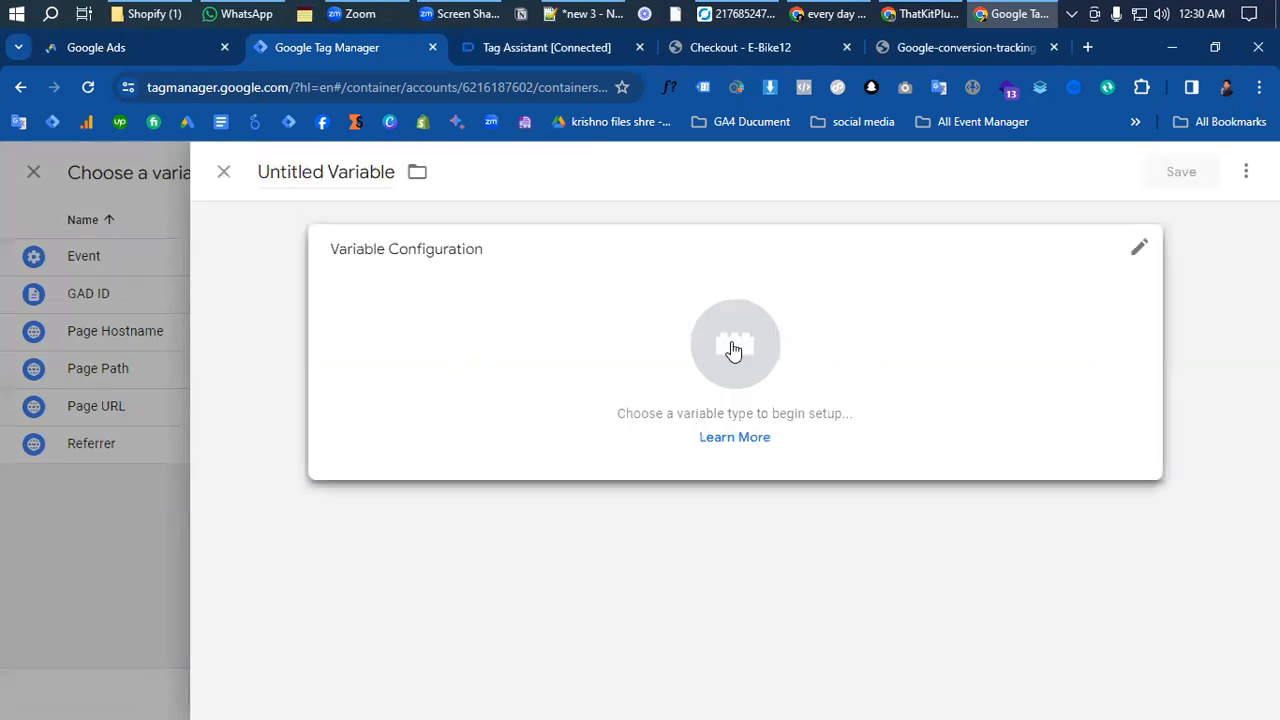
left_click(731, 349)
scroll(891, 403, "down", 5)
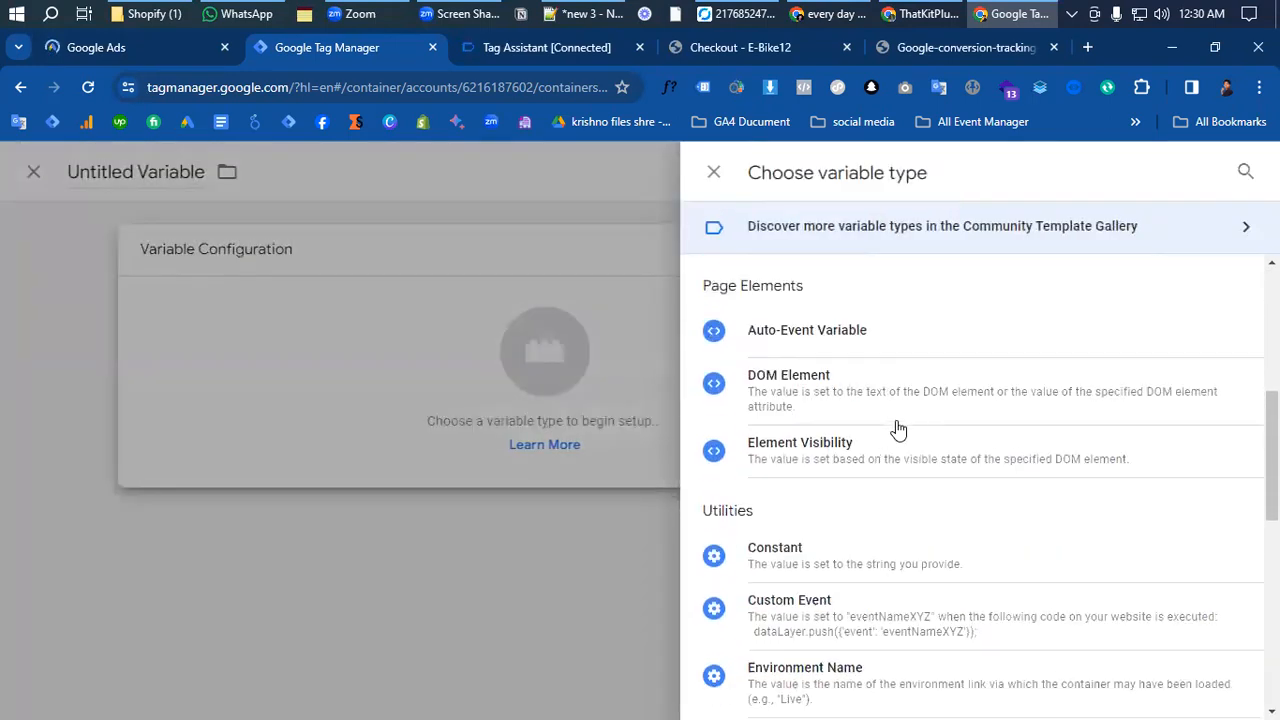
left_click(838, 518)
left_click(421, 430)
key("ctrl+v")
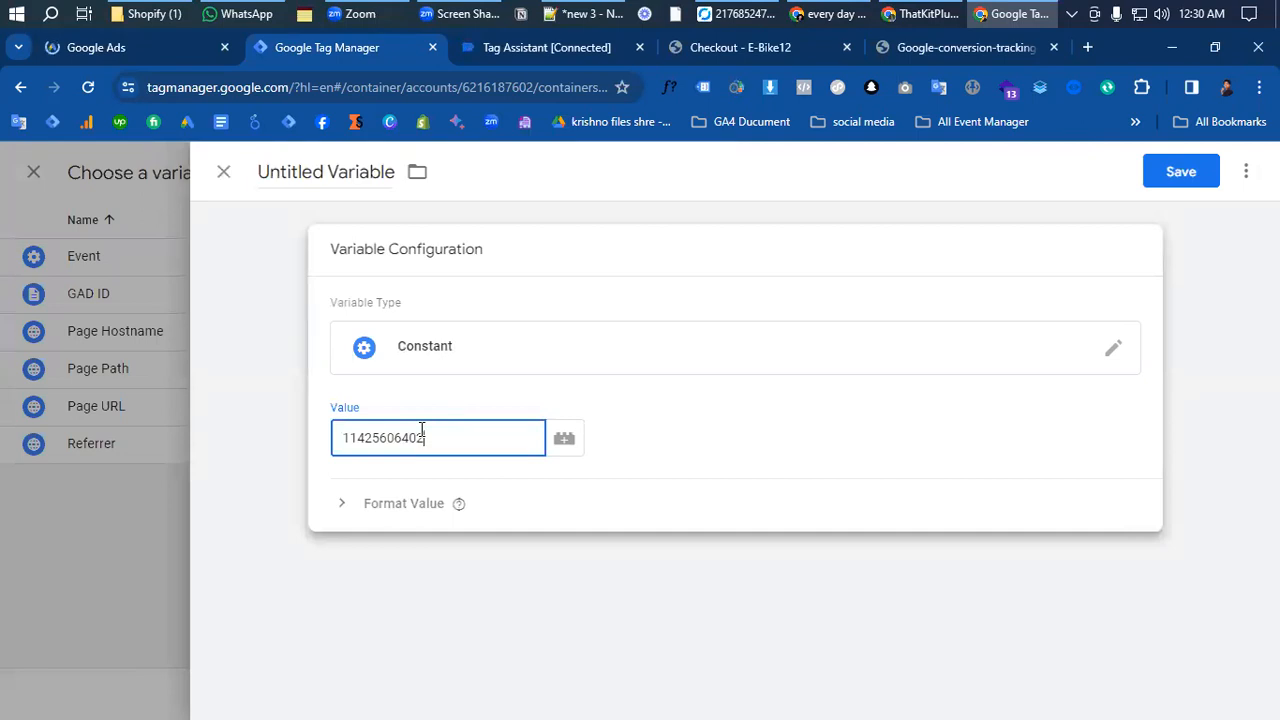
- Name the constant variable Google ads ID and save it as the tag's Conversion ID
left_click(143, 49)
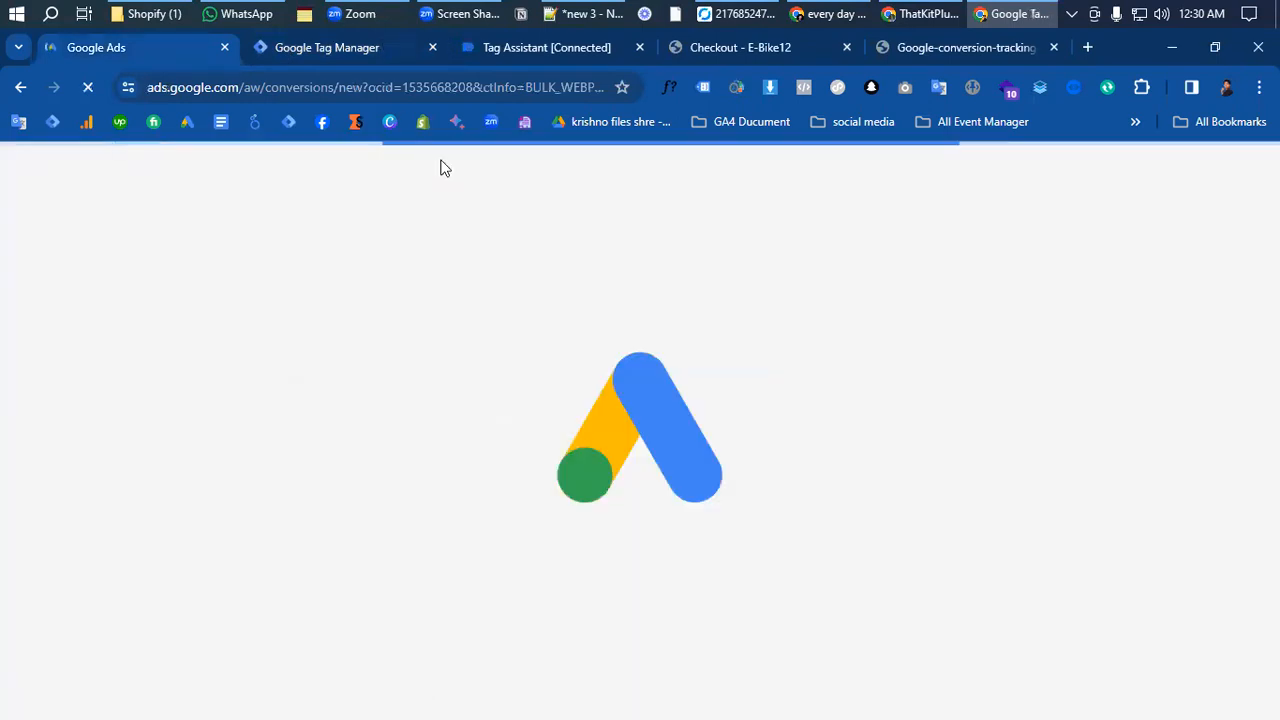
left_click(345, 48)
left_click(364, 171)
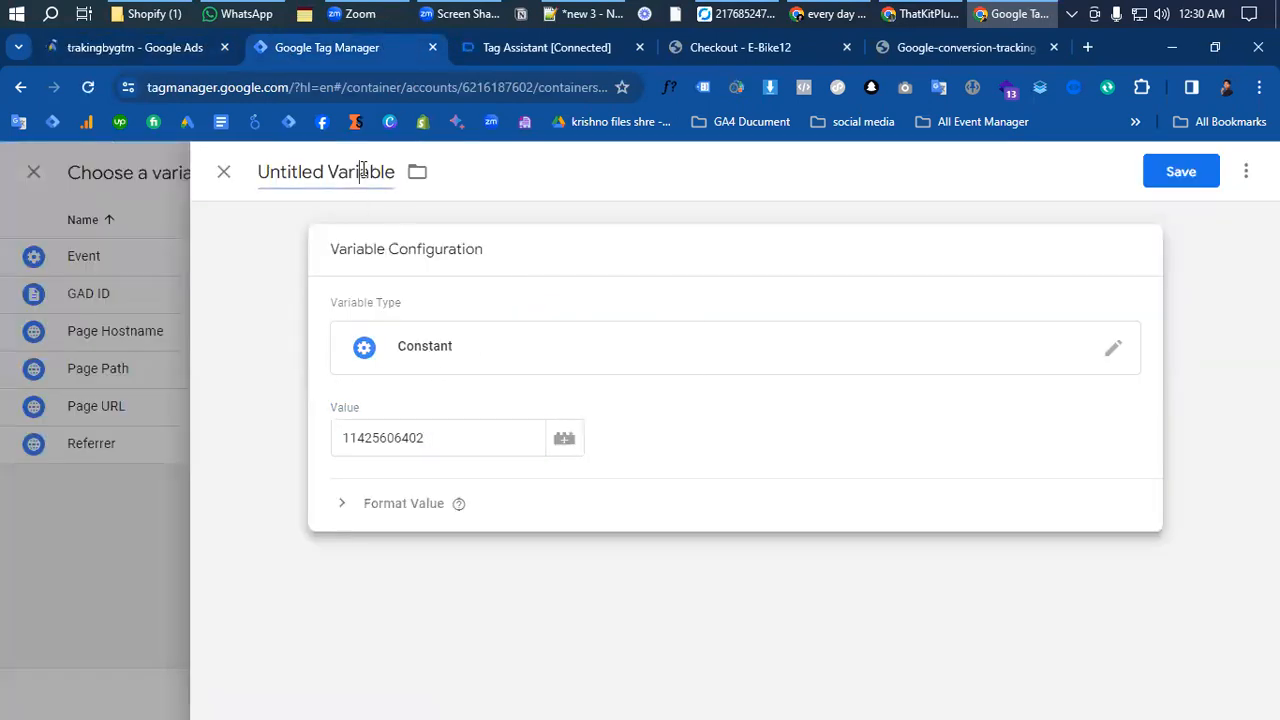
type("Google")
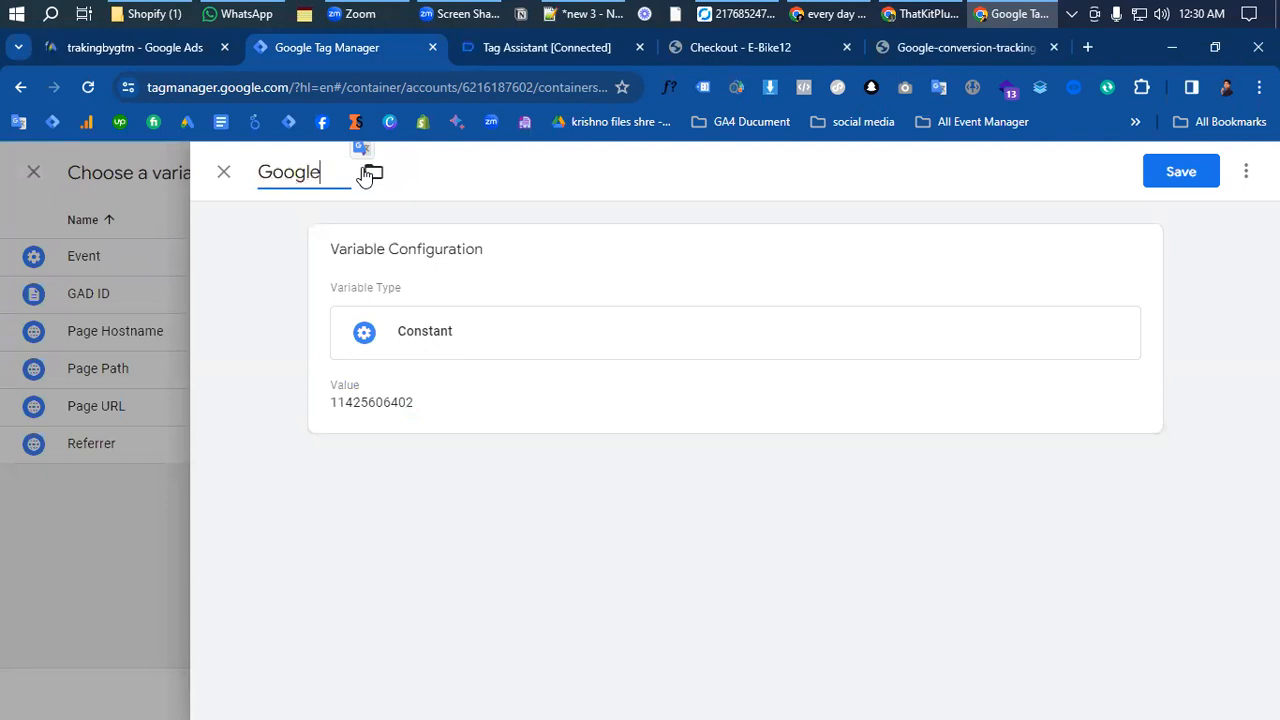
type(" ads ID")
left_click(1181, 174)
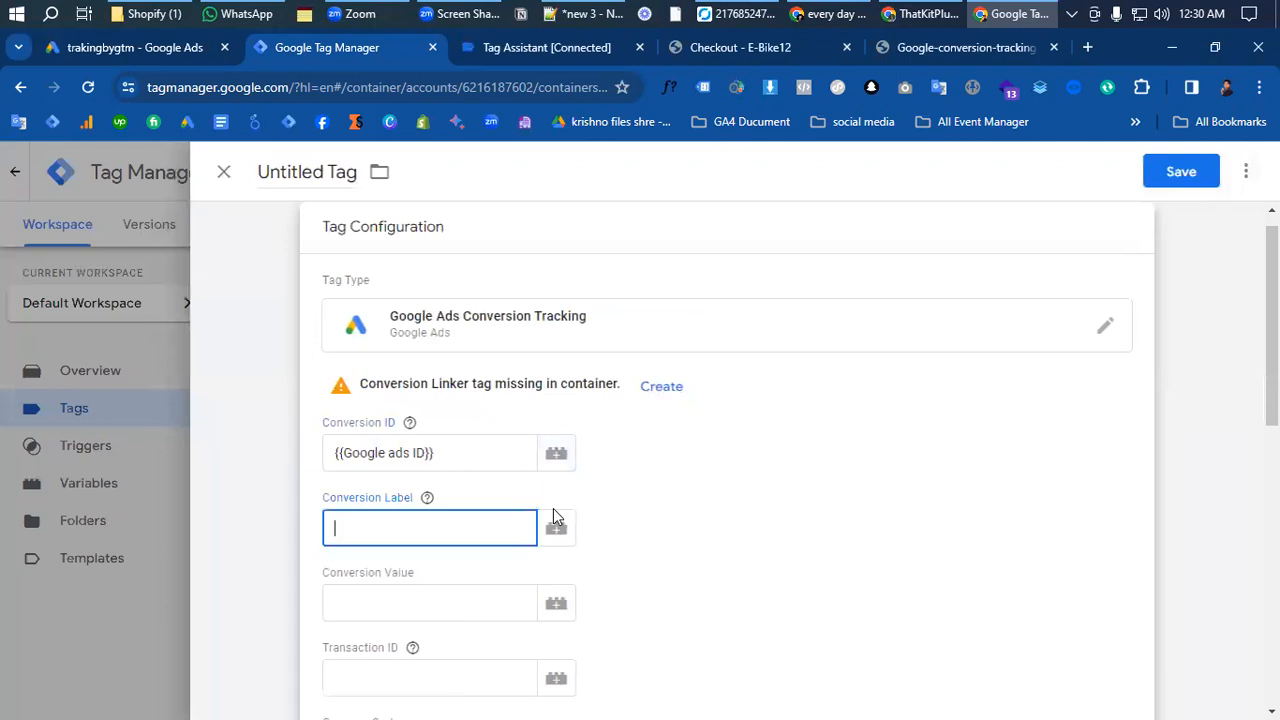
- Copy the conversion label from the Google Ads setup instructions and paste it as the tag's Conversion Label in Google Tag Manager
left_click(497, 695)
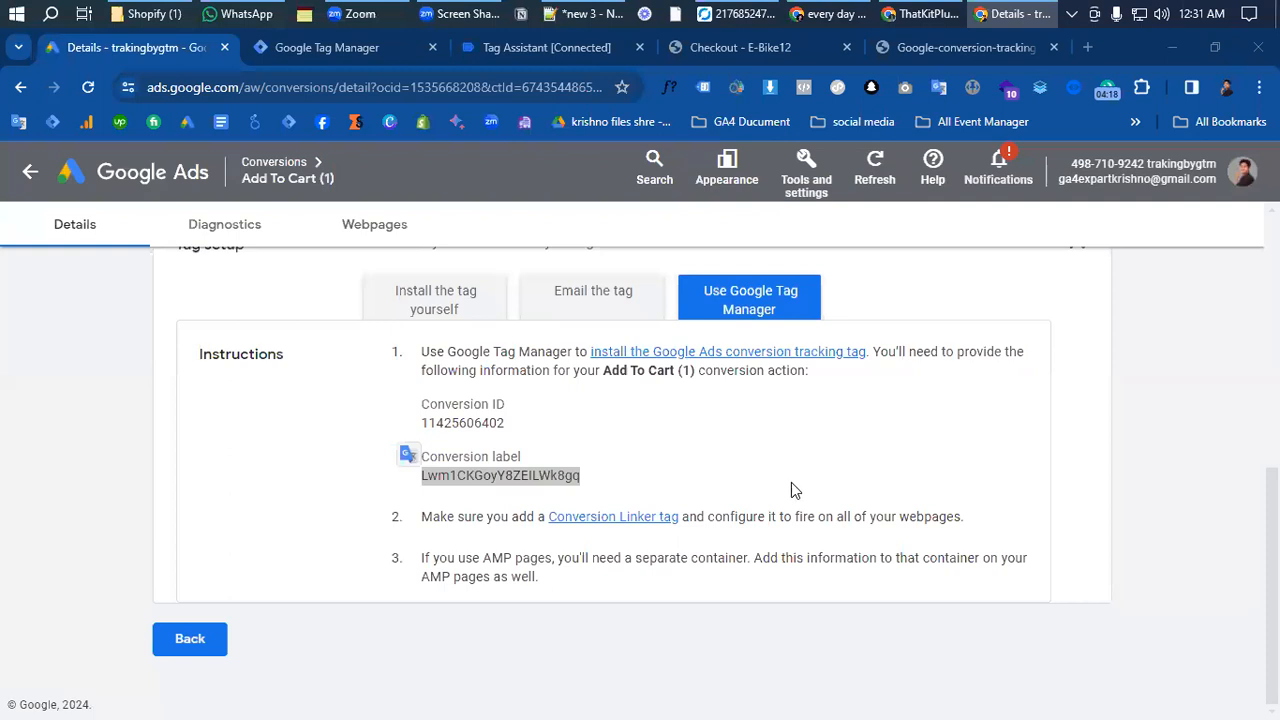
left_click_drag(596, 486, 418, 479)
key("ctrl+c")
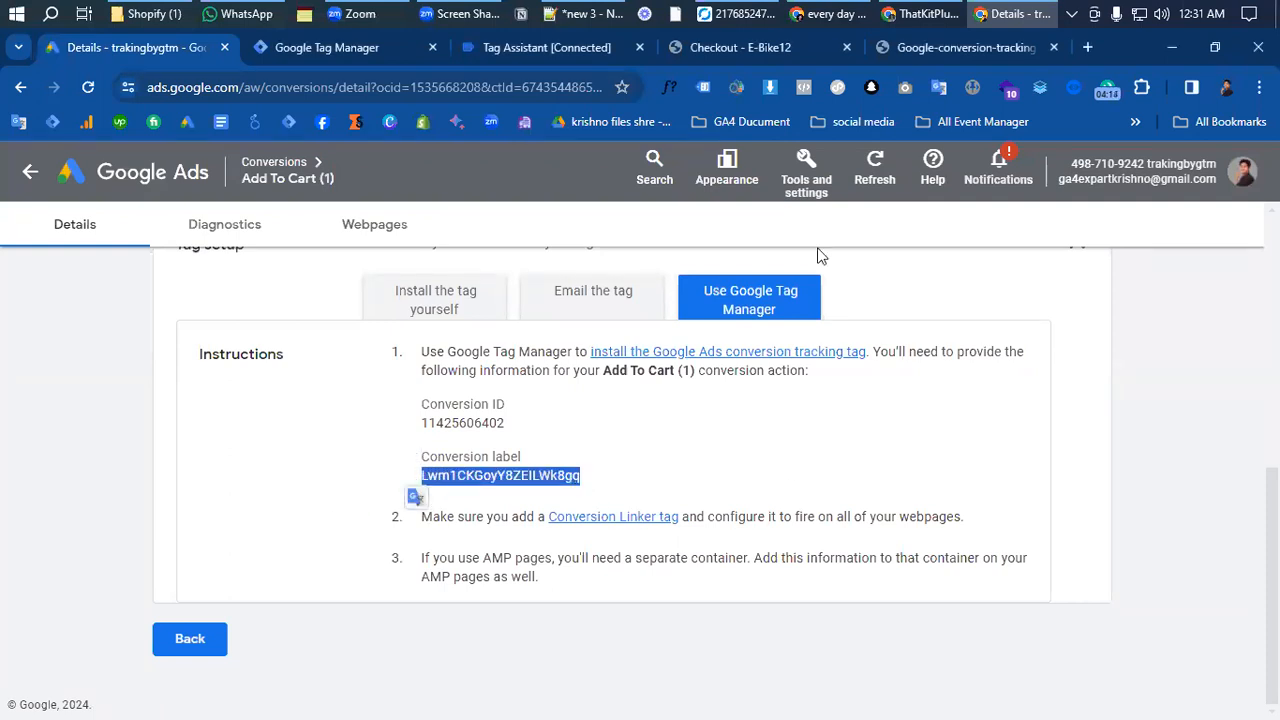
left_click(324, 58)
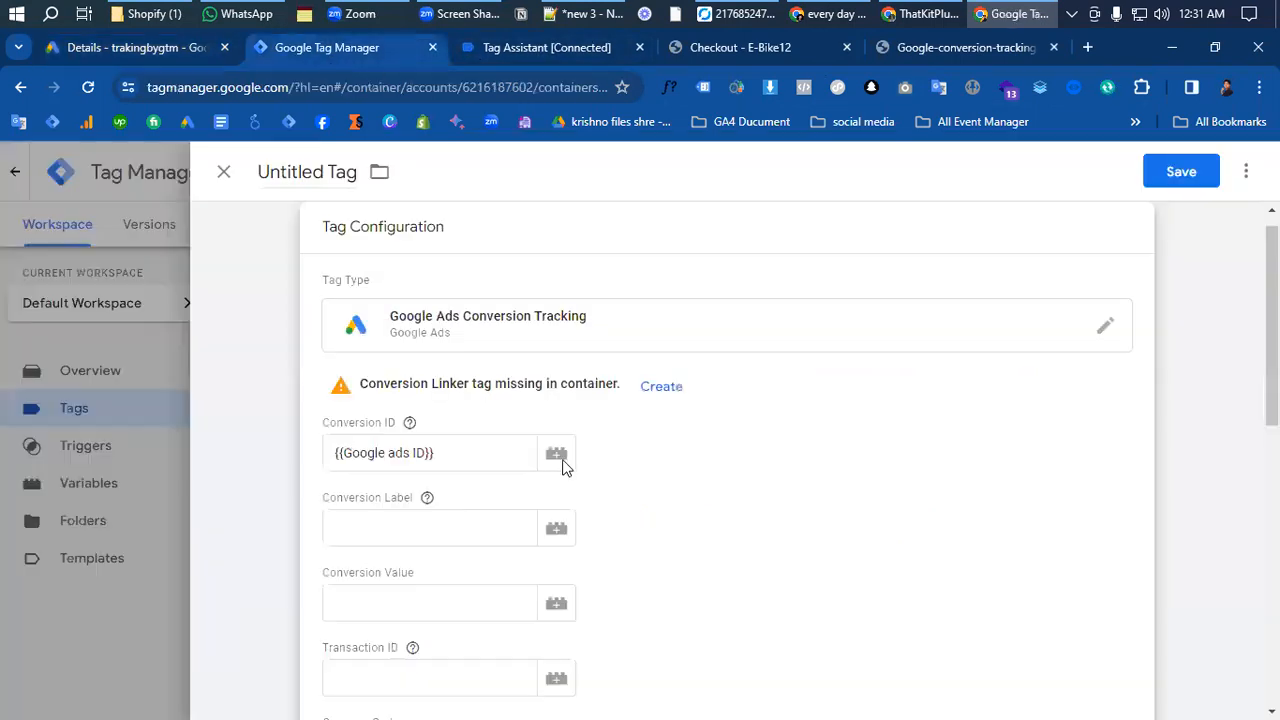
key("ctrl+v")
scroll(665, 491, "down", 1)
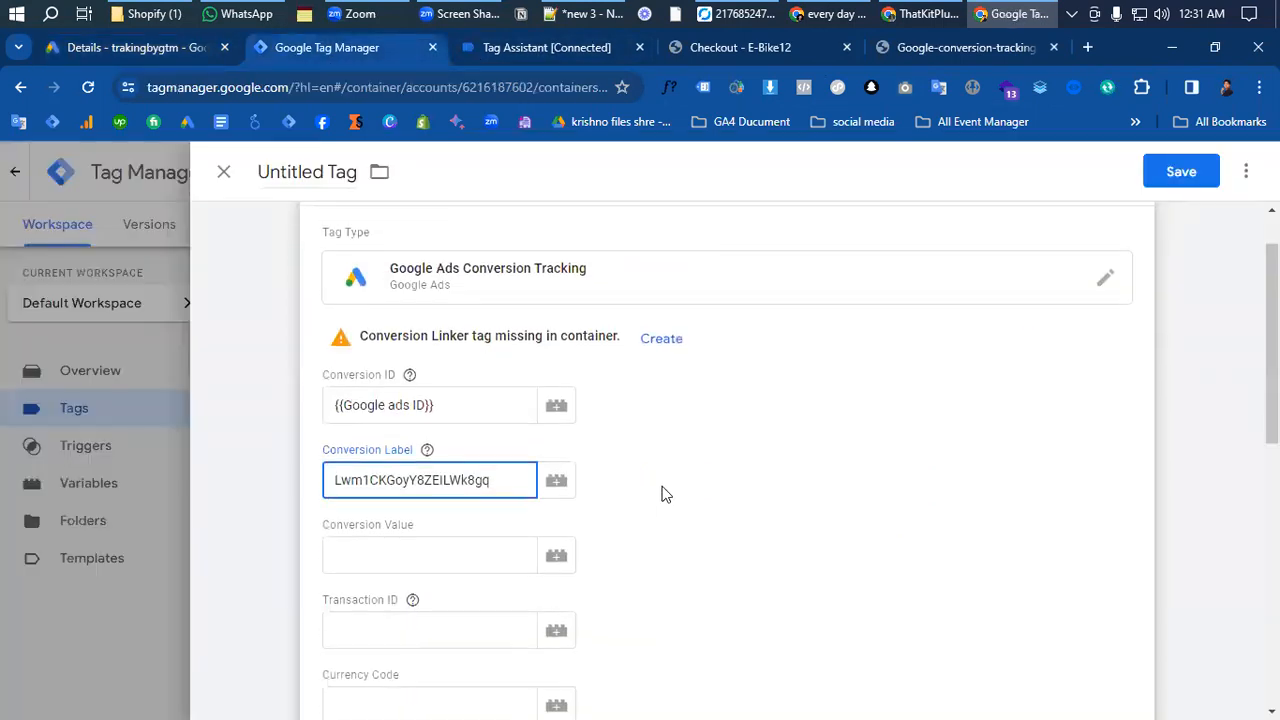
- Create a new variable of type Data Layer Variable for the tag's Conversion Value
left_click(363, 510)
scroll(435, 470, "down", 1)
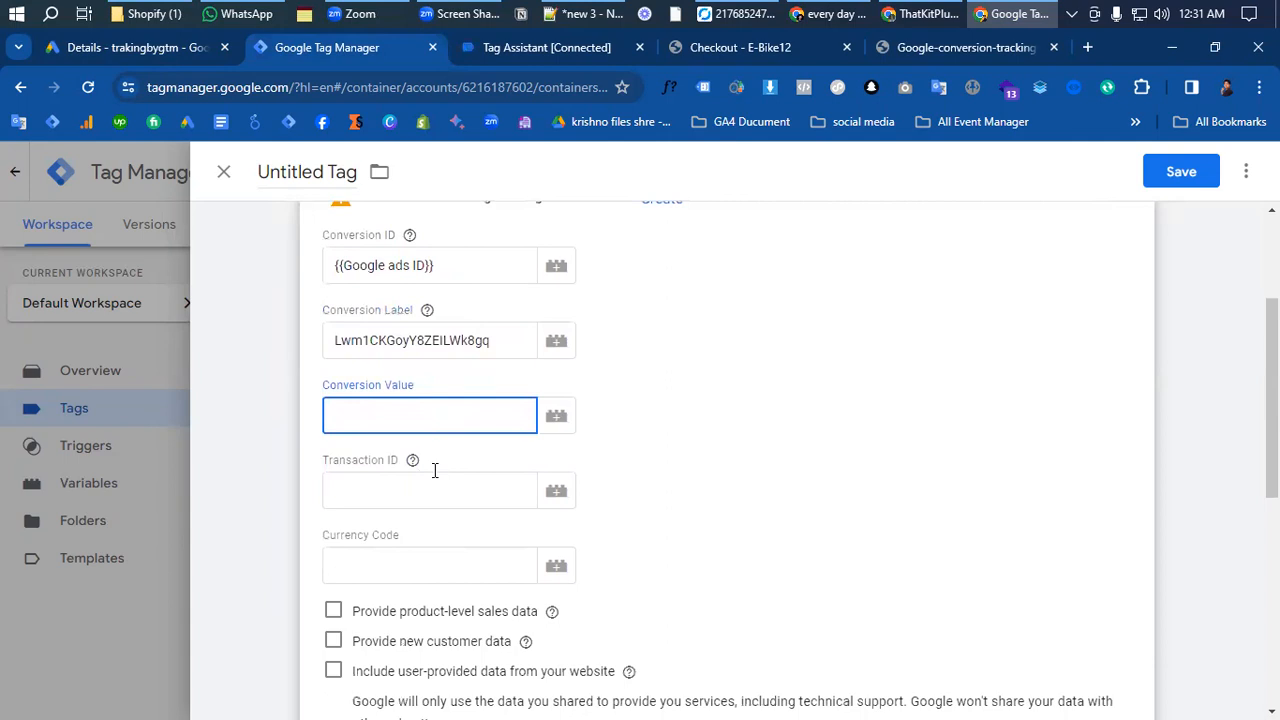
left_click(556, 416)
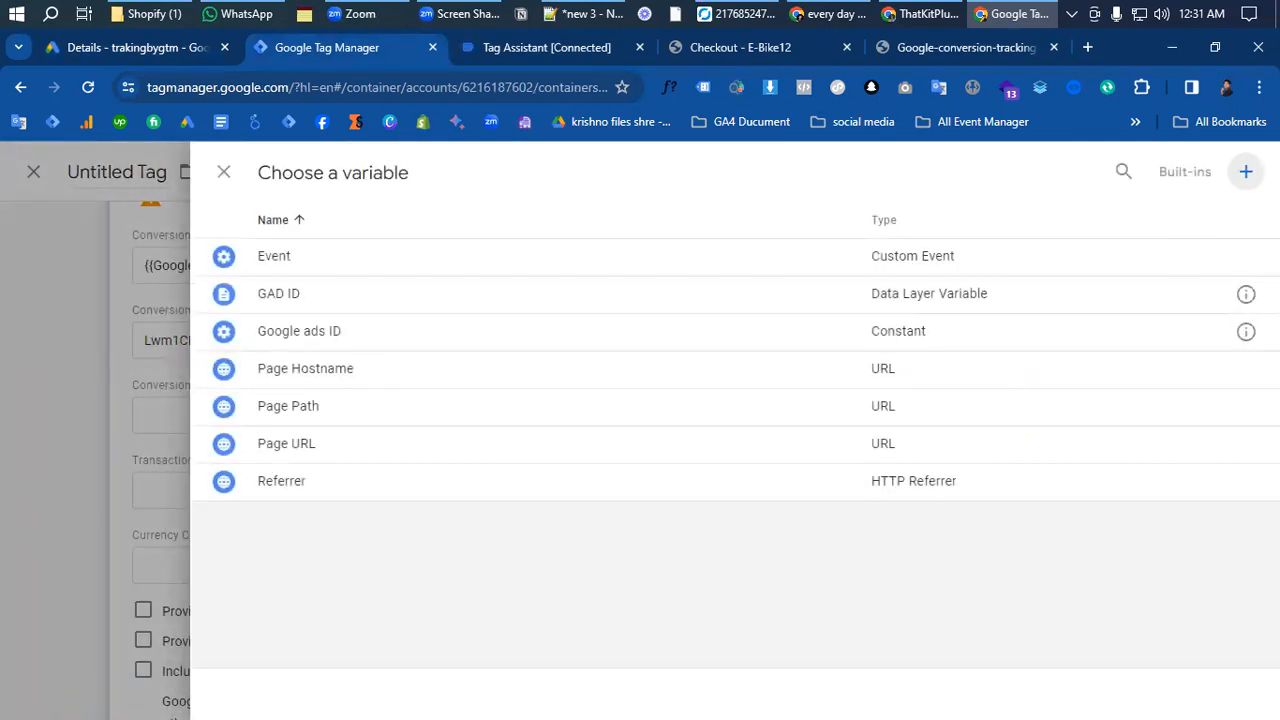
left_click(1246, 170)
left_click(742, 352)
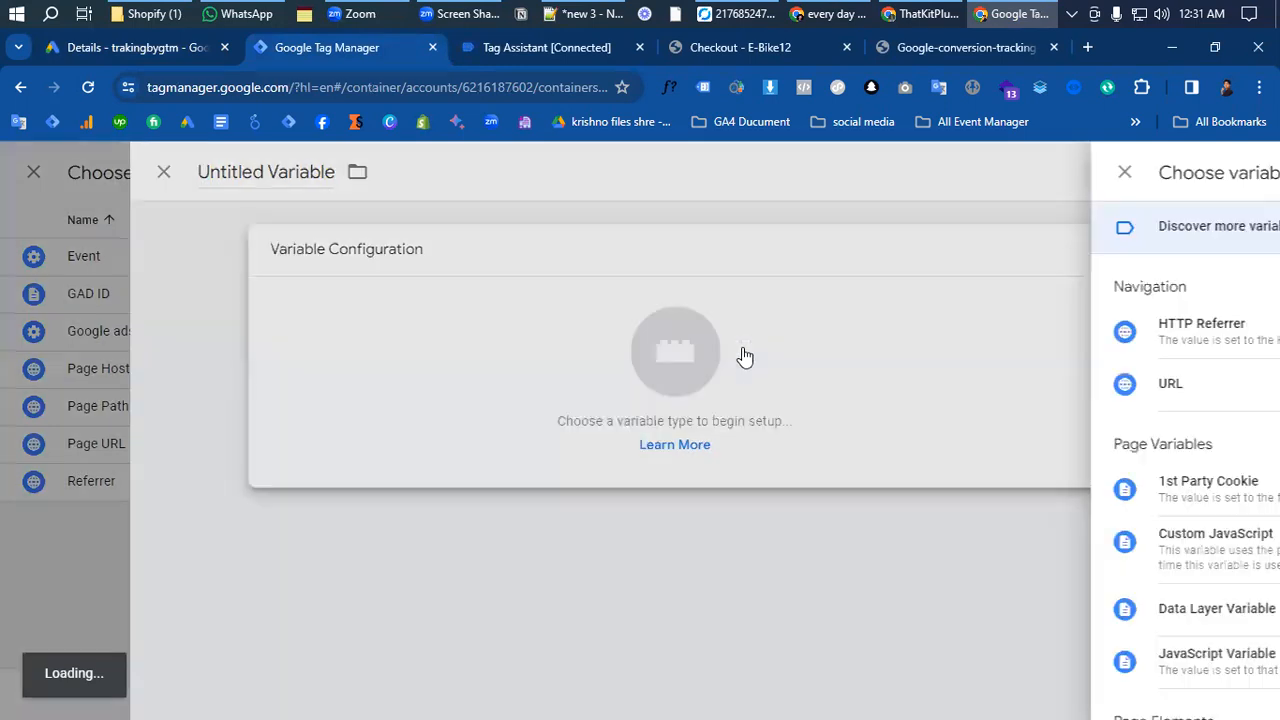
scroll(857, 486, "down", 2)
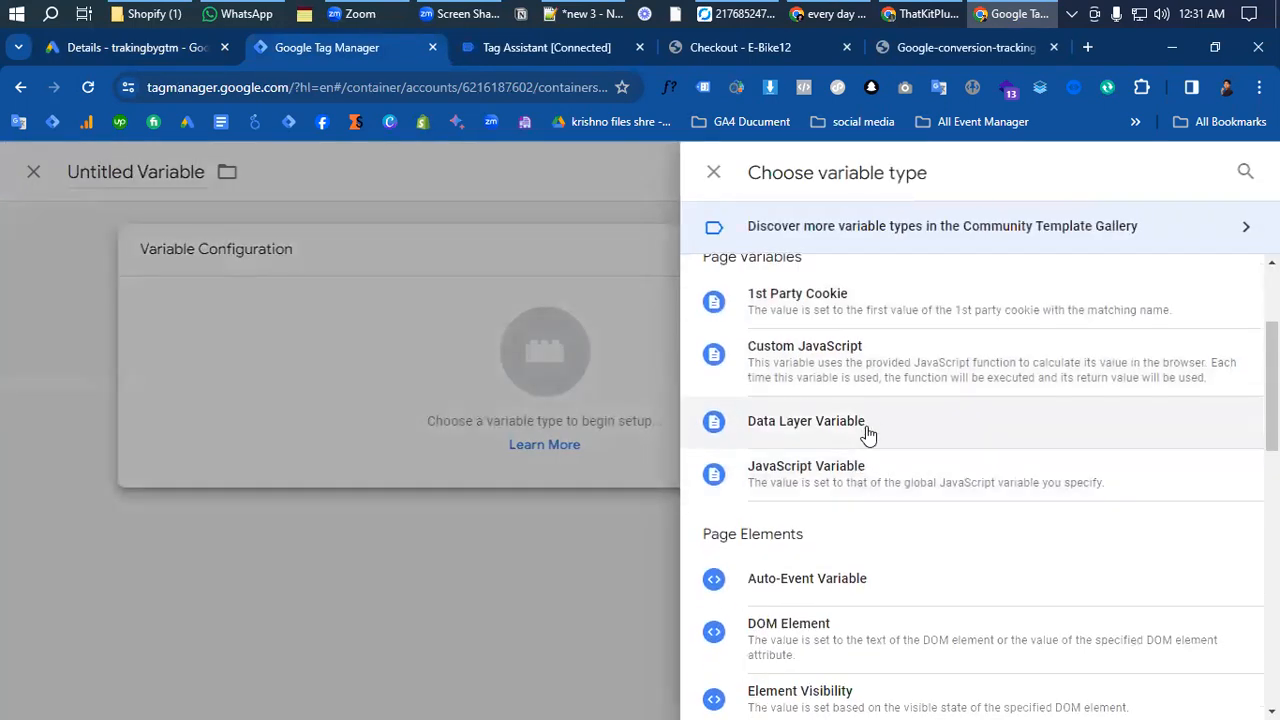
left_click(806, 421)
left_click(428, 436)
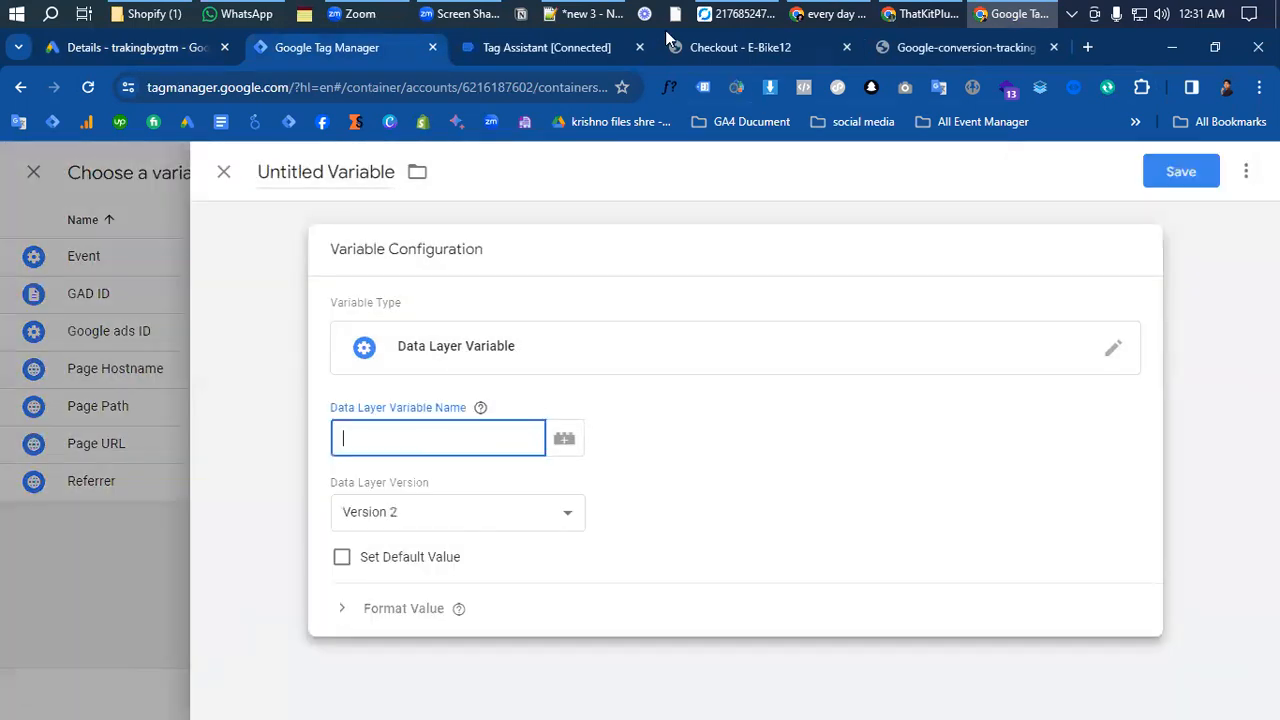
- Expand the add_to_cart event's API call in Tag Assistant and examine its ecommerce currency, value and items data
left_click(545, 55)
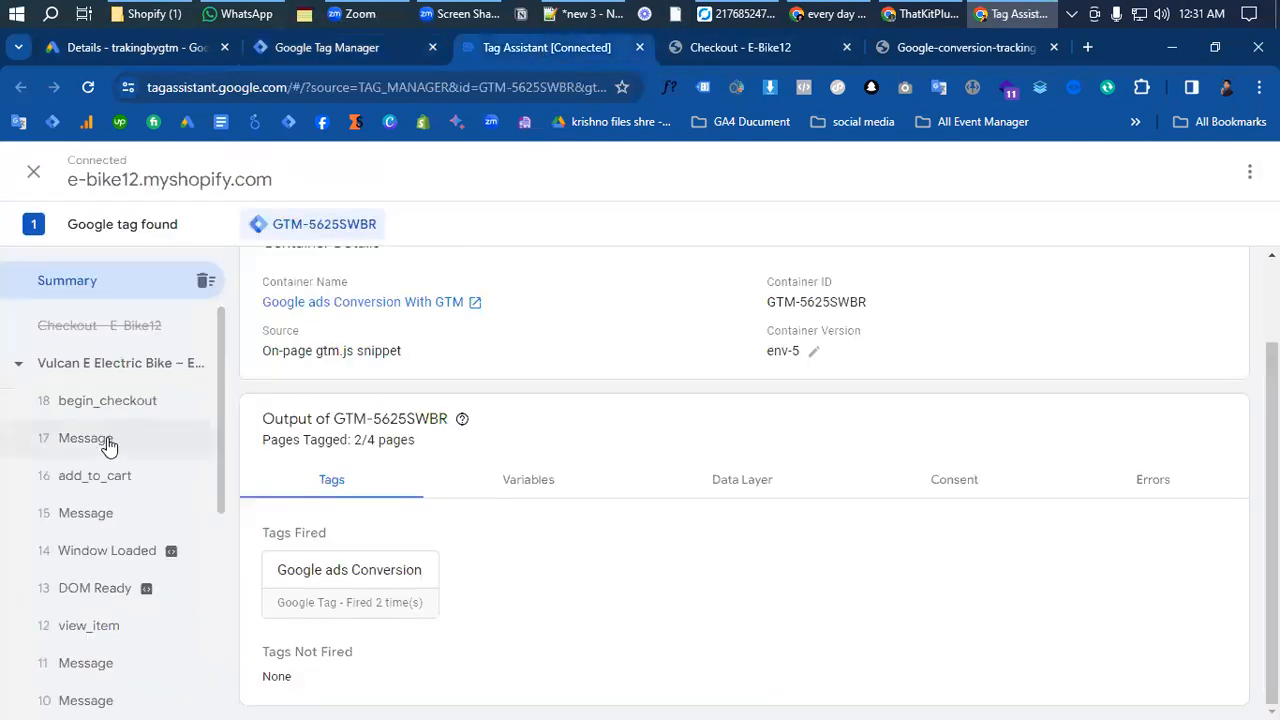
left_click(95, 476)
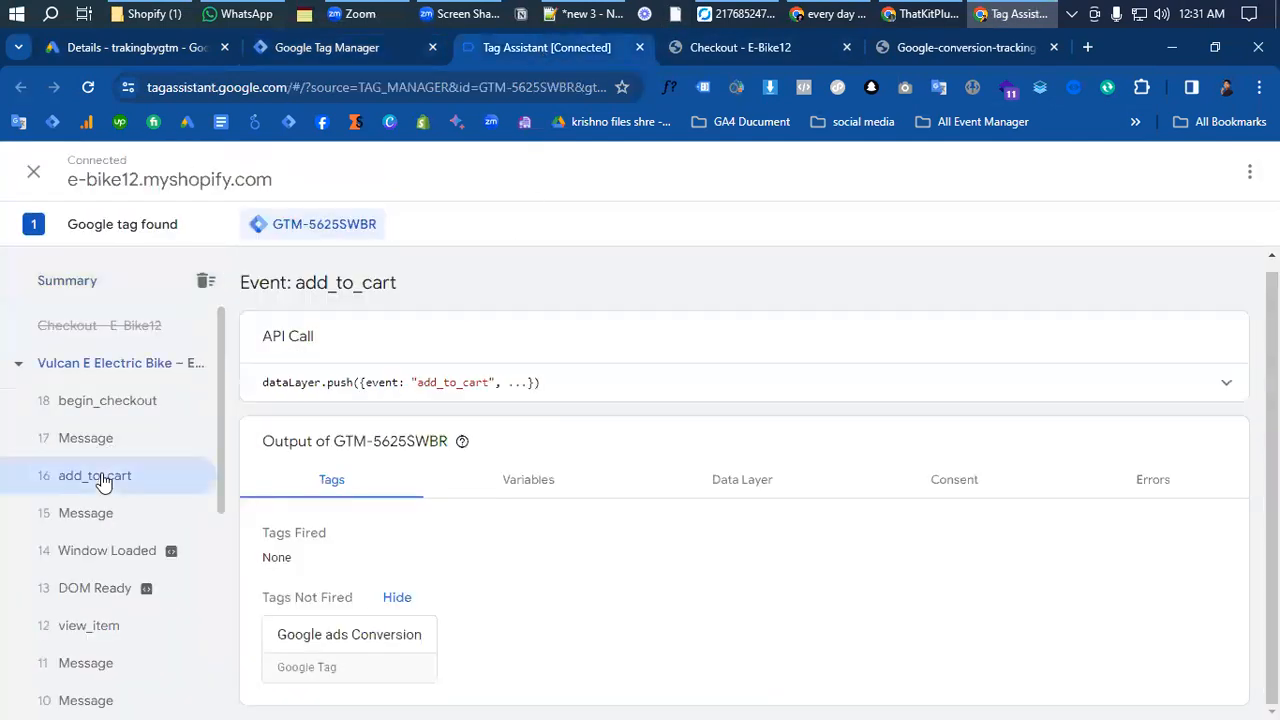
left_click(880, 383)
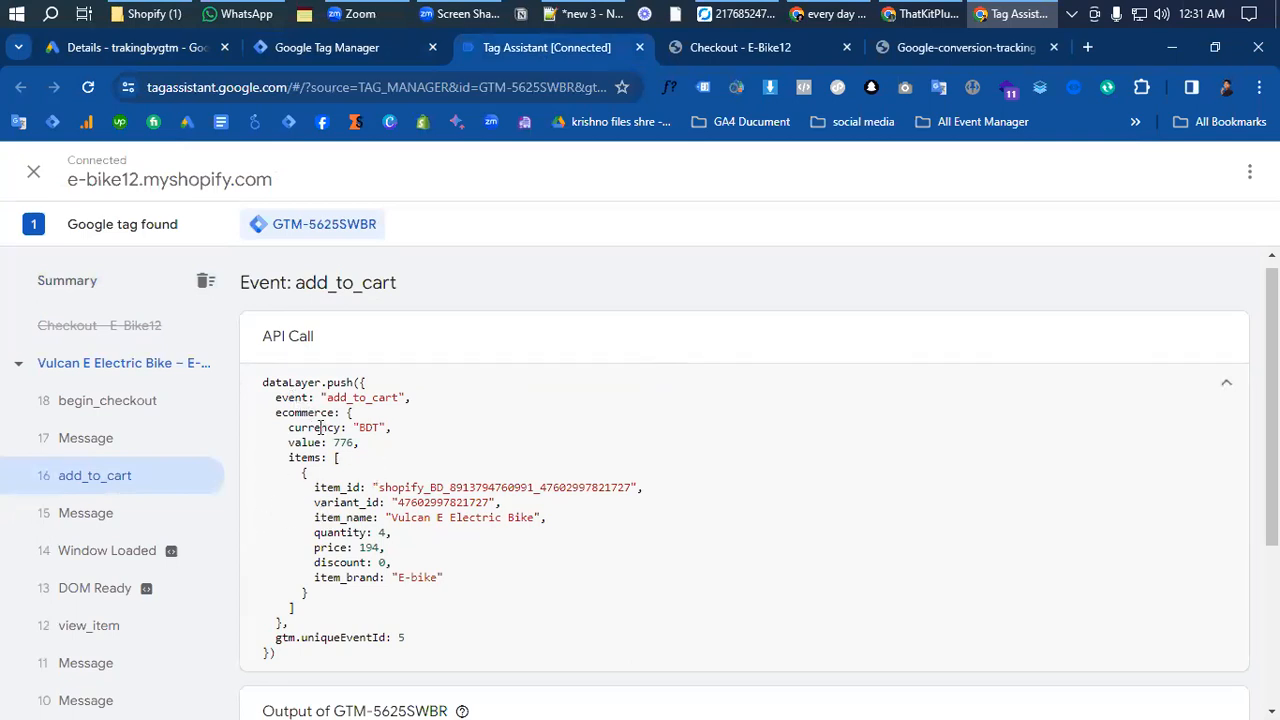
left_click_drag(288, 458, 369, 537)
left_click_drag(320, 458, 289, 417)
left_click(351, 463)
left_click_drag(337, 458, 291, 428)
left_click(381, 581)
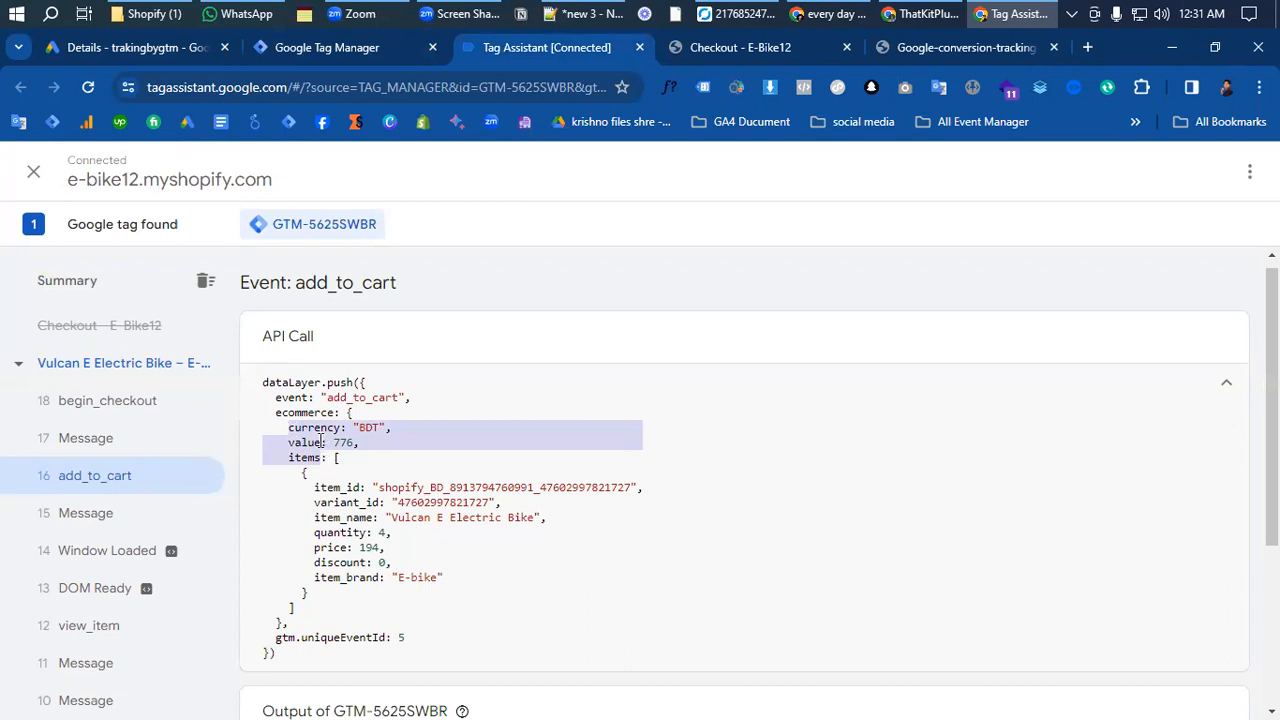
left_click(321, 442)
- Copy the ecommerce and value keys from the add_to_cart event and set the Data Layer Variable Name to ecommerce.value in Google Tag Manager
double_click(327, 413)
key("ctrl+c")
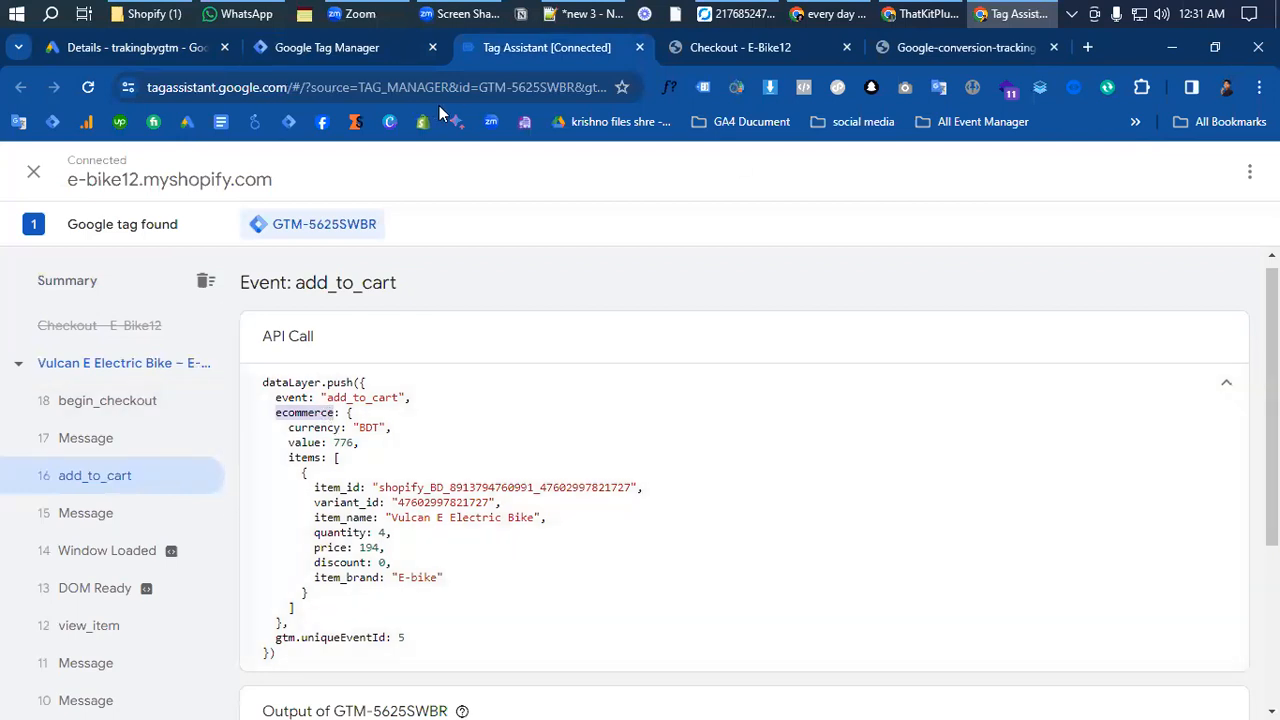
left_click(347, 51)
left_click(496, 436)
key("ctrl+v")
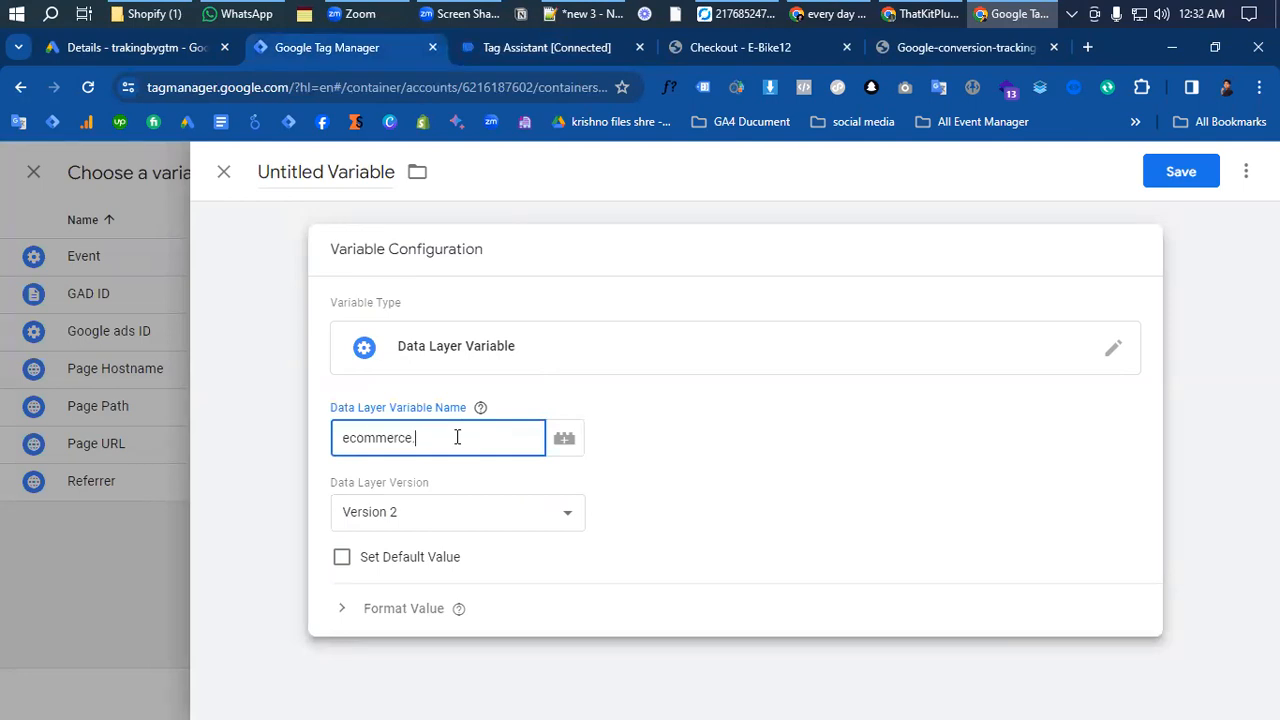
left_click(493, 49)
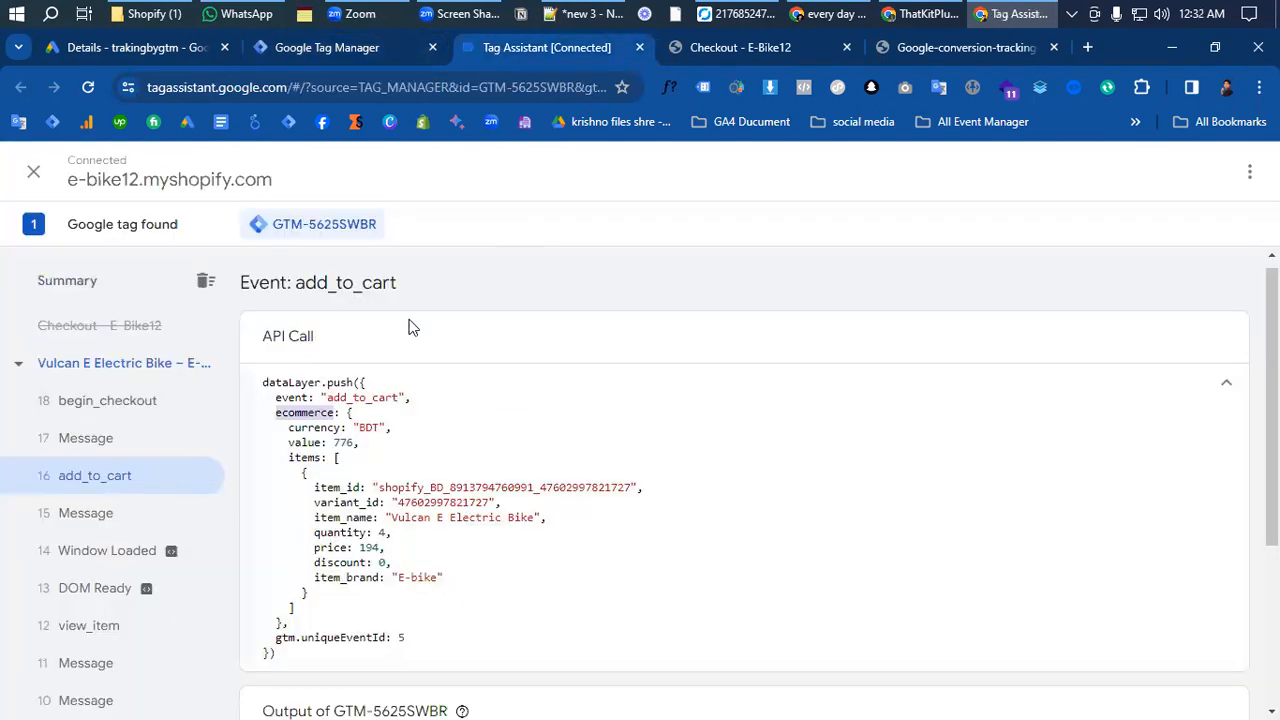
double_click(303, 443)
key("ctrl+c")
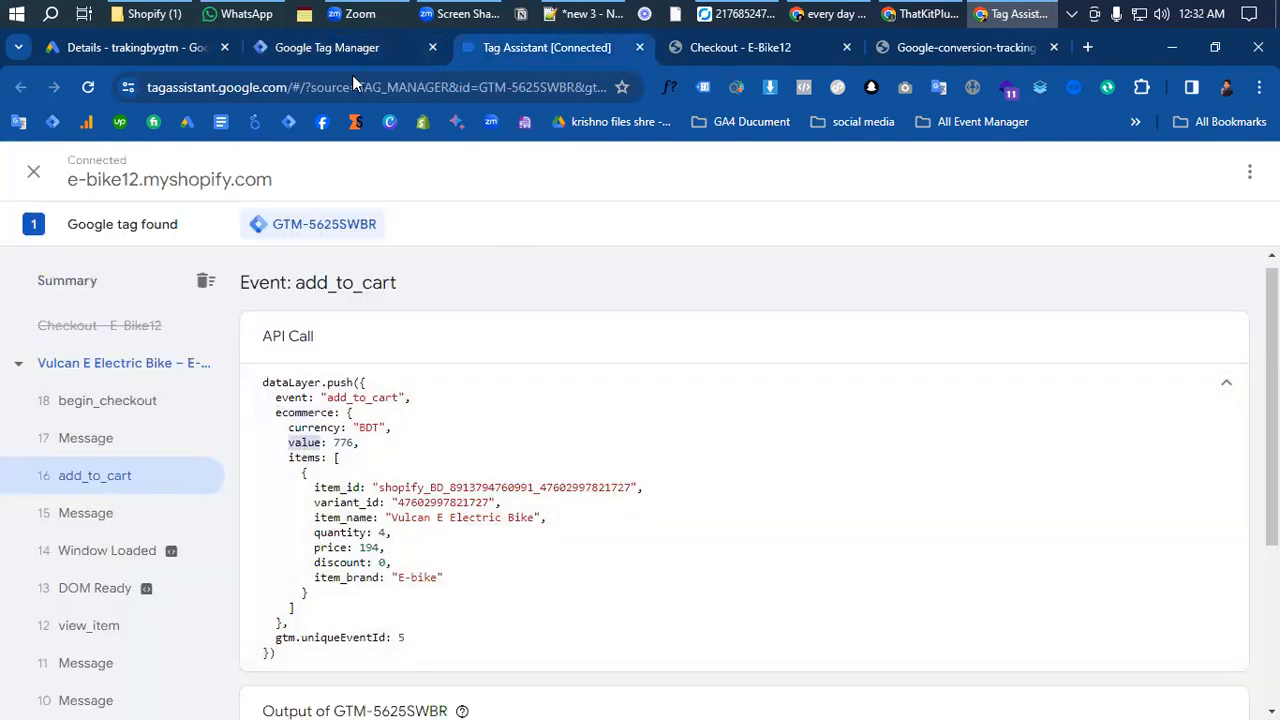
left_click(340, 47)
key("ctrl+v")
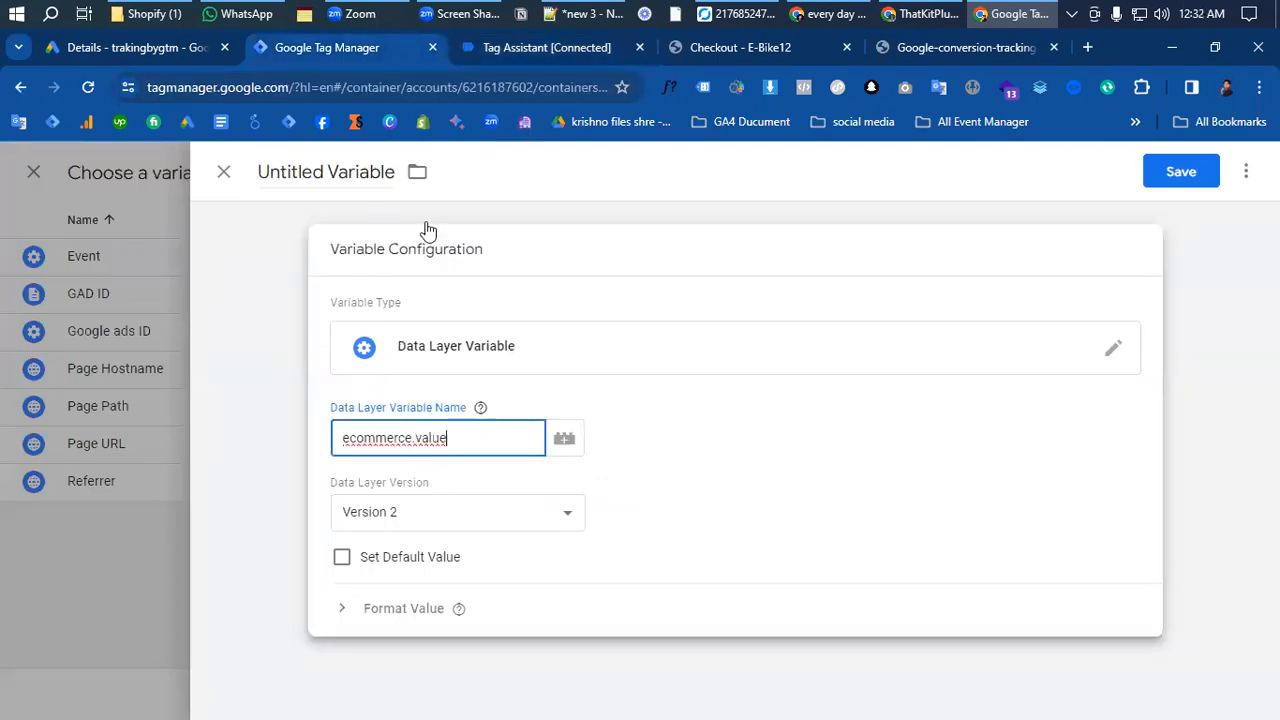
- Name the variable dlv-google ads value and save it as the tag's Conversion Value
double_click(375, 172)
triple_click(375, 172)
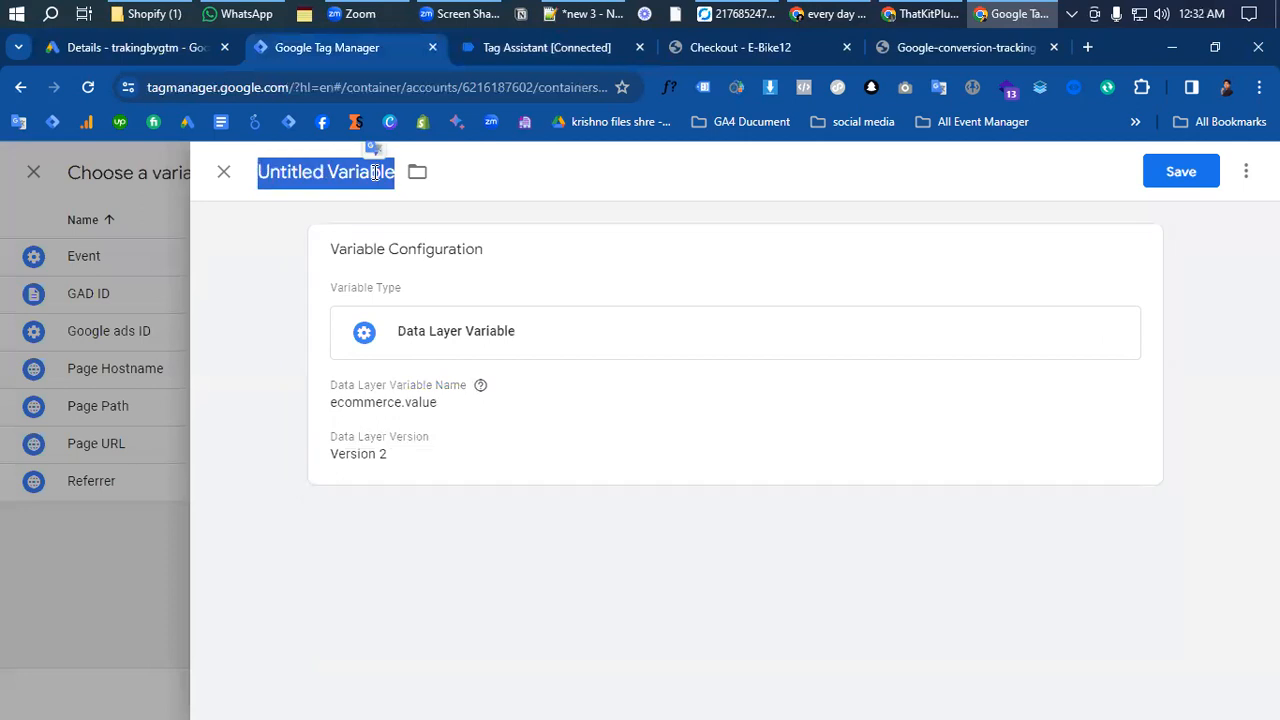
key("BackSpace")
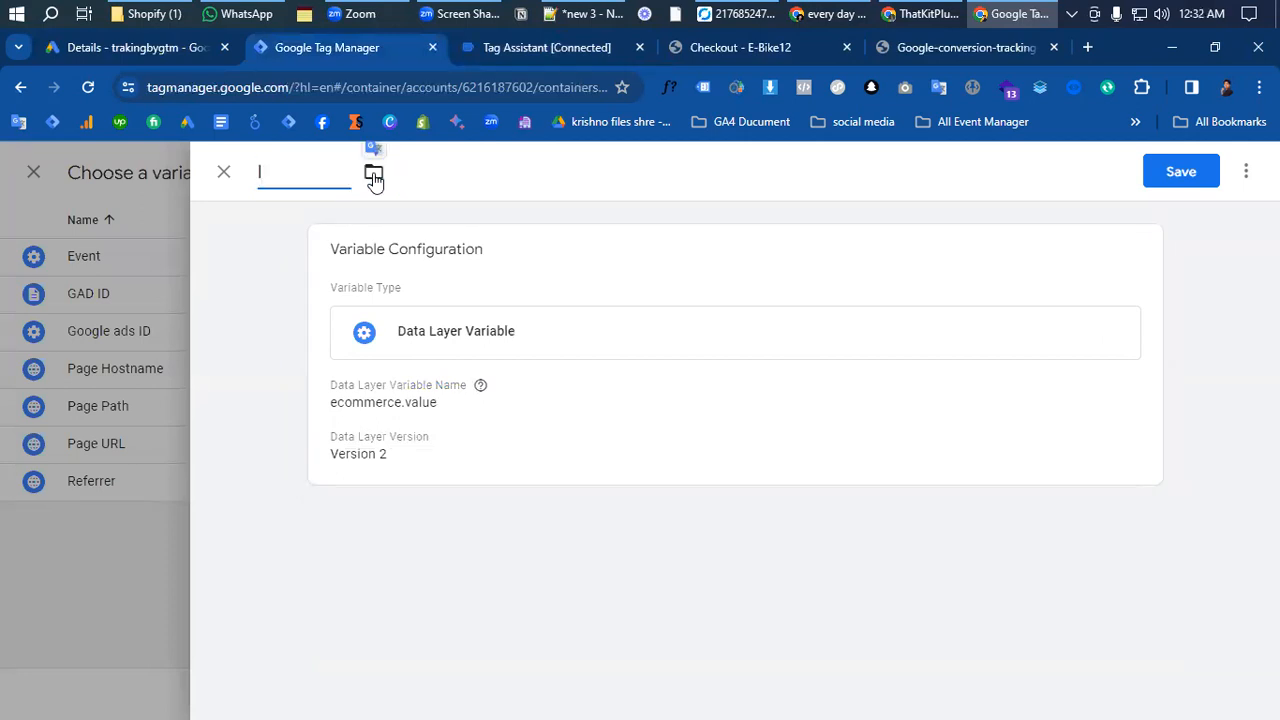
type("dlv")
type("-google ads valu")
key("BackSpace")
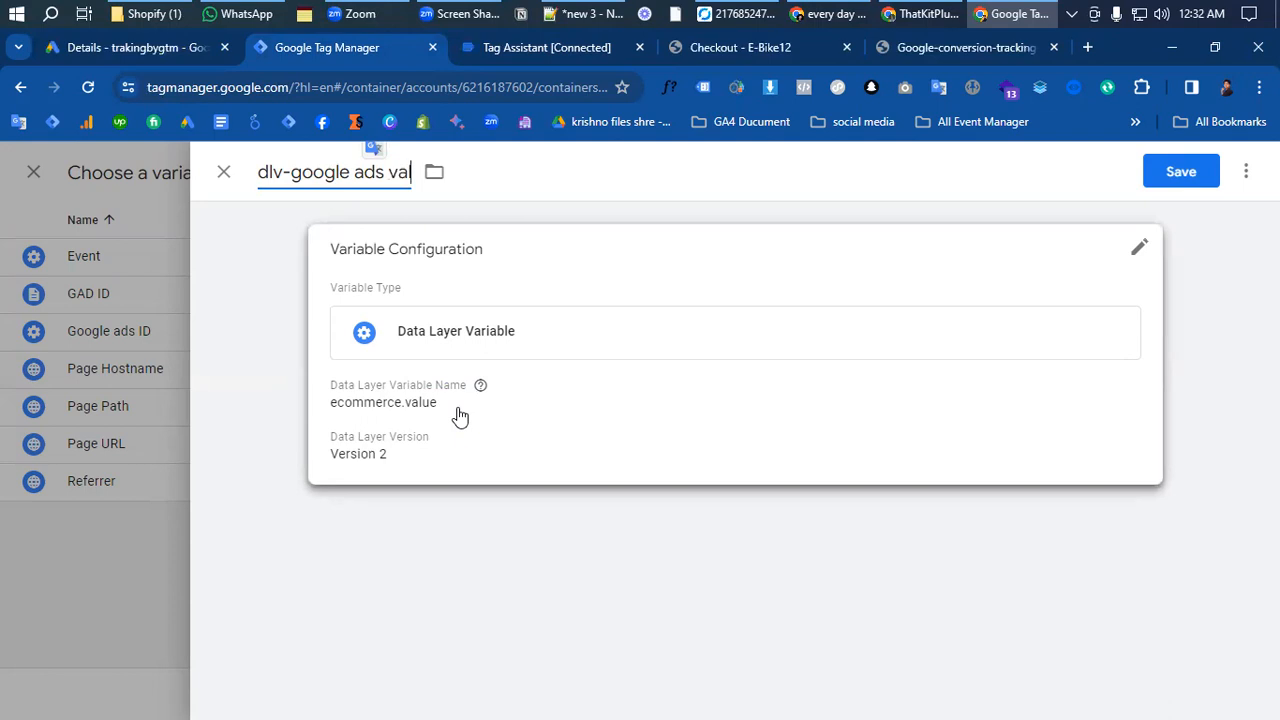
type("ue")
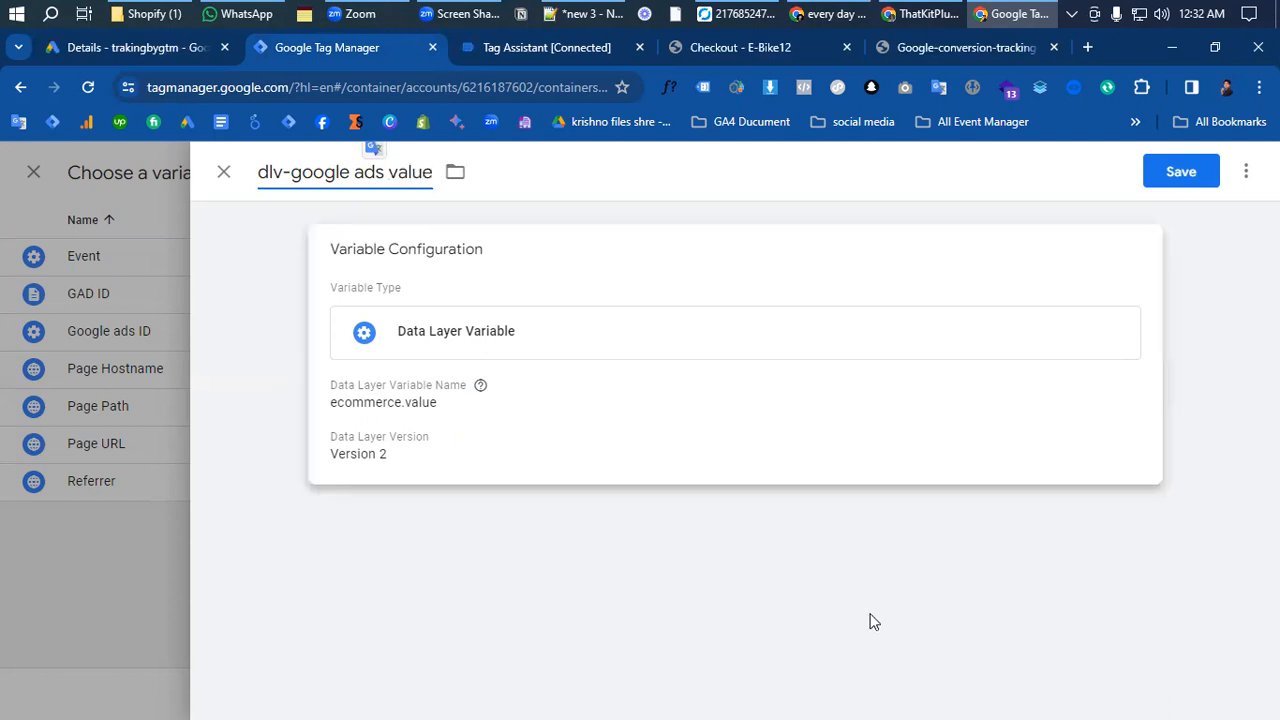
left_click(1168, 171)
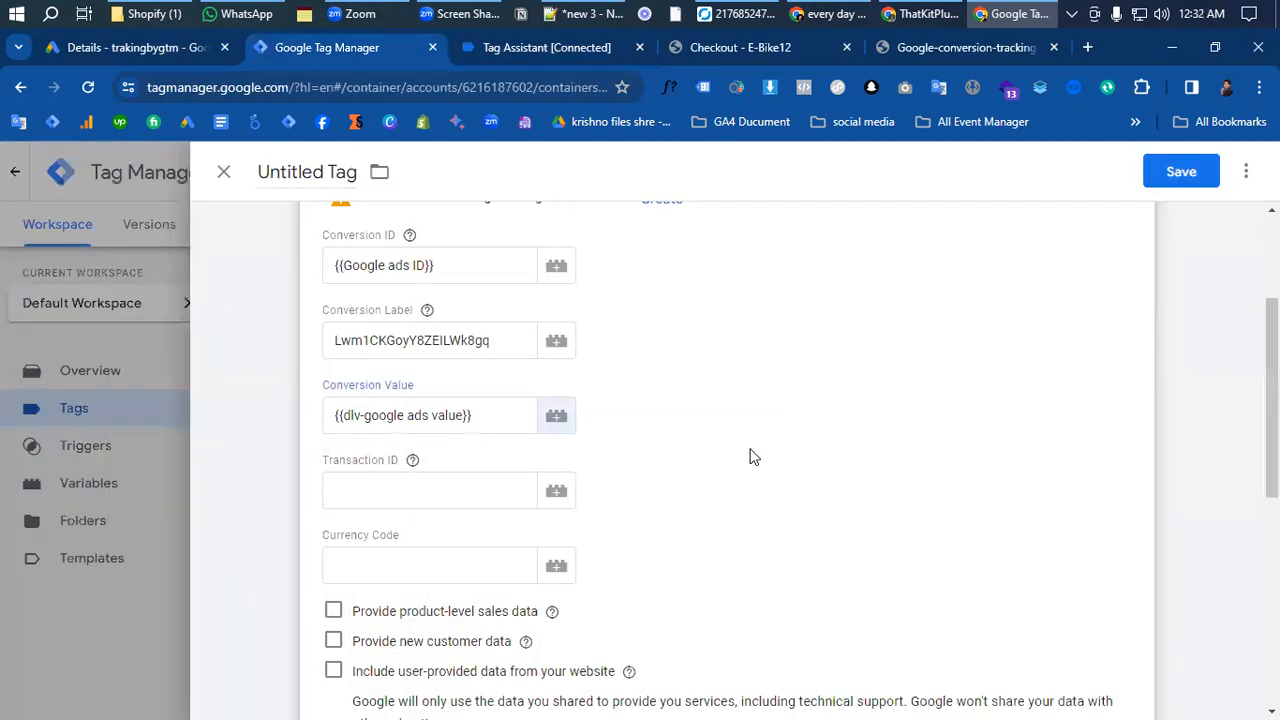
- Copy the currency key from the add_to_cart event data in Tag Assistant
left_click(365, 521)
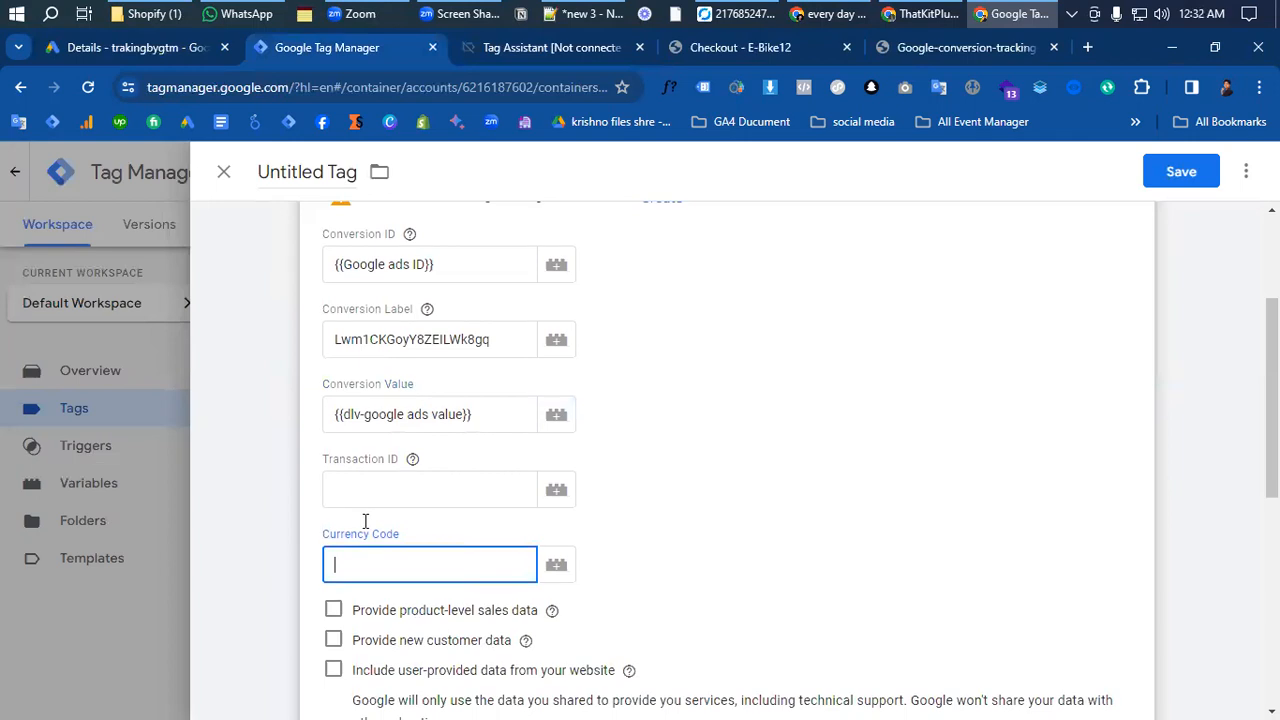
scroll(365, 521, "down", 2)
scroll(868, 319, "up", 2)
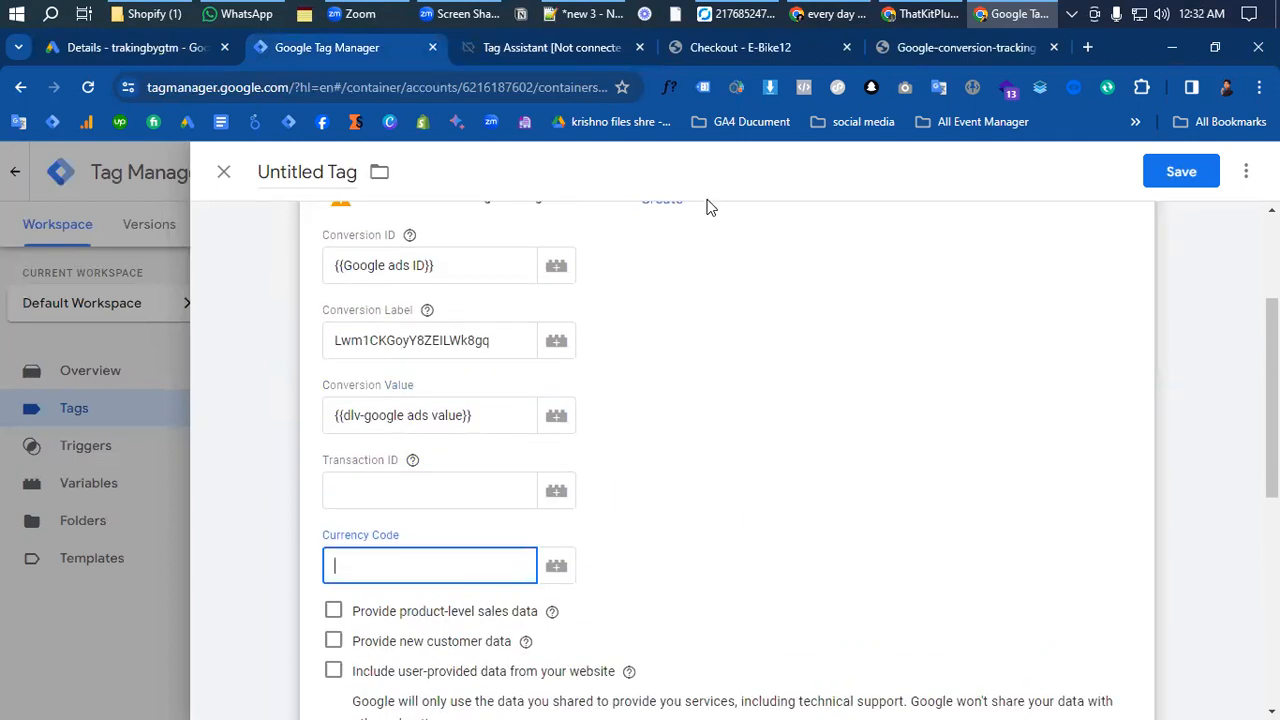
left_click(515, 54)
scroll(350, 510, "down", 2)
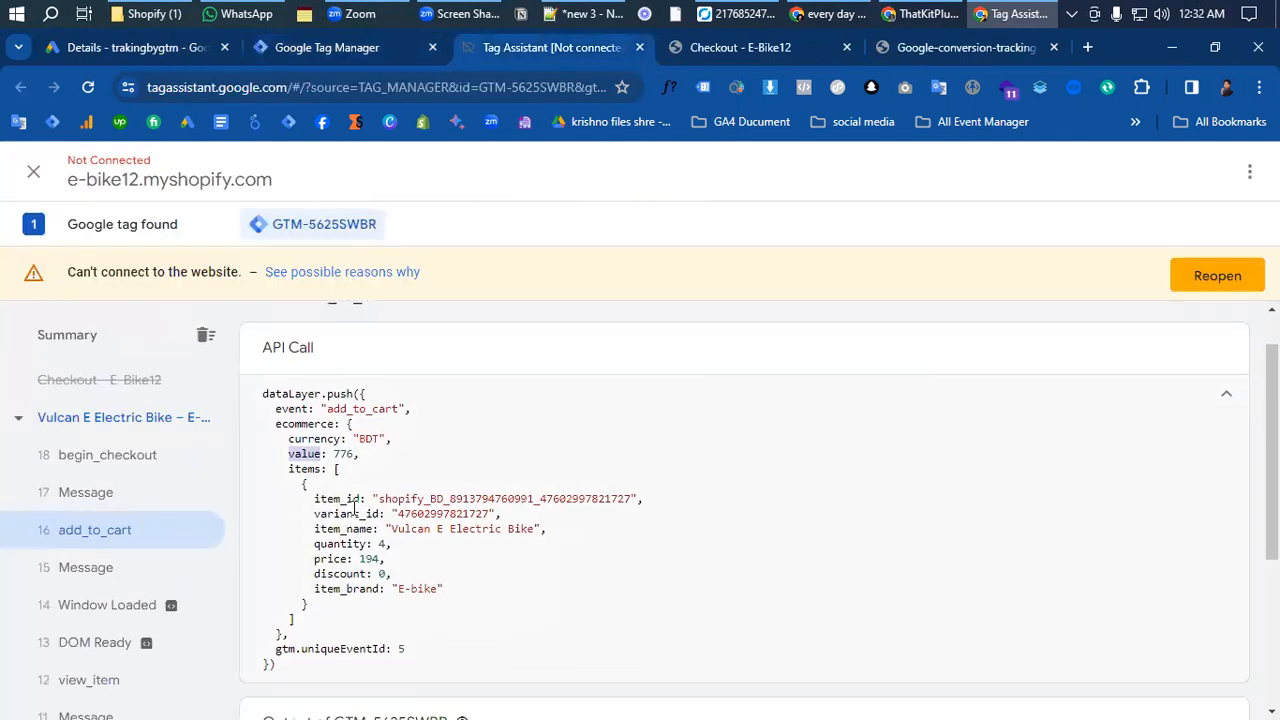
scroll(358, 530, "up", 2)
left_click_drag(353, 482, 377, 481)
double_click(317, 485)
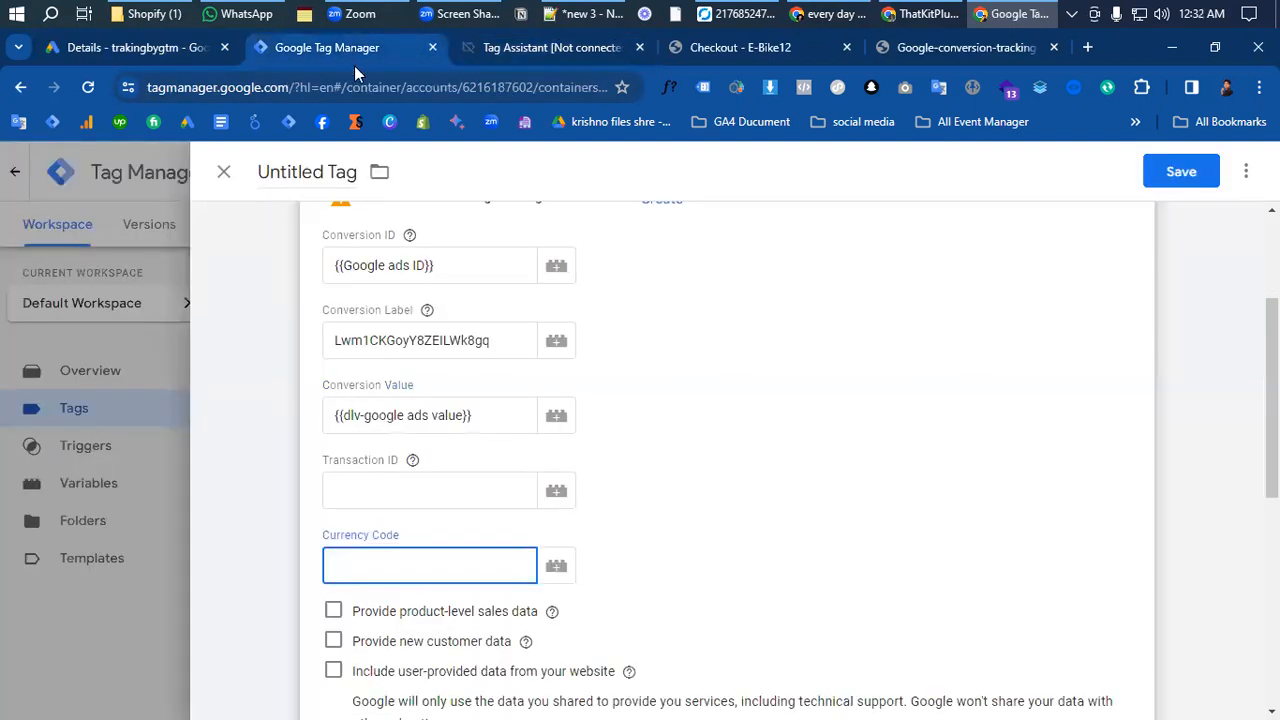
- Return to Google Tag Manager and create another Data Layer Variable for the tag's currency code
left_click(349, 48)
left_click(556, 490)
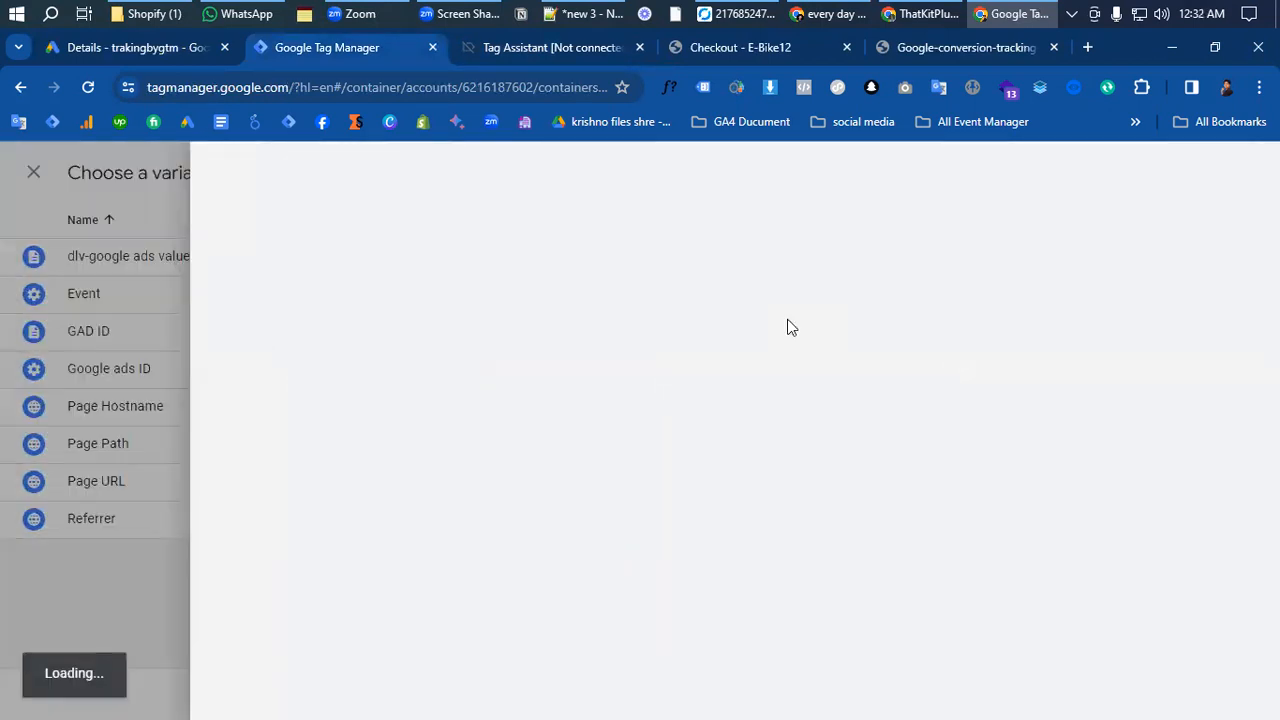
left_click(1246, 171)
left_click(734, 348)
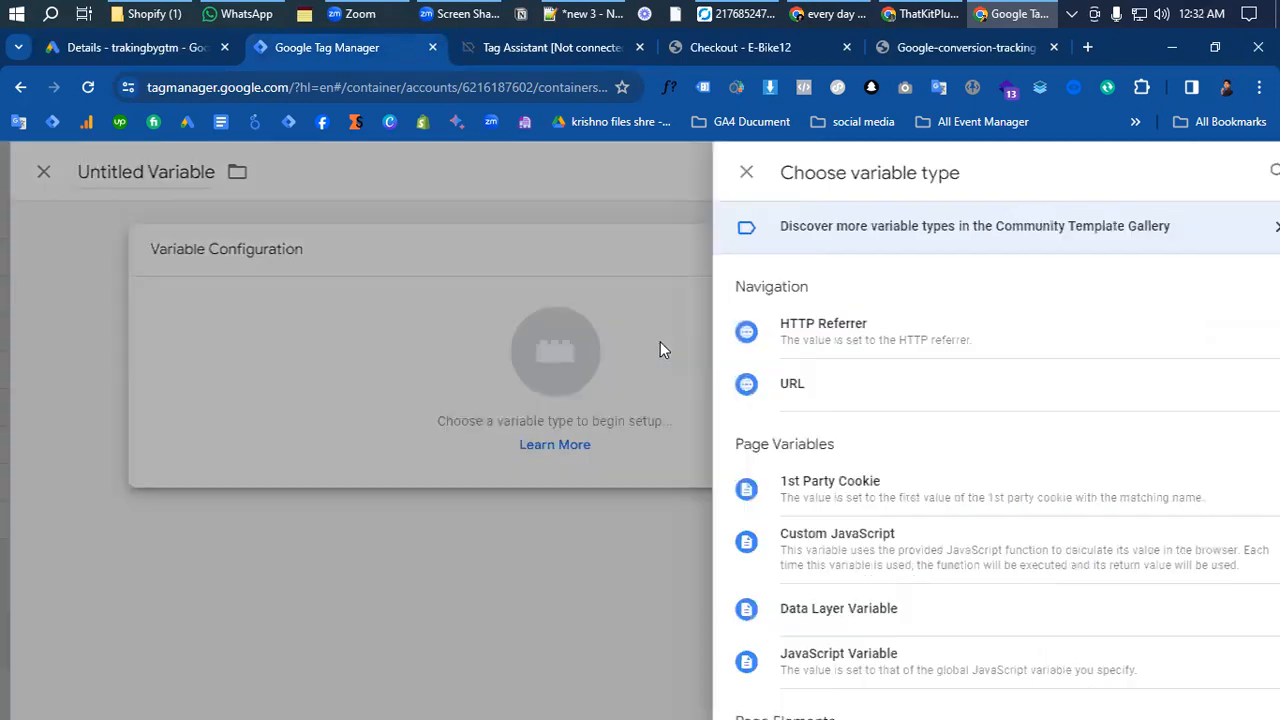
scroll(829, 428, "down", 1)
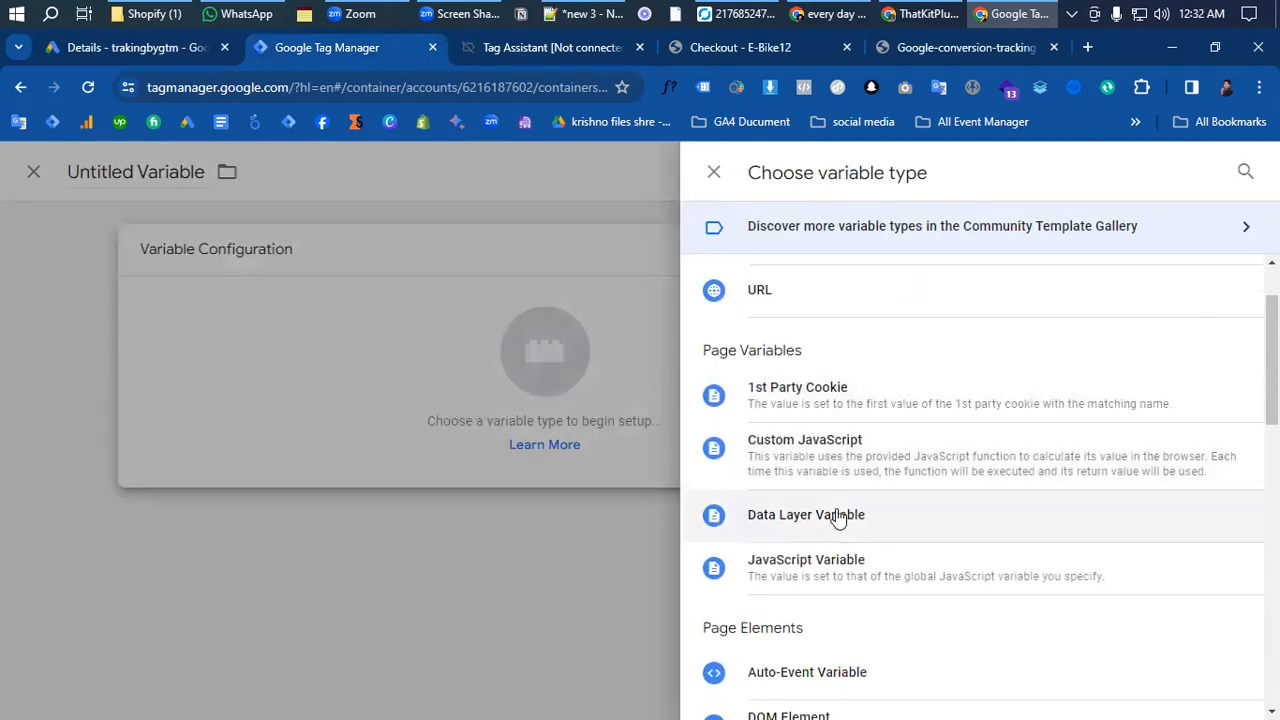
left_click(838, 515)
left_click(376, 443)
- Copy the ecommerce and currency keys from the add_to_cart event in Tag Assistant and set Google Tag Manager's Data Layer Variable Name to ecommerce.currency
left_click(577, 47)
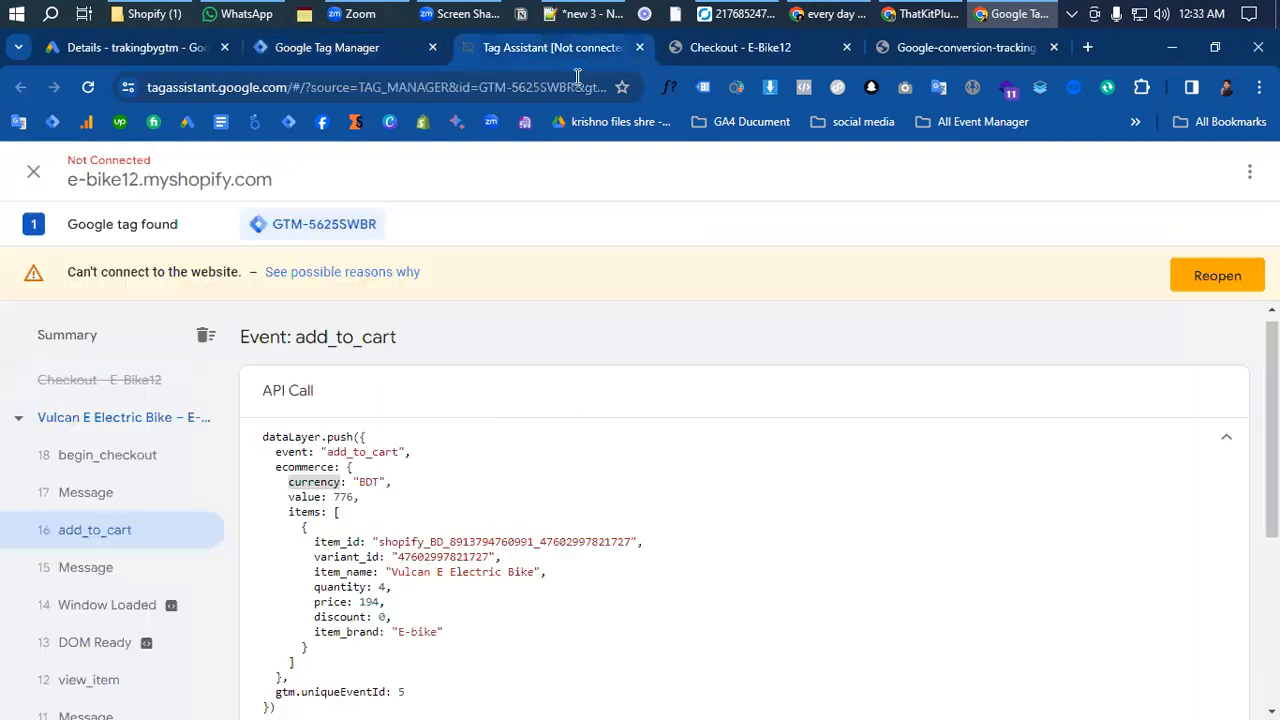
double_click(318, 467)
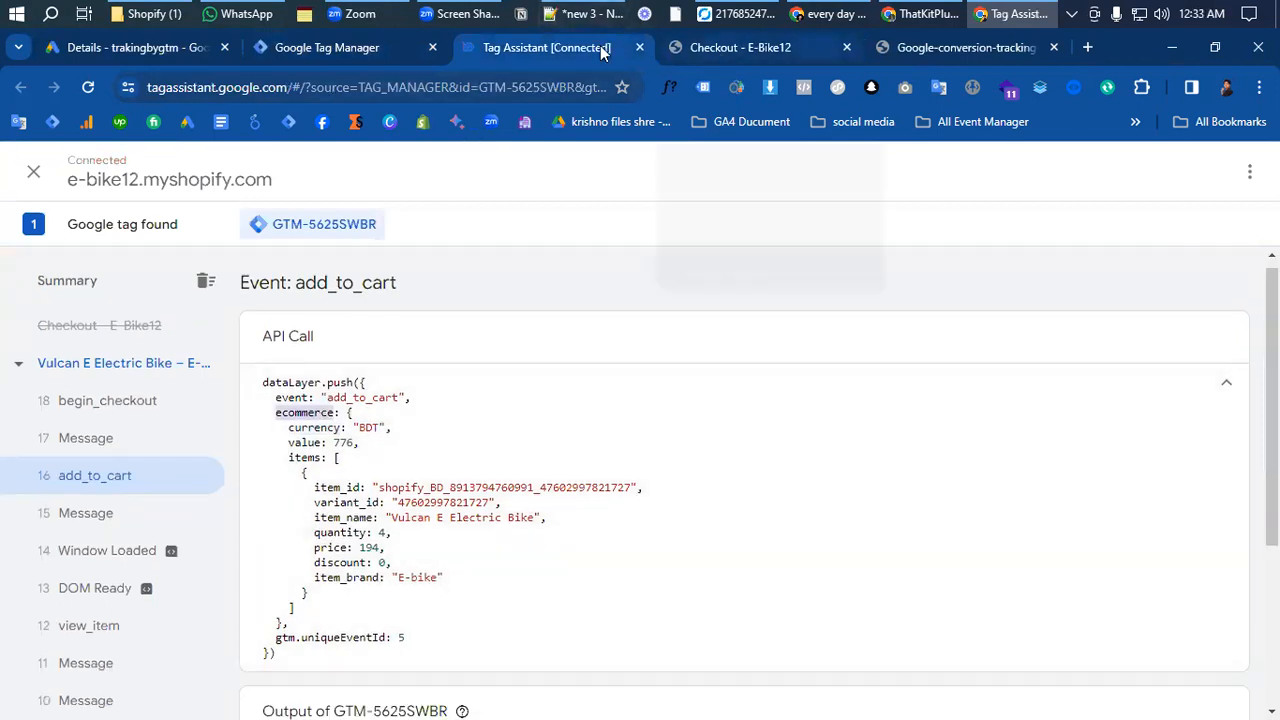
left_click(326, 47)
type("ecommerce")
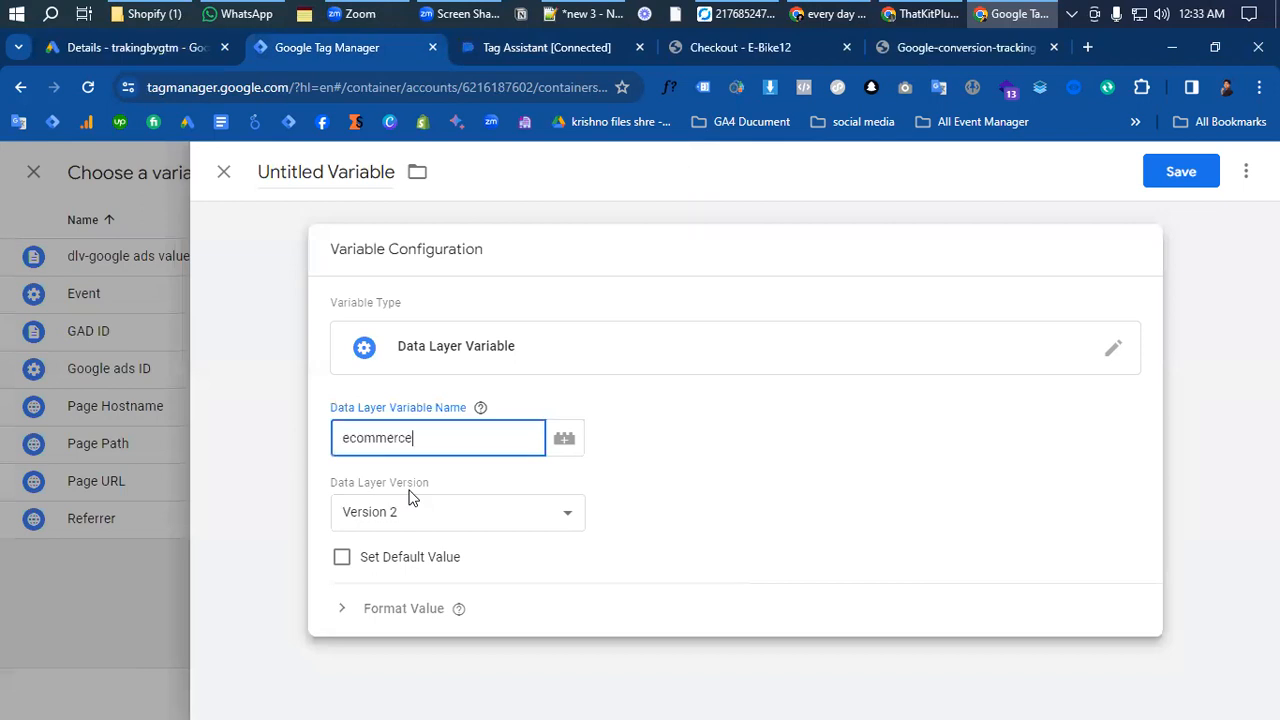
left_click(494, 47)
left_click(305, 449)
double_click(320, 429)
key("ctrl+c")
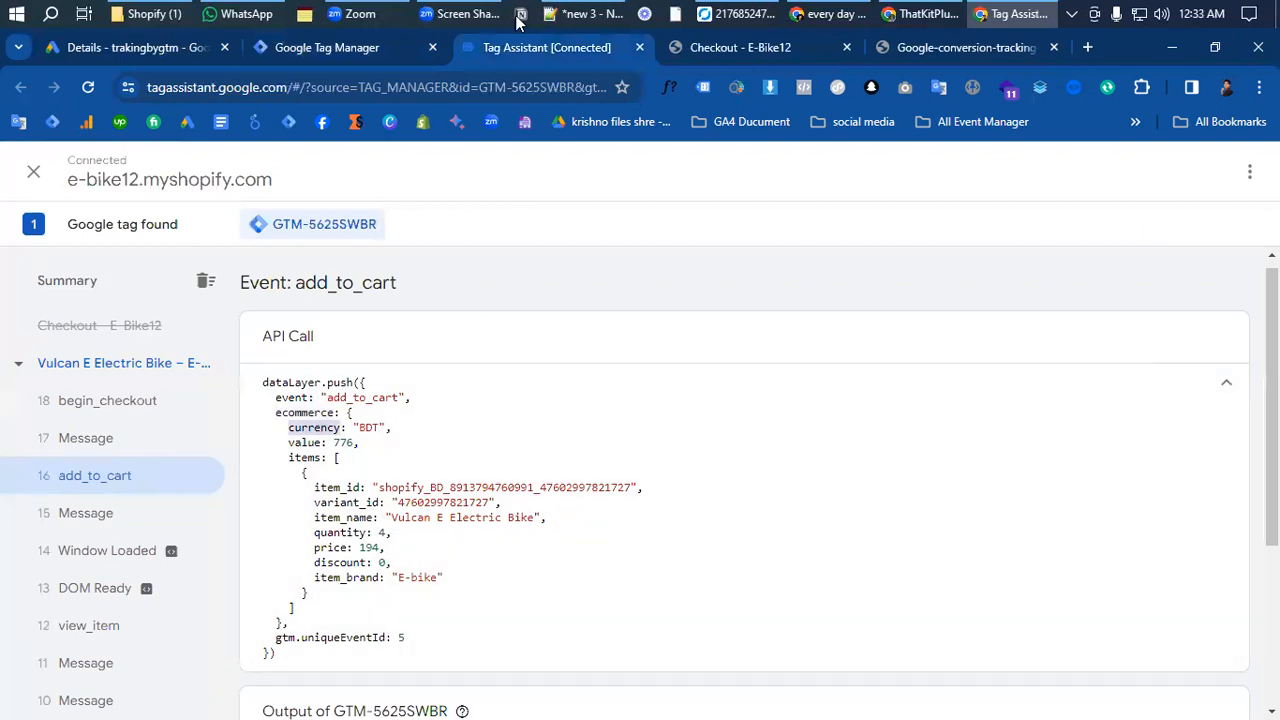
left_click(313, 54)
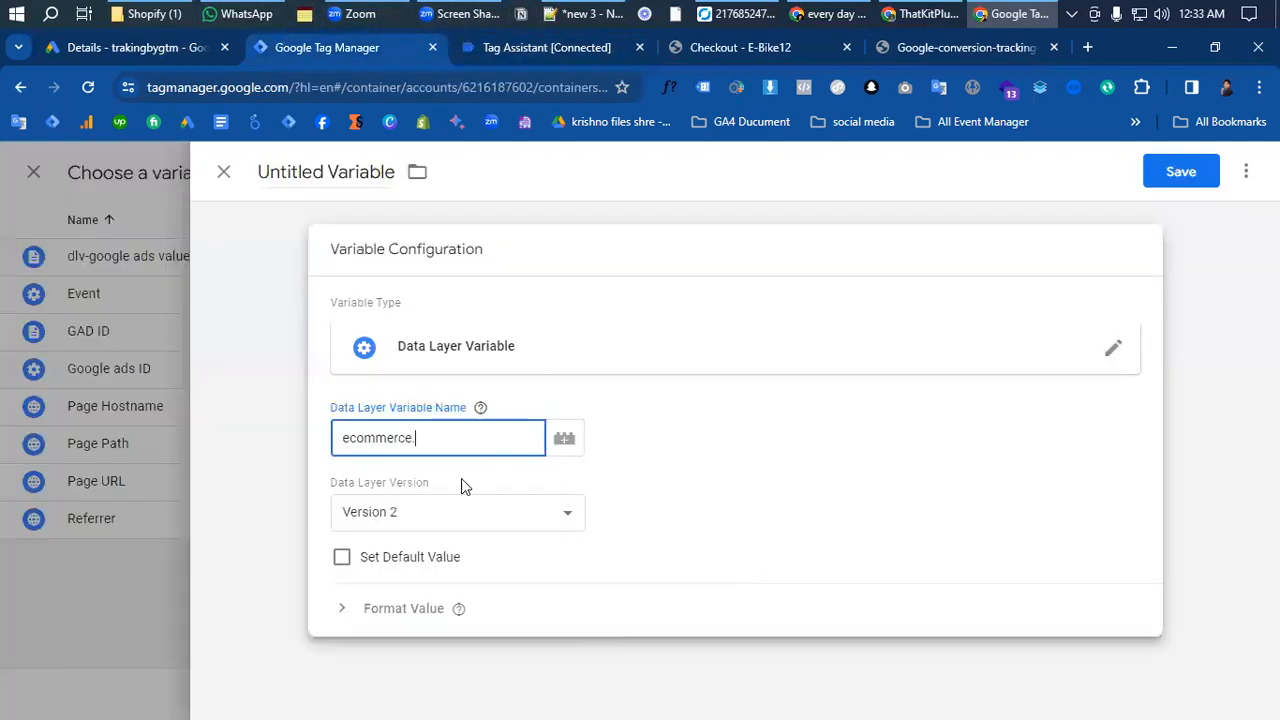
key("ctrl+v")
- Name the variable dlv-google ads currency and save it as the tag's Currency Code
left_click(1180, 175)
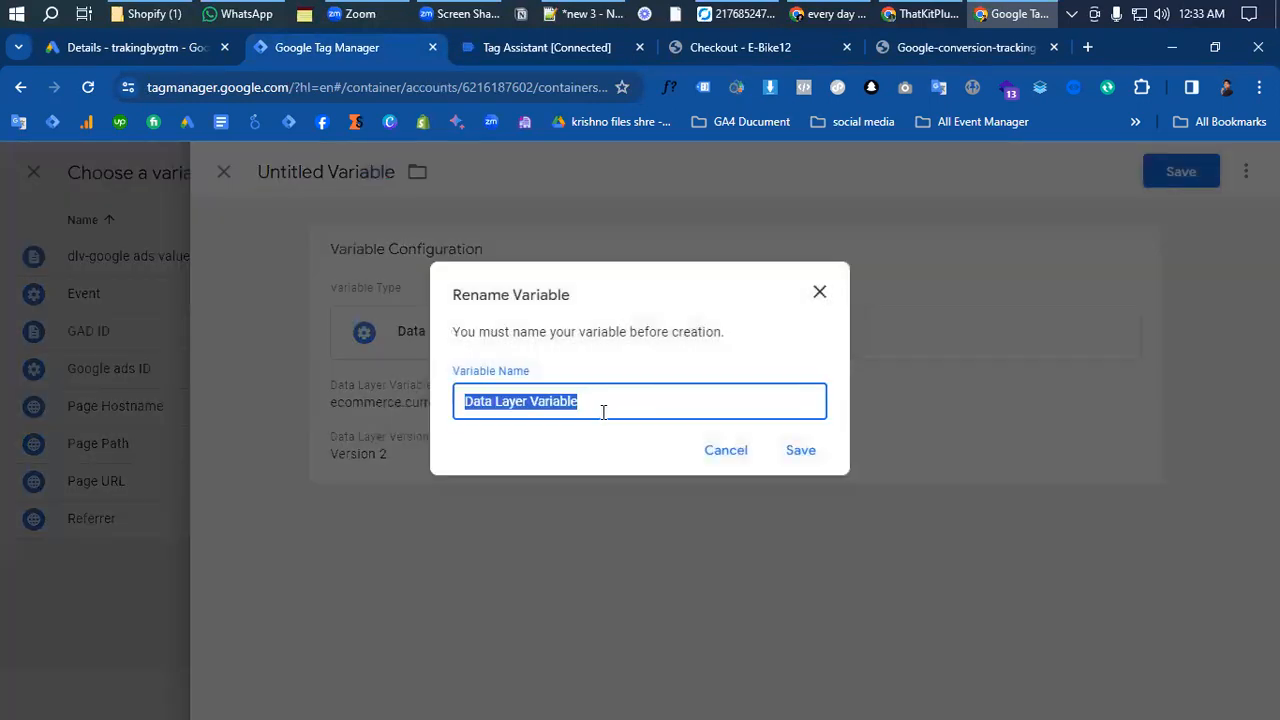
type("d")
key("BackSpace")
type("dlv-")
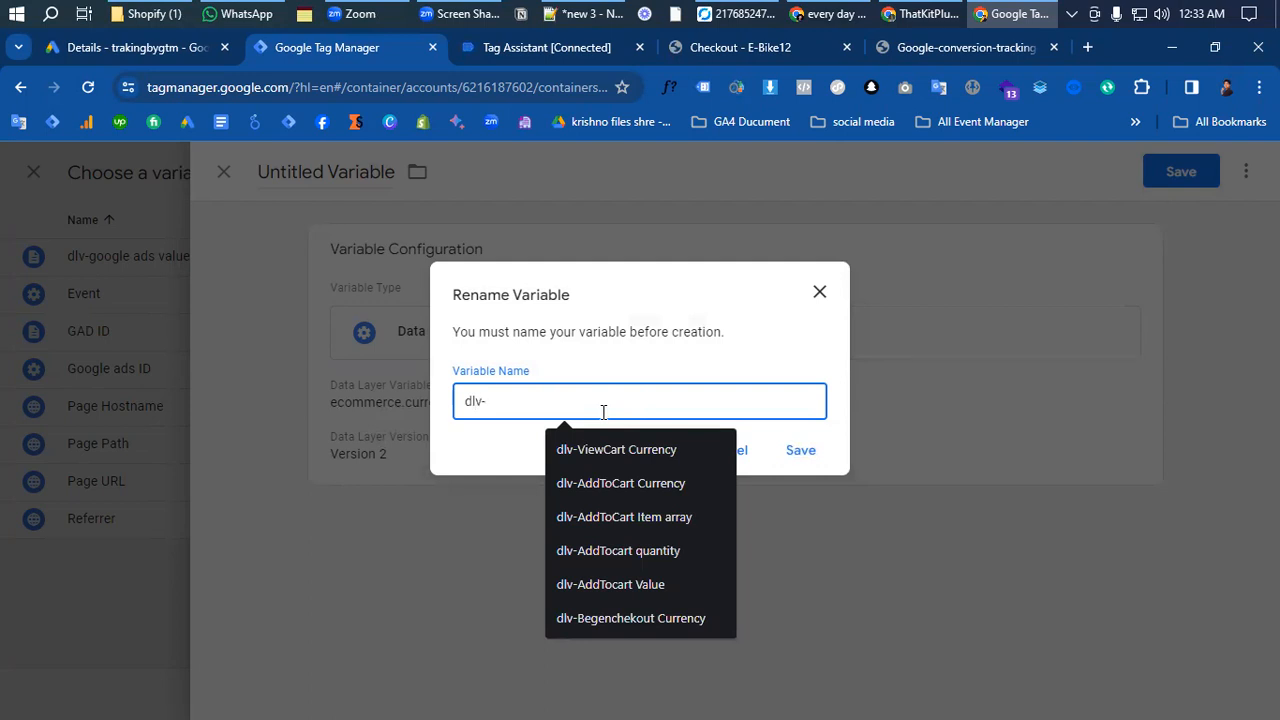
type("google ads currency")
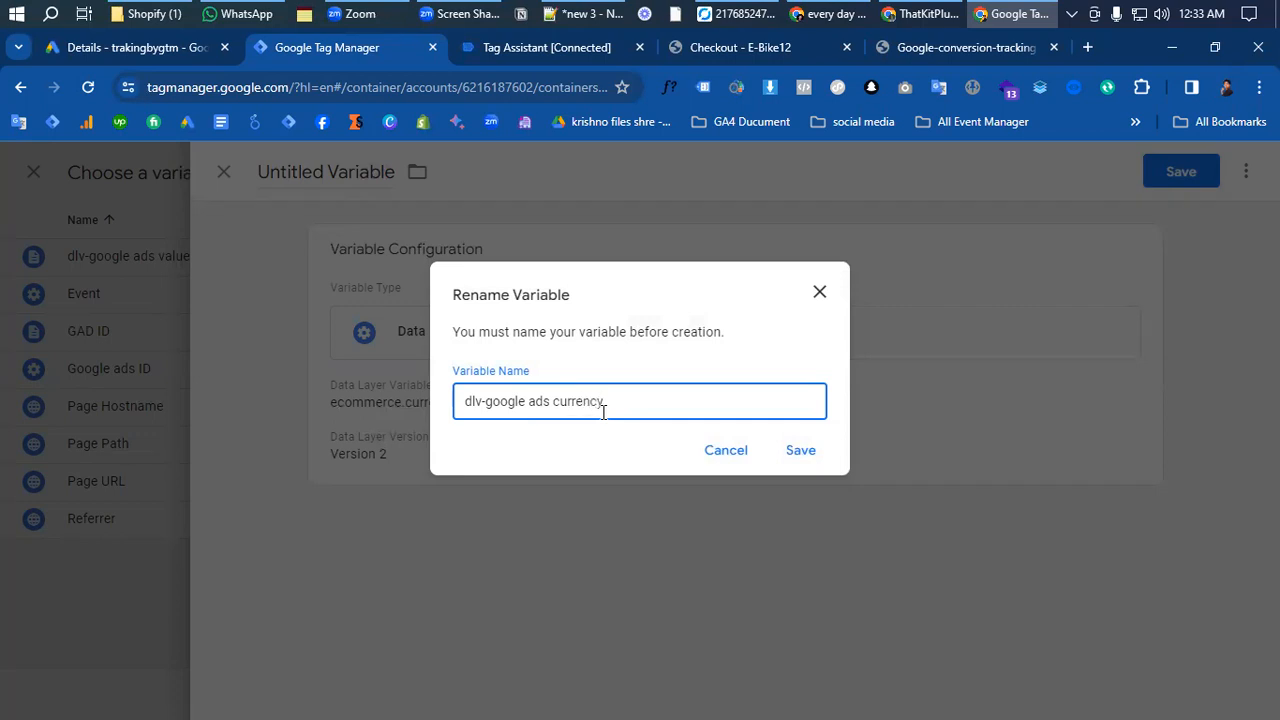
left_click(802, 452)
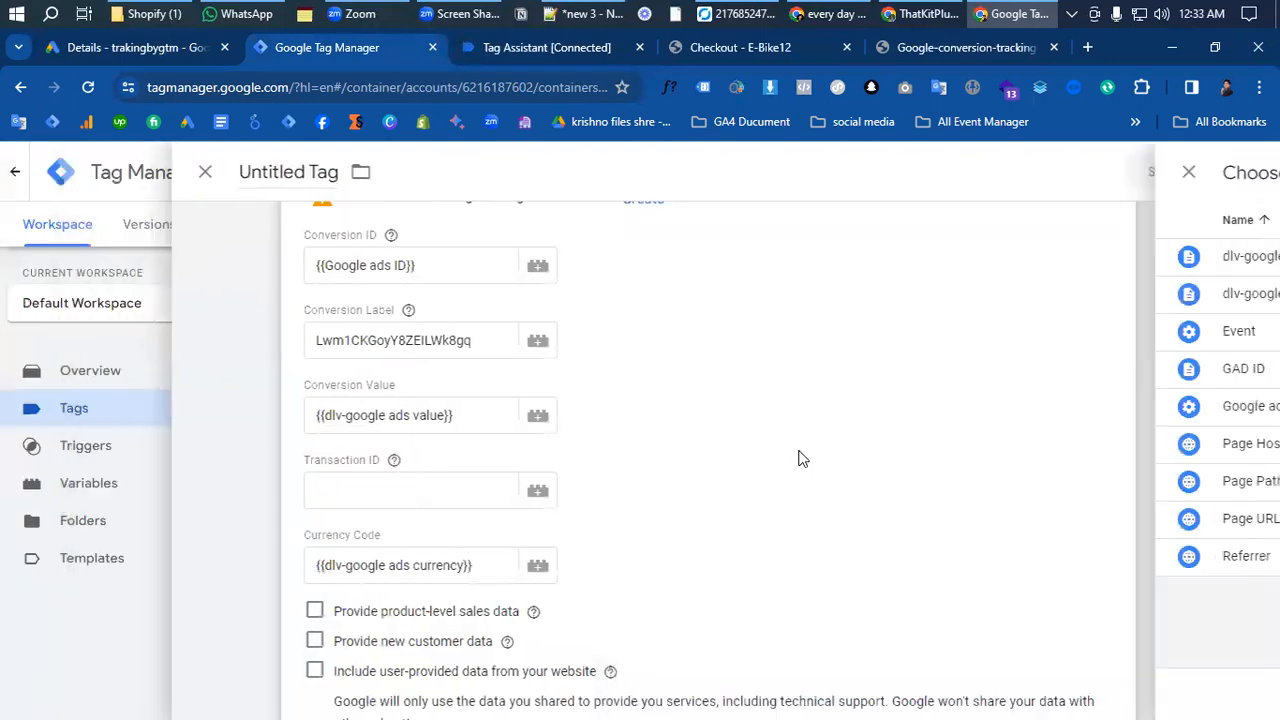
- Create a new trigger of type Custom Event for the conversion tag
left_click(420, 491)
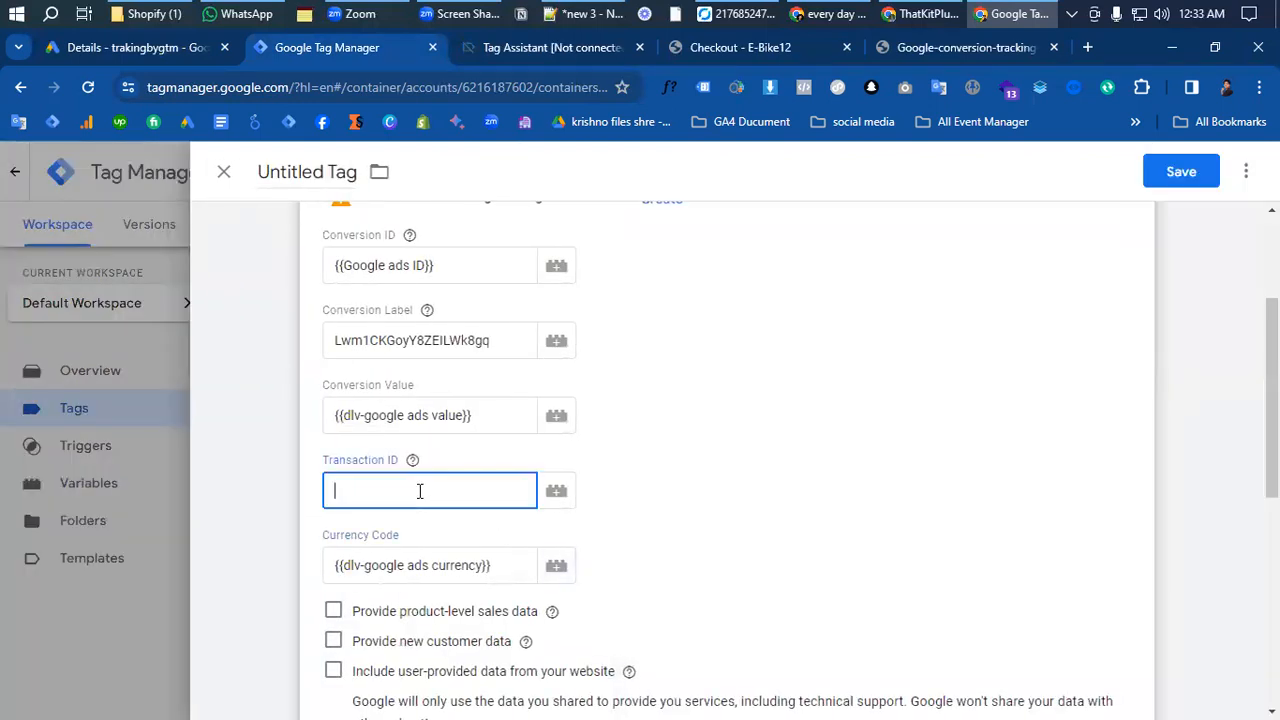
scroll(427, 511, "down", 2)
scroll(427, 511, "down", 1)
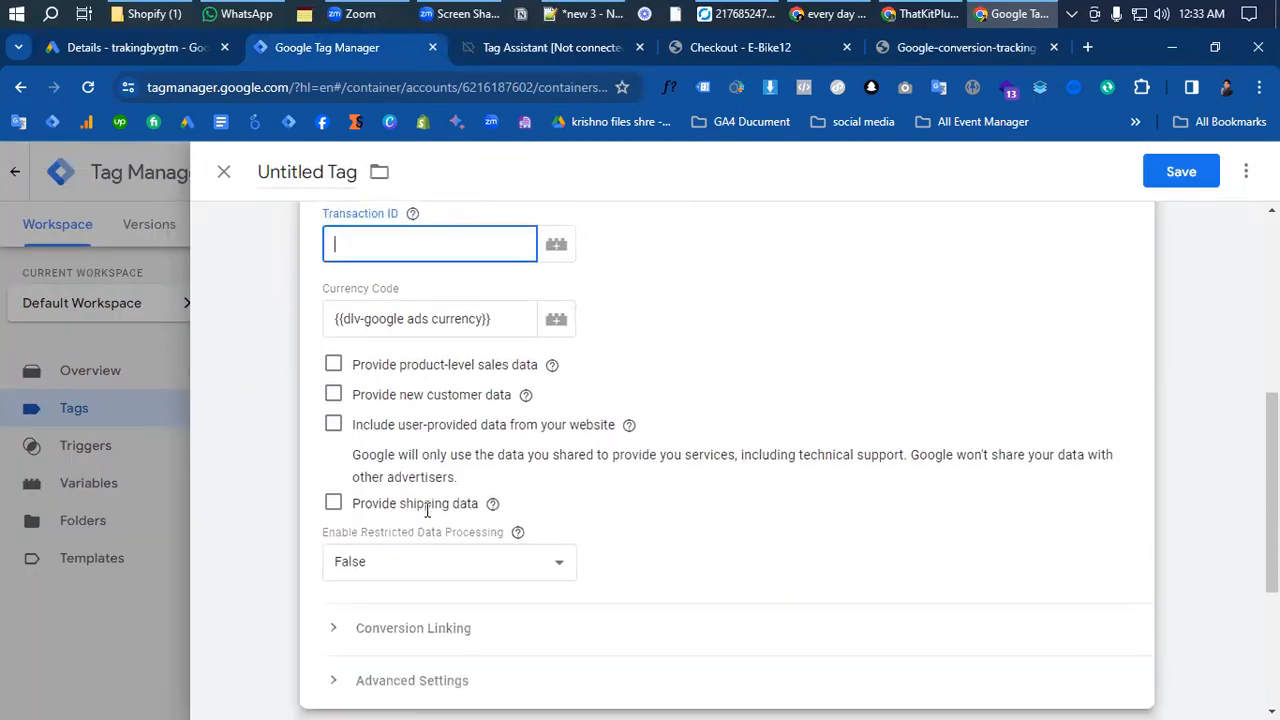
scroll(427, 511, "down", 3)
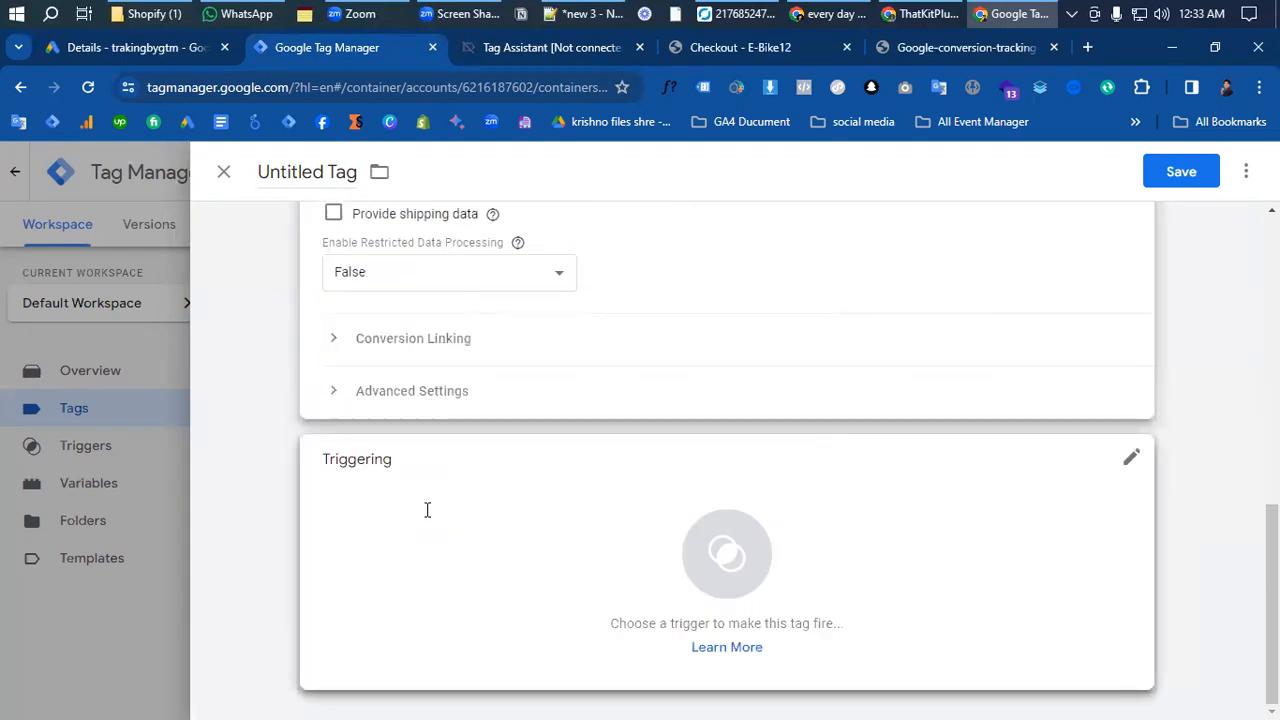
left_click(427, 510)
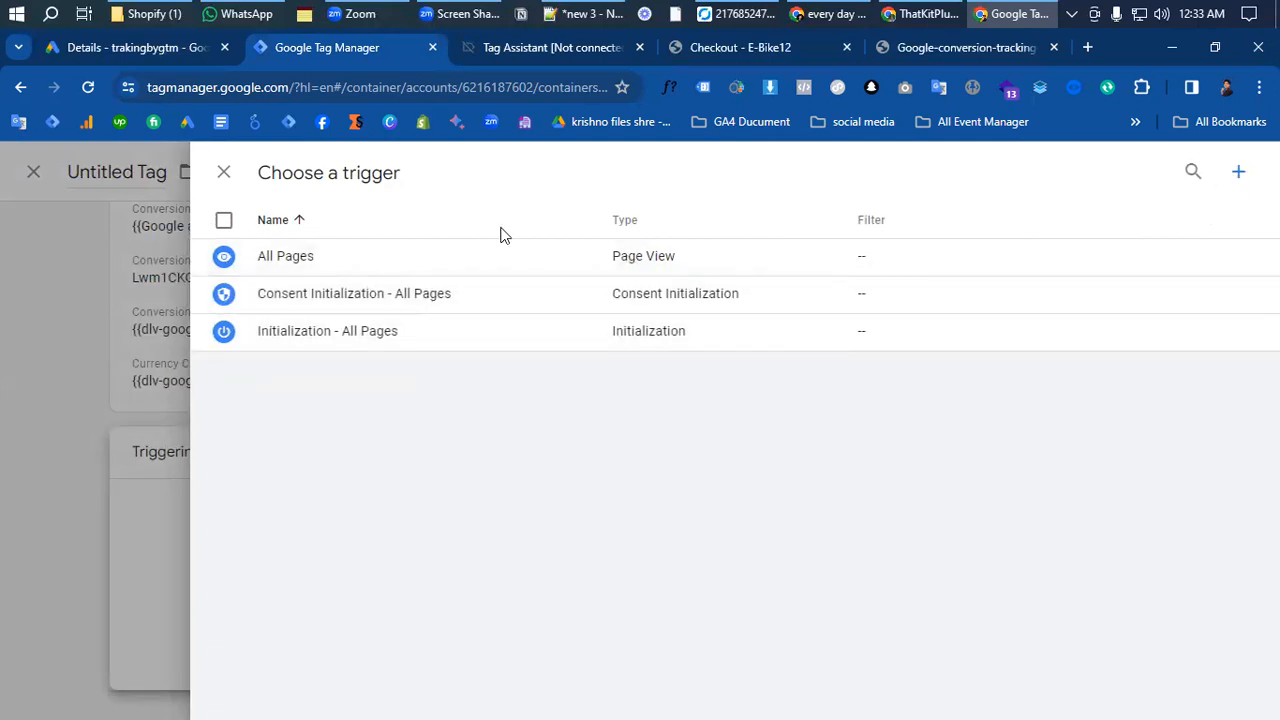
left_click(1238, 172)
left_click(814, 346)
scroll(957, 380, "down", 3)
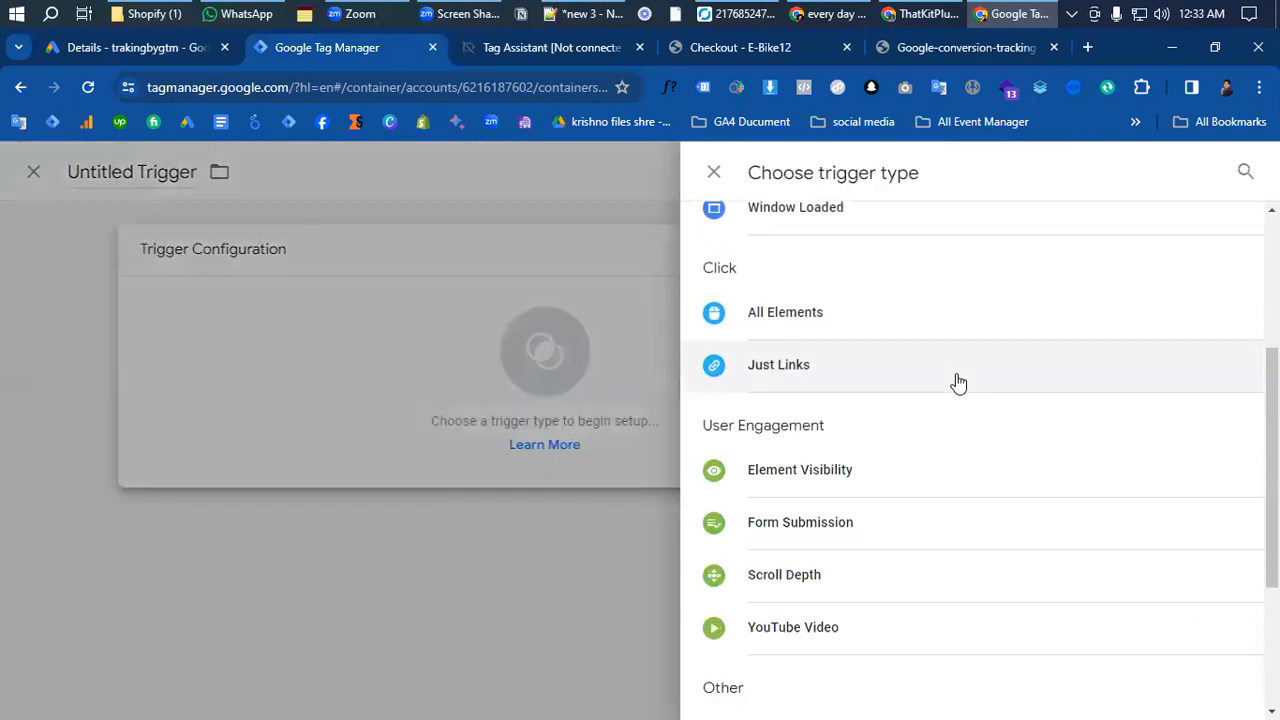
scroll(826, 478, "down", 3)
left_click(772, 484)
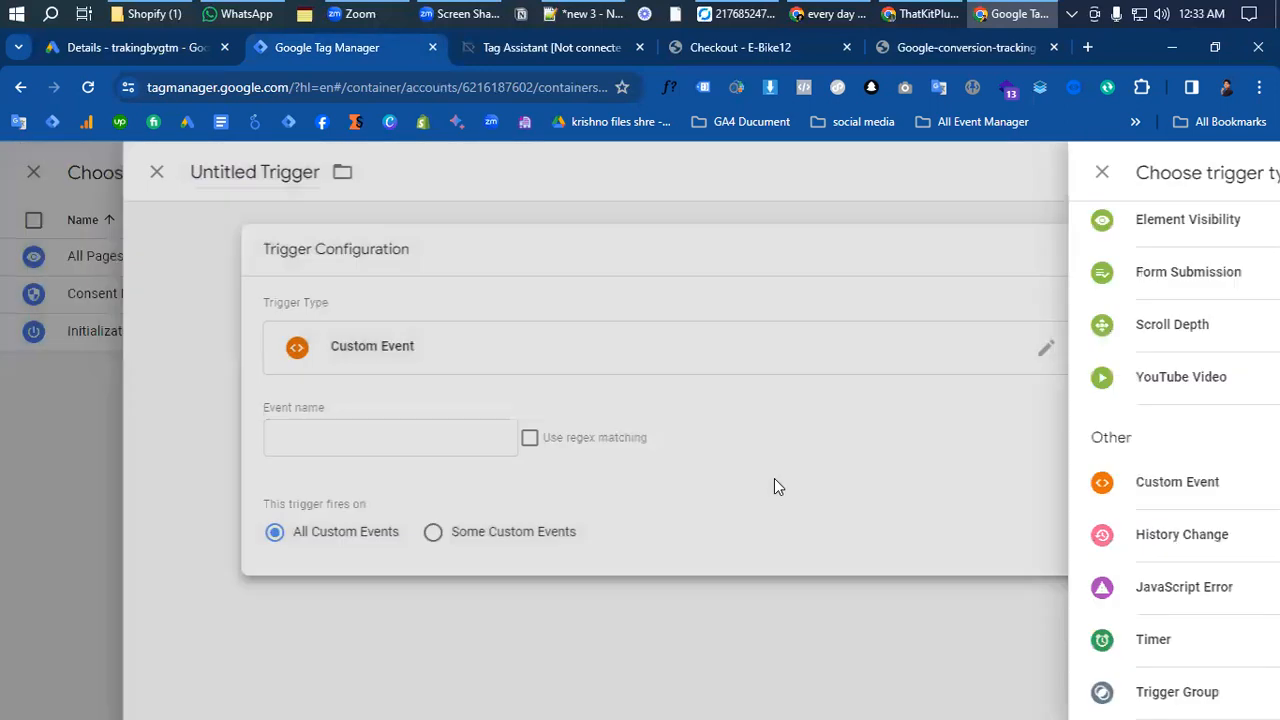
- Set the custom event trigger's event name to begin_checkout
left_click(342, 431)
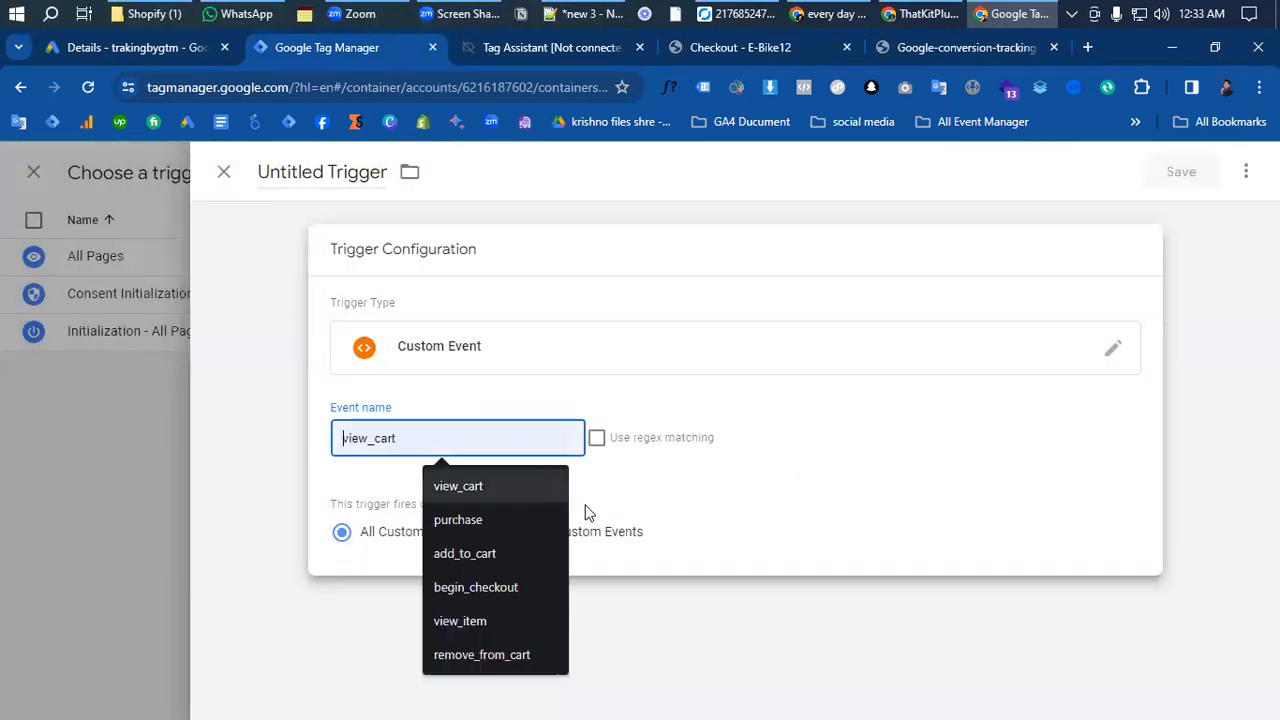
left_click(476, 588)
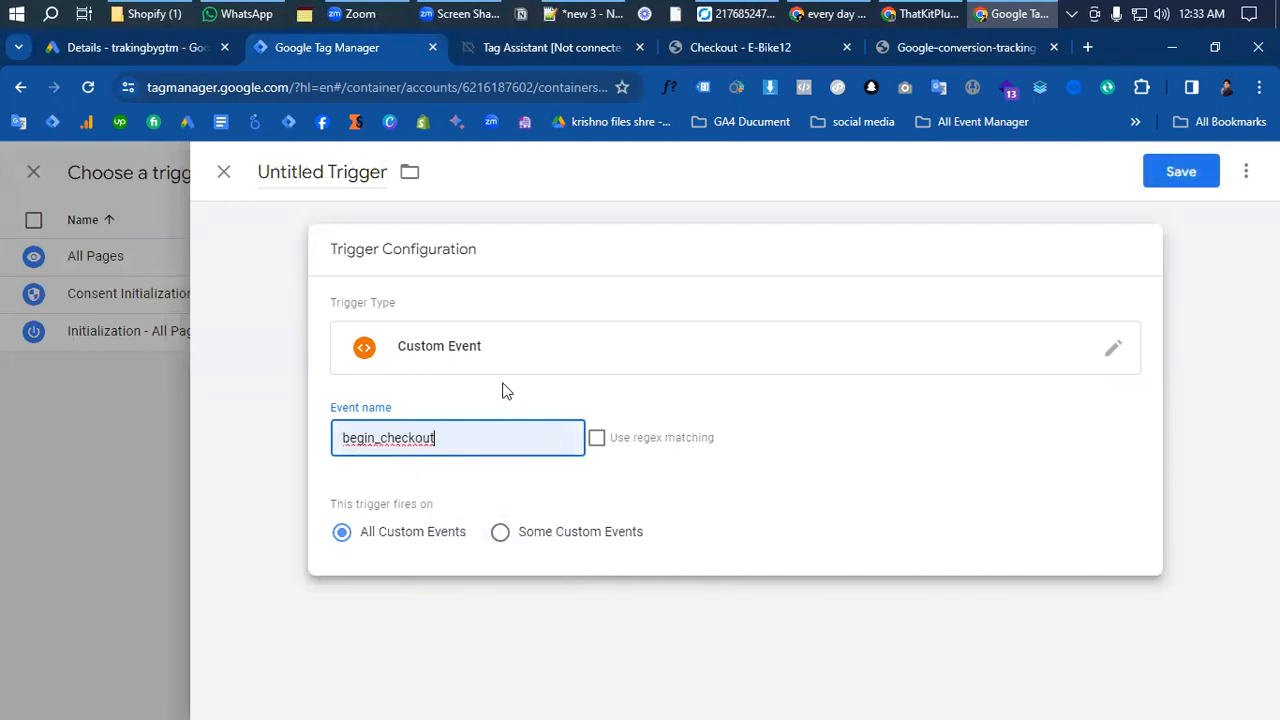
left_click_drag(465, 446, 277, 440)
left_click(293, 452)
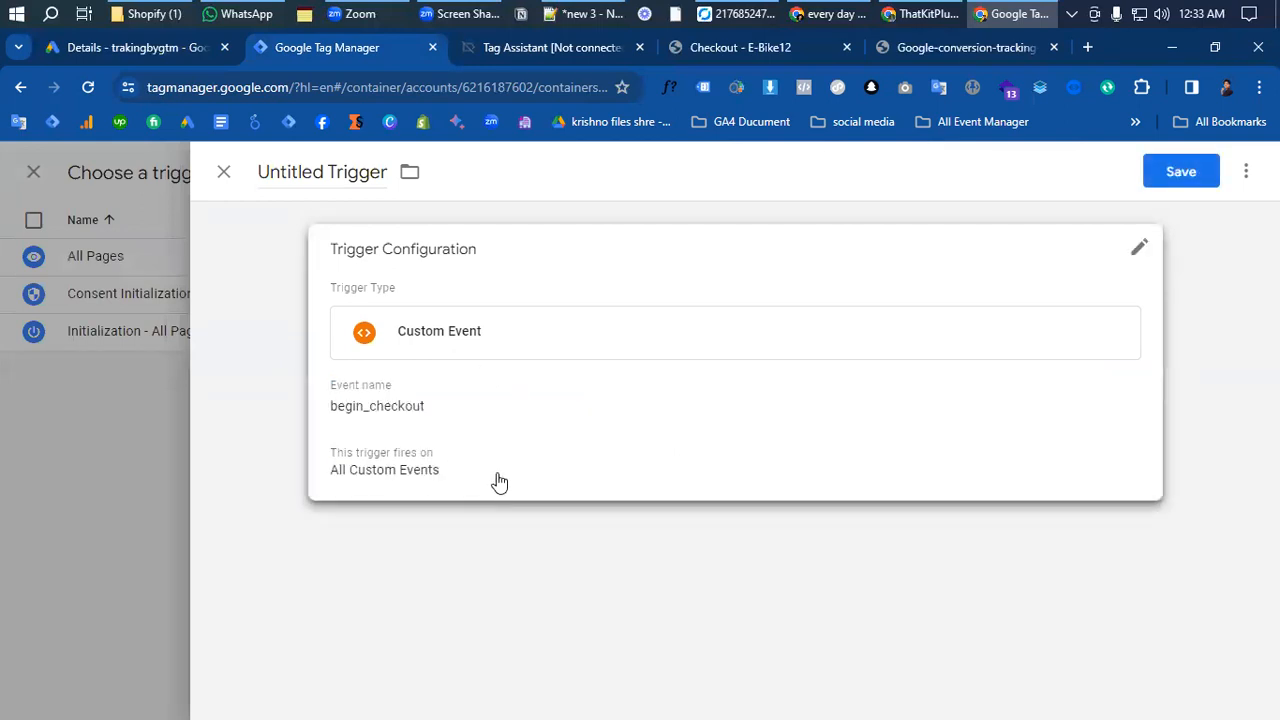
left_click(445, 437)
left_click_drag(445, 437, 300, 437)
left_click(300, 437)
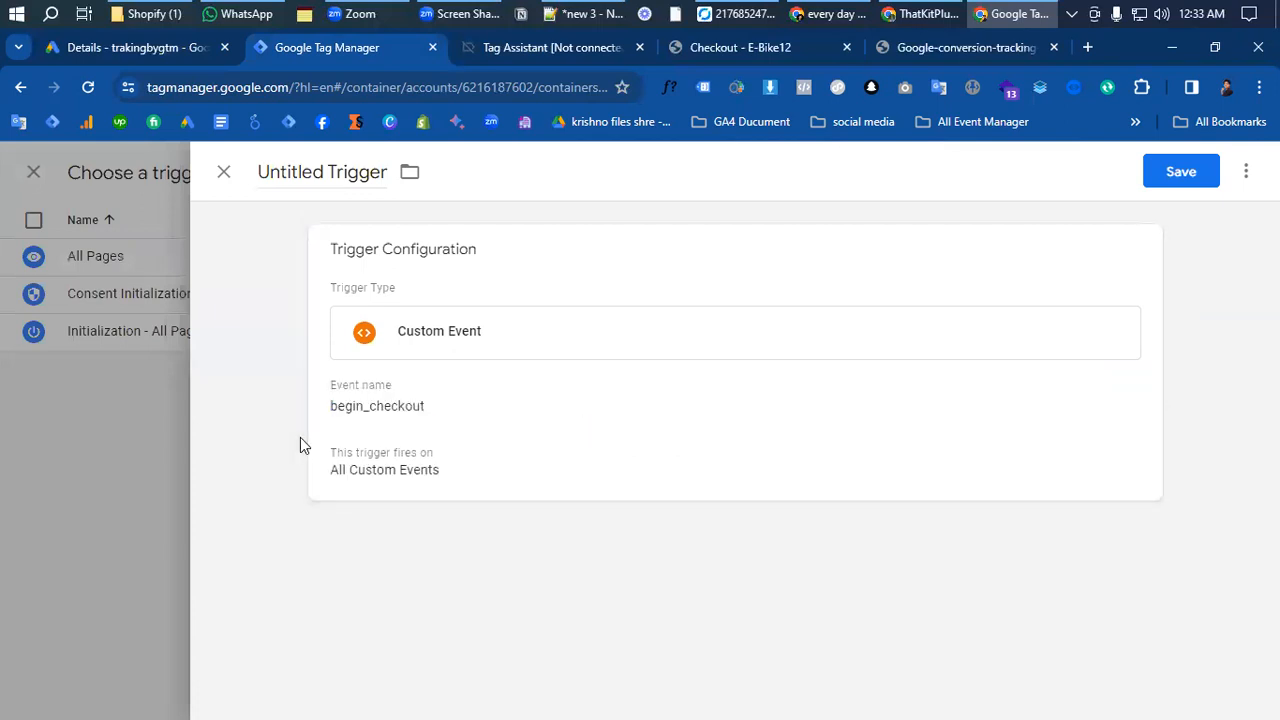
left_click(460, 416)
left_click_drag(461, 434, 402, 420)
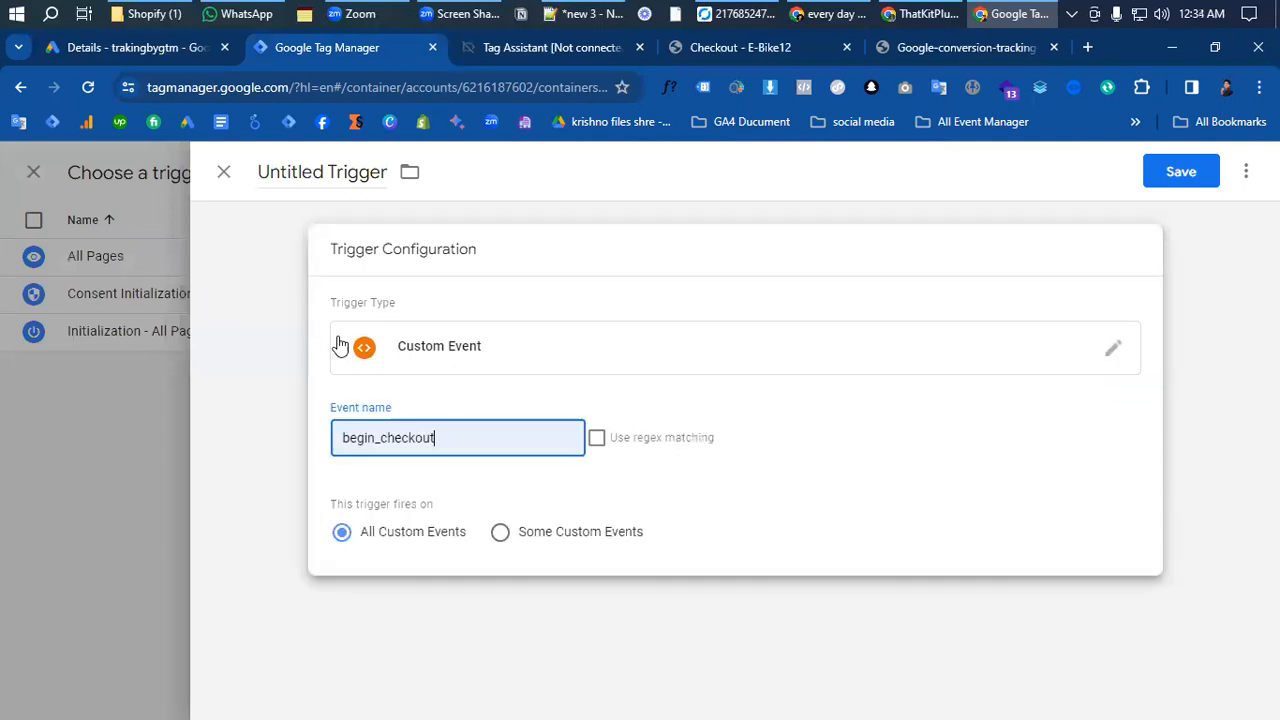
- Switch to Google Ads and check the conversion actions listed under the Purchase and Add to cart goals
left_click(124, 40)
scroll(534, 510, "up", 7)
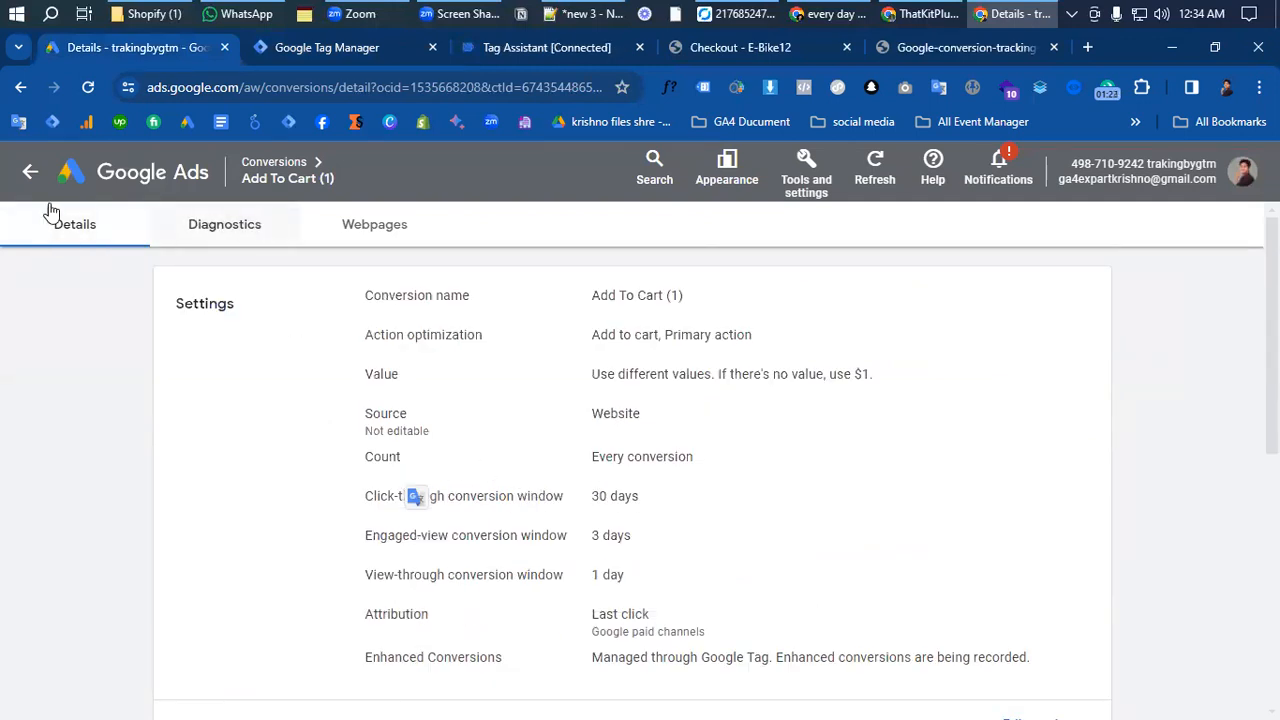
left_click(20, 89)
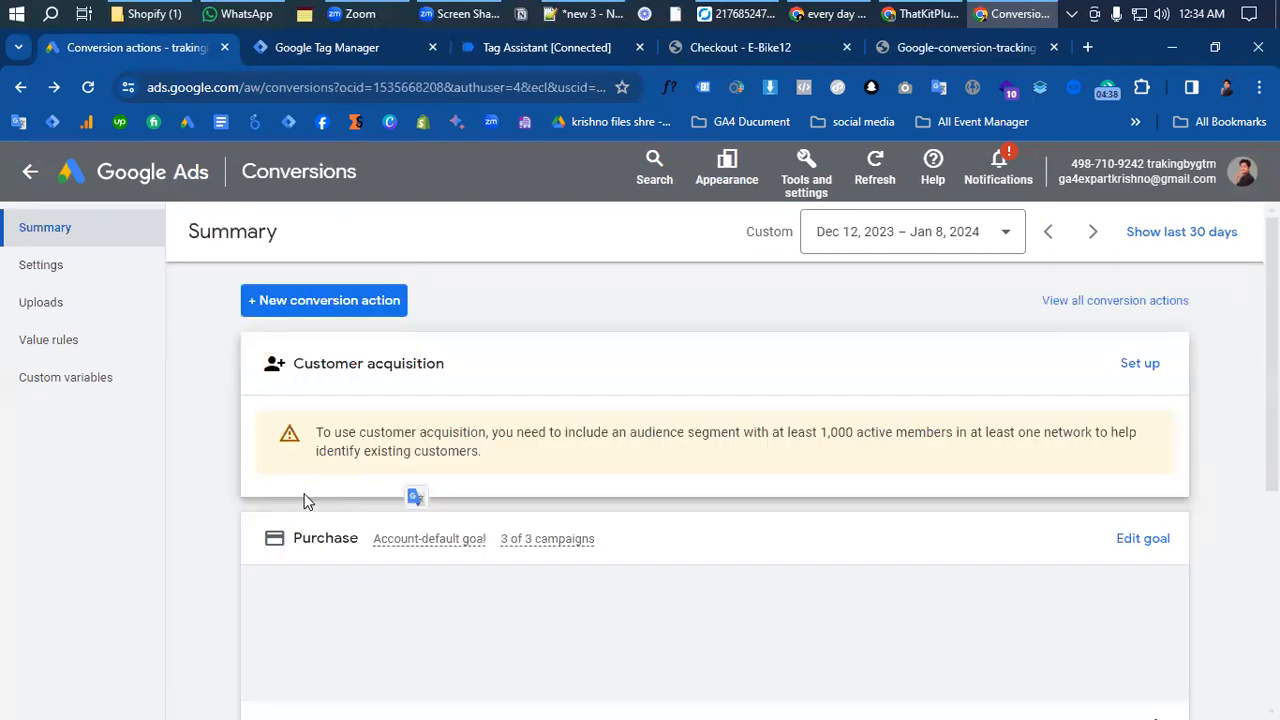
scroll(353, 620, "down", 1)
scroll(354, 620, "down", 2)
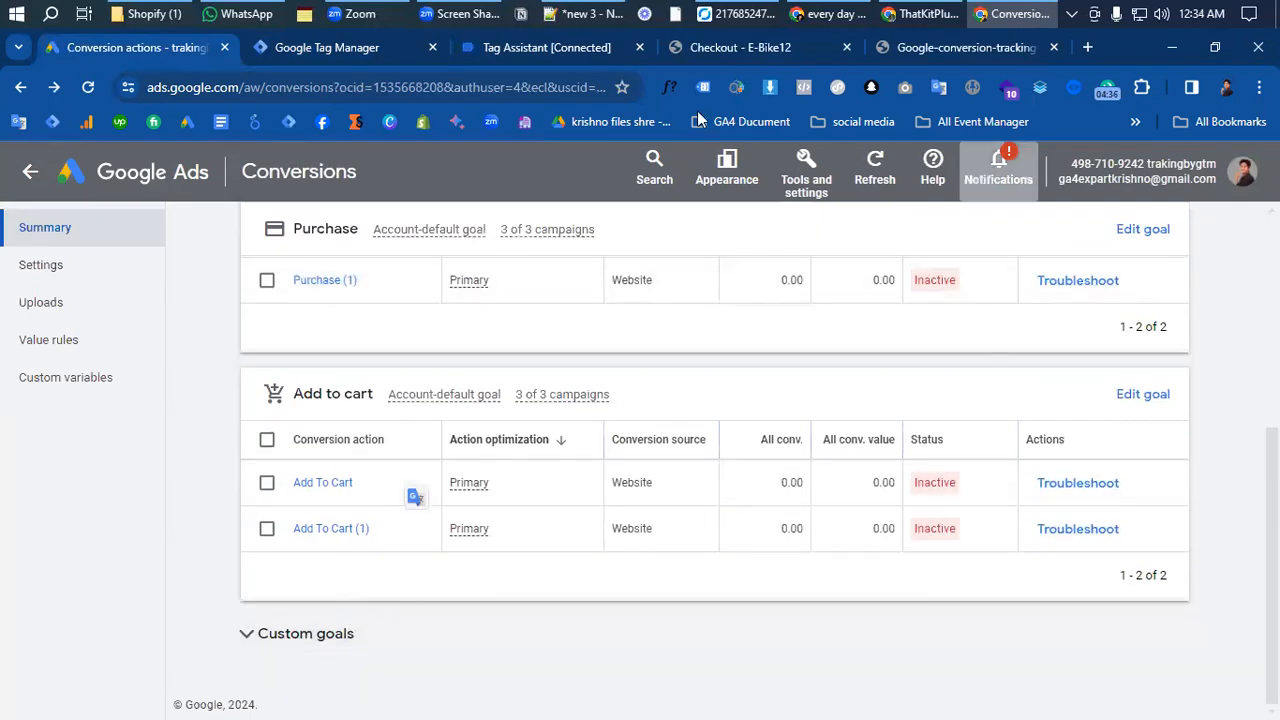
- Return to Google Tag Manager and set the trigger's event name to add_to_cart
left_click(318, 47)
left_click_drag(481, 436, 286, 432)
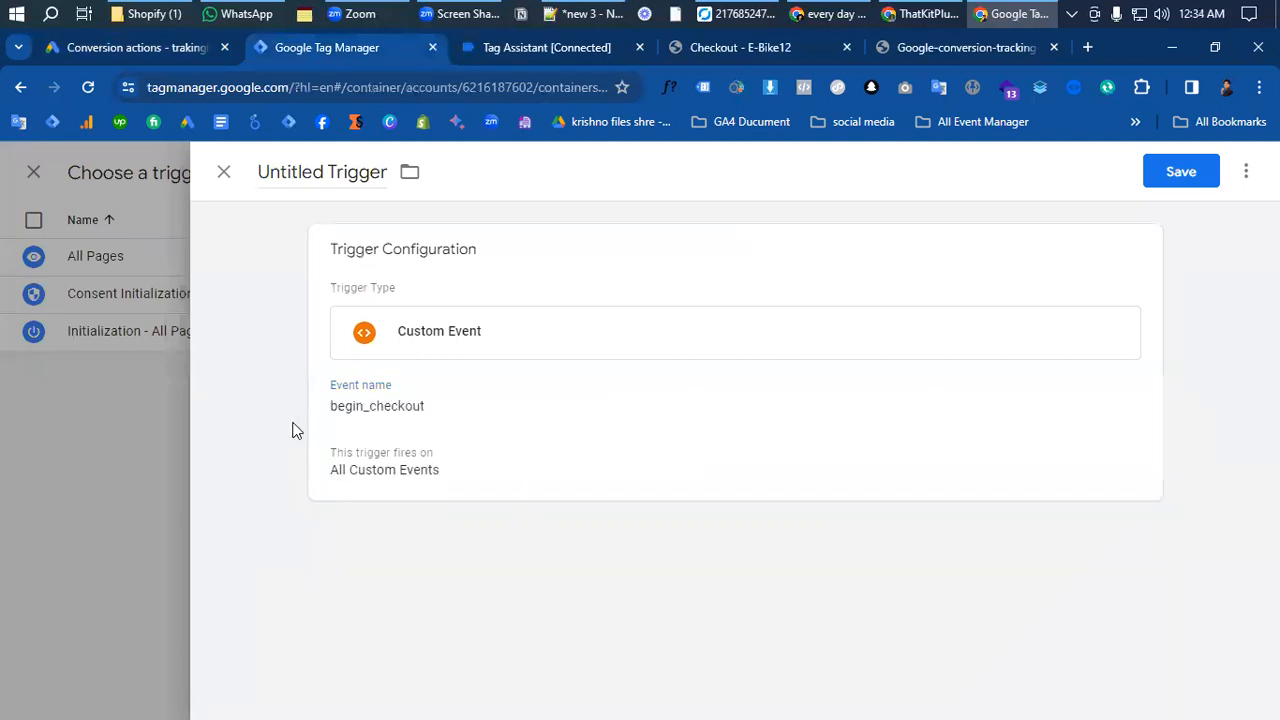
left_click(449, 420)
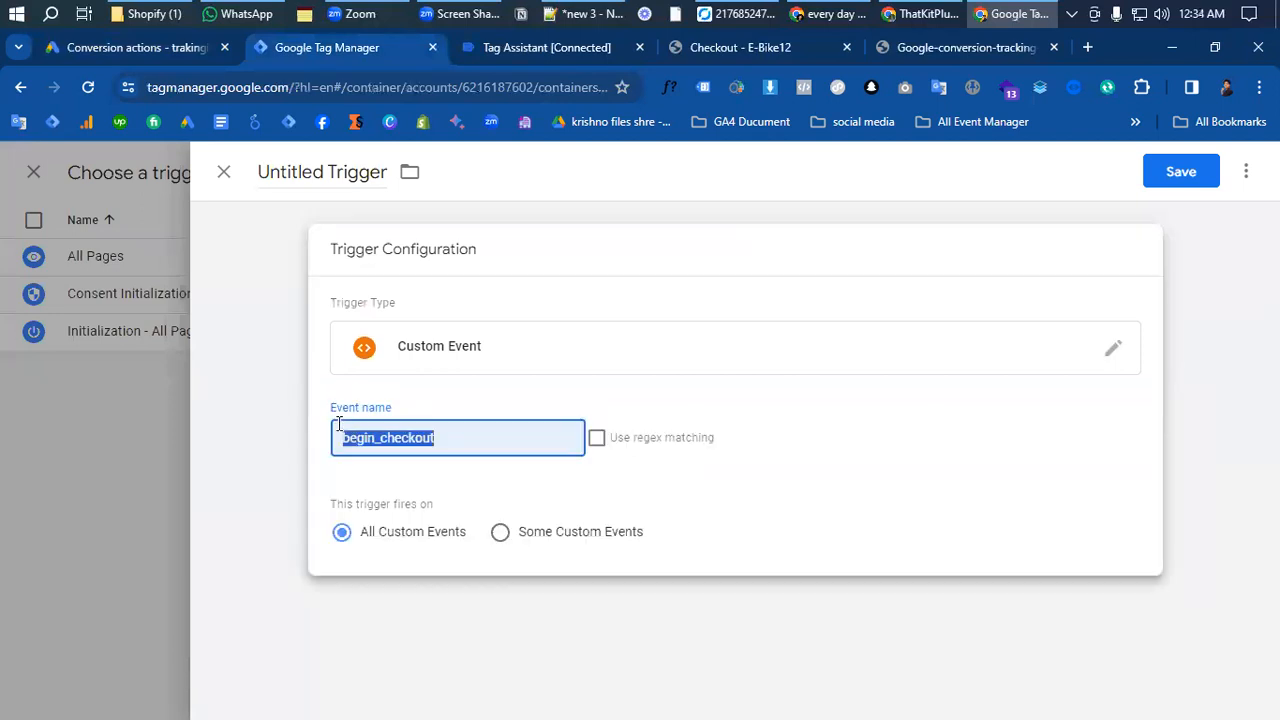
key("BackSpace")
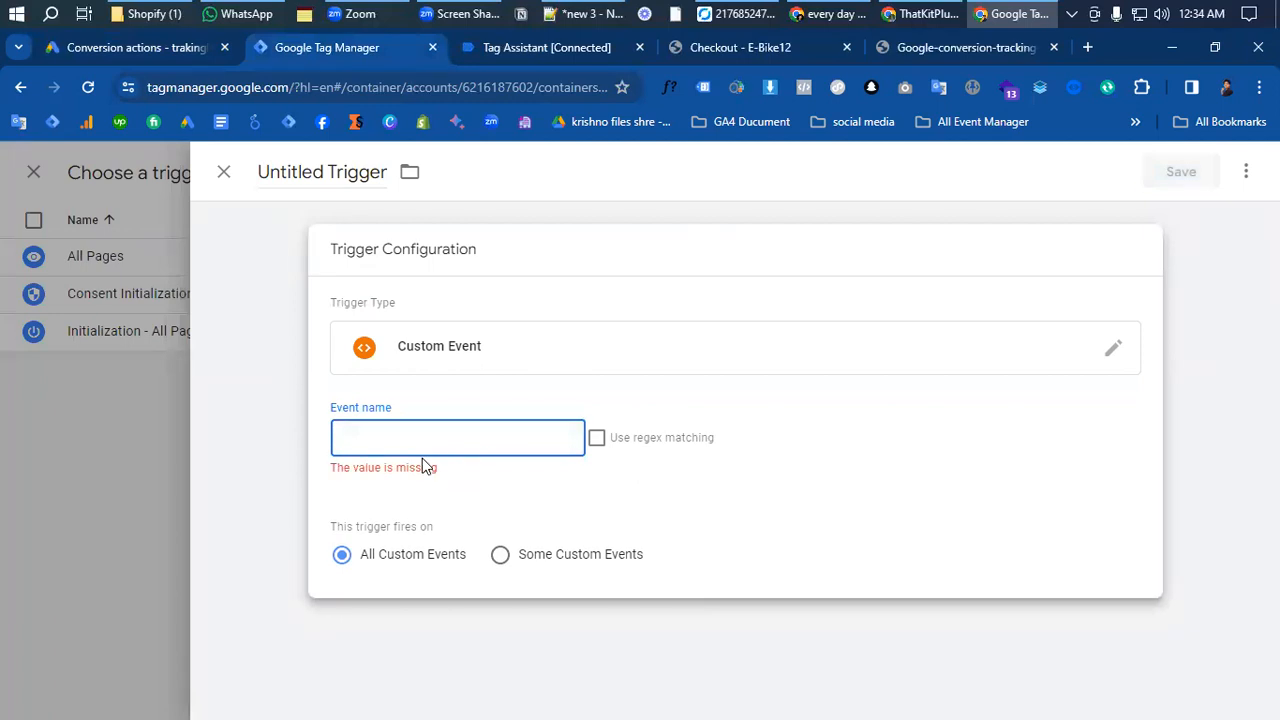
type("ad")
left_click(474, 480)
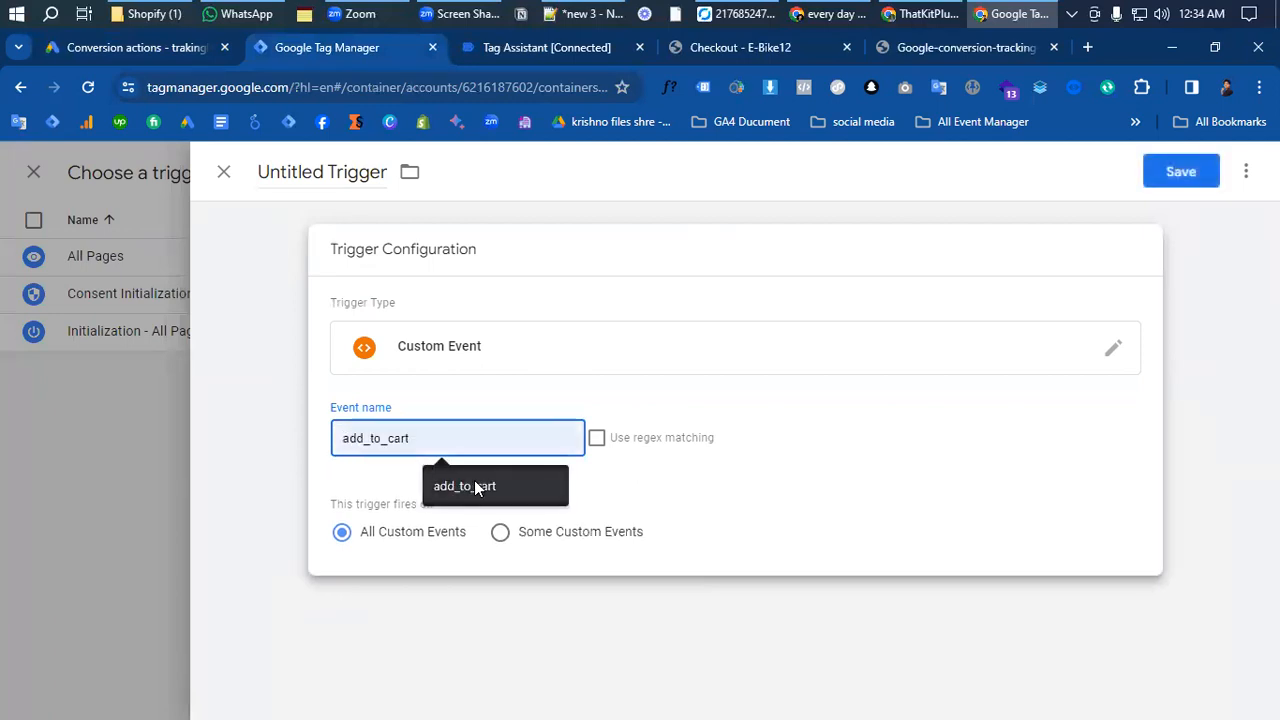
- Name the trigger AddToCart and save it as the tag's firing trigger
left_click(1168, 171)
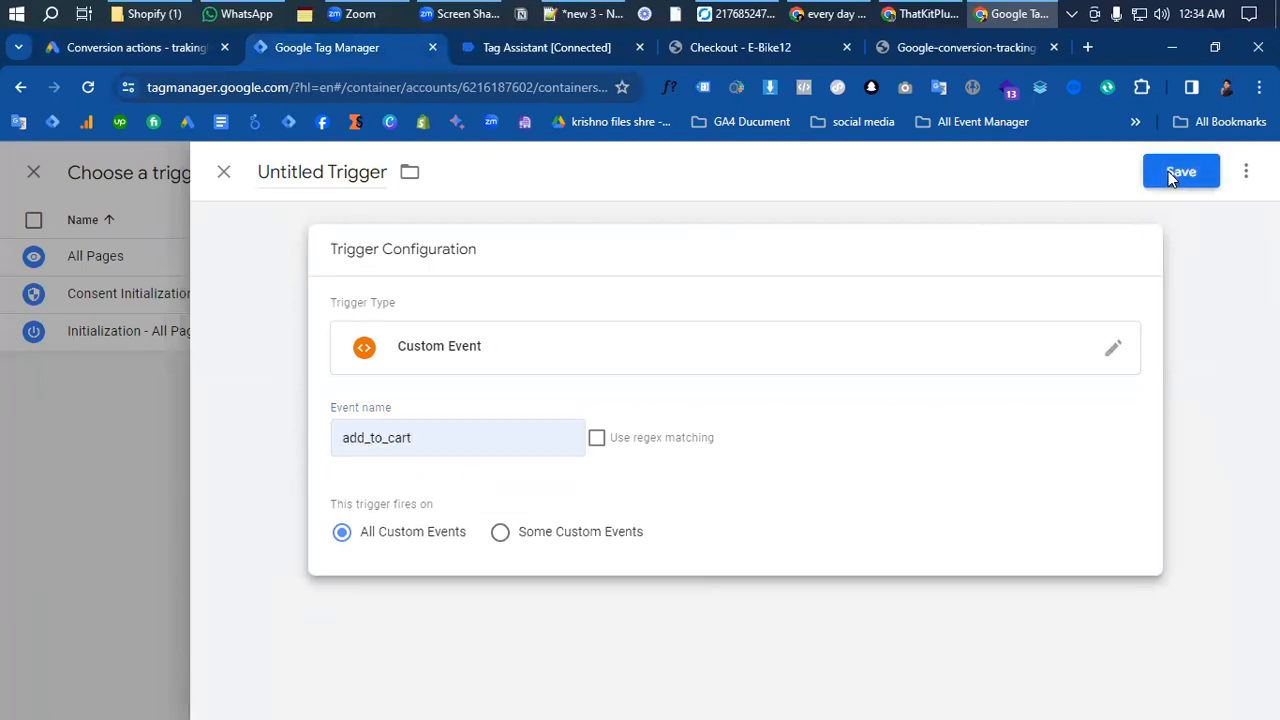
type("Ad")
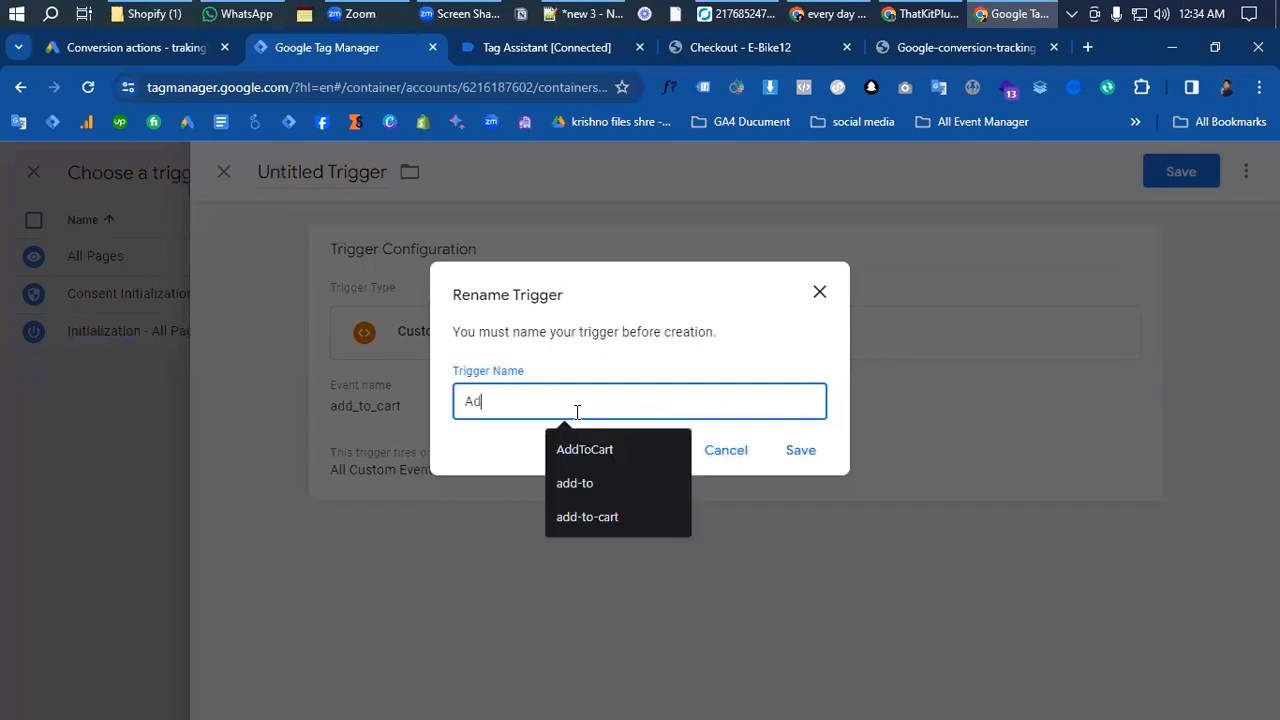
type("d")
key("BackSpace")
key("BackSpace")
key("BackSpace")
type("A")
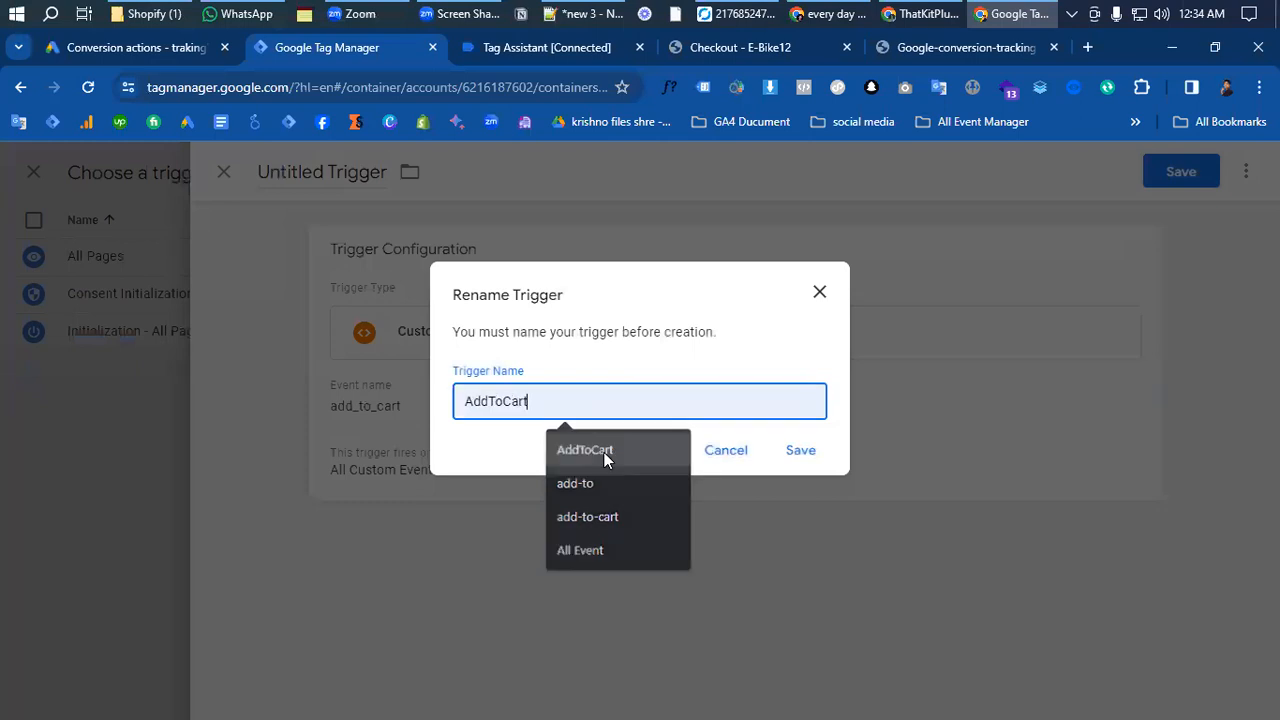
left_click(600, 452)
left_click(819, 451)
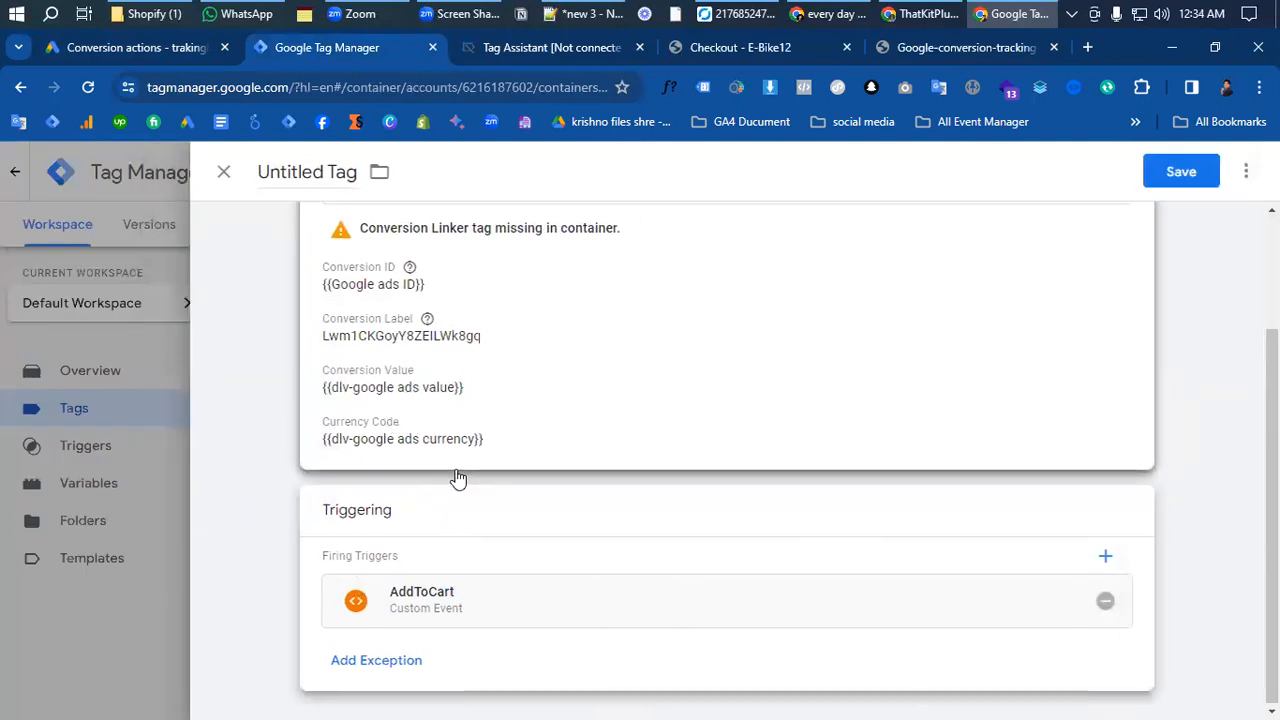
- Name the tag Google Ads Conversion Tracking | AddToCart and save it
scroll(457, 477, "up", 2)
left_click(1178, 172)
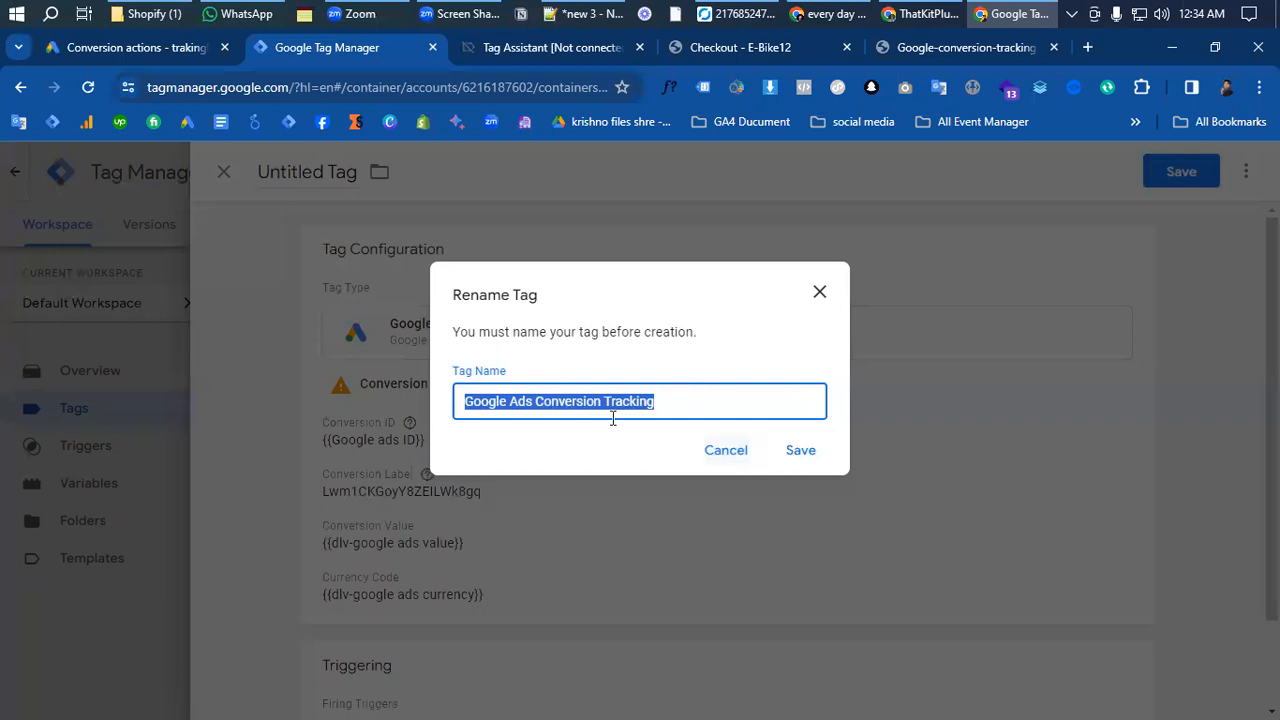
left_click(693, 401)
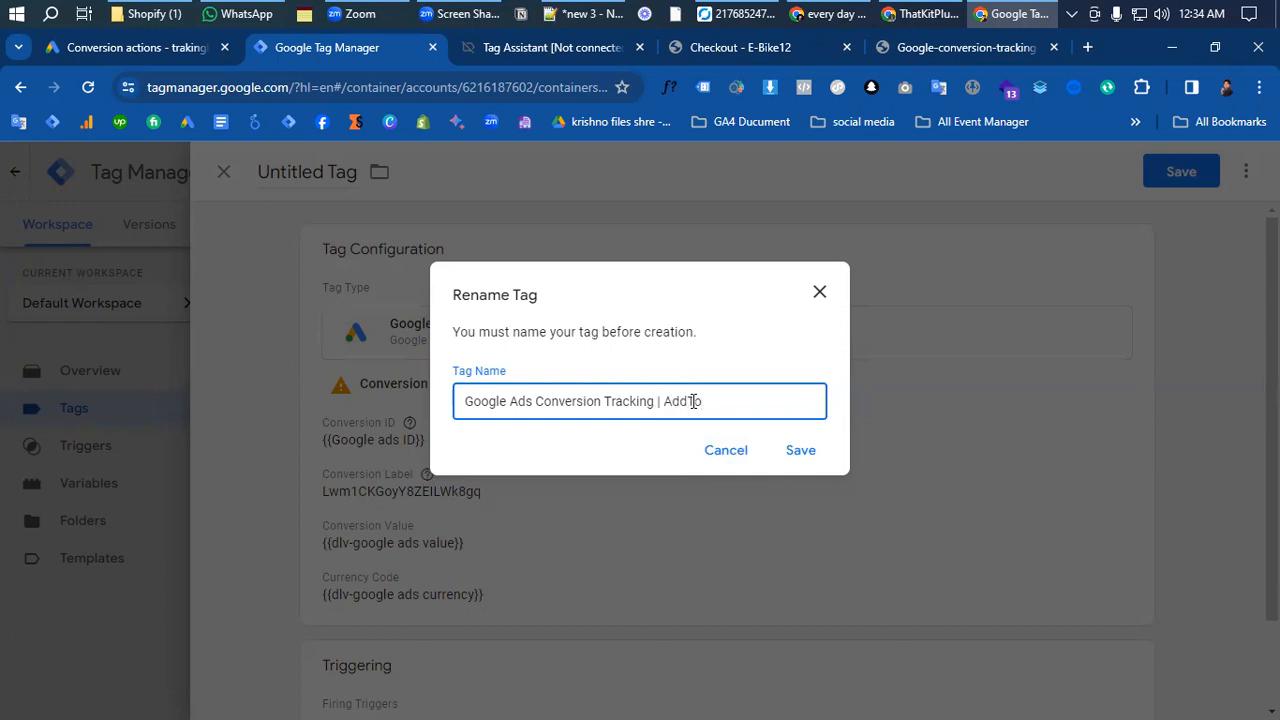
type("| AddToCart")
left_click(801, 453)
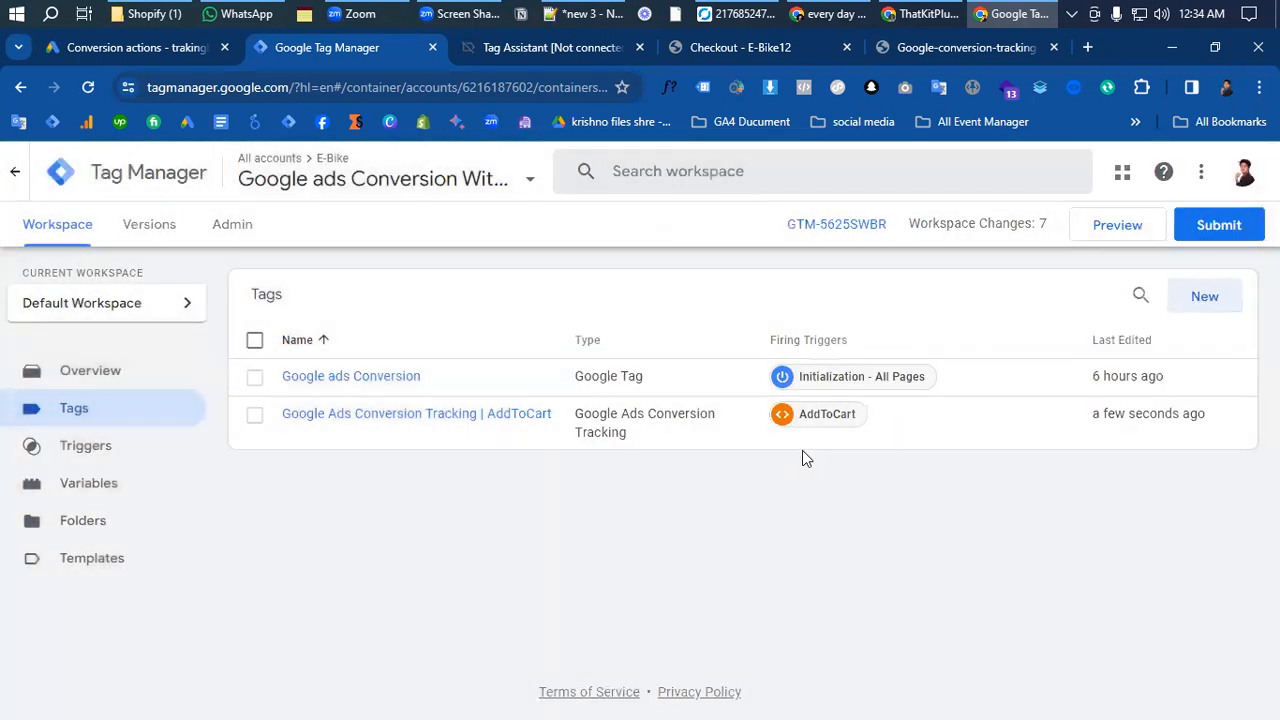
- Submit the workspace changes with the version name "Google ads conversion tacking | addtocart" and publish them to the Live environment
left_click(1206, 242)
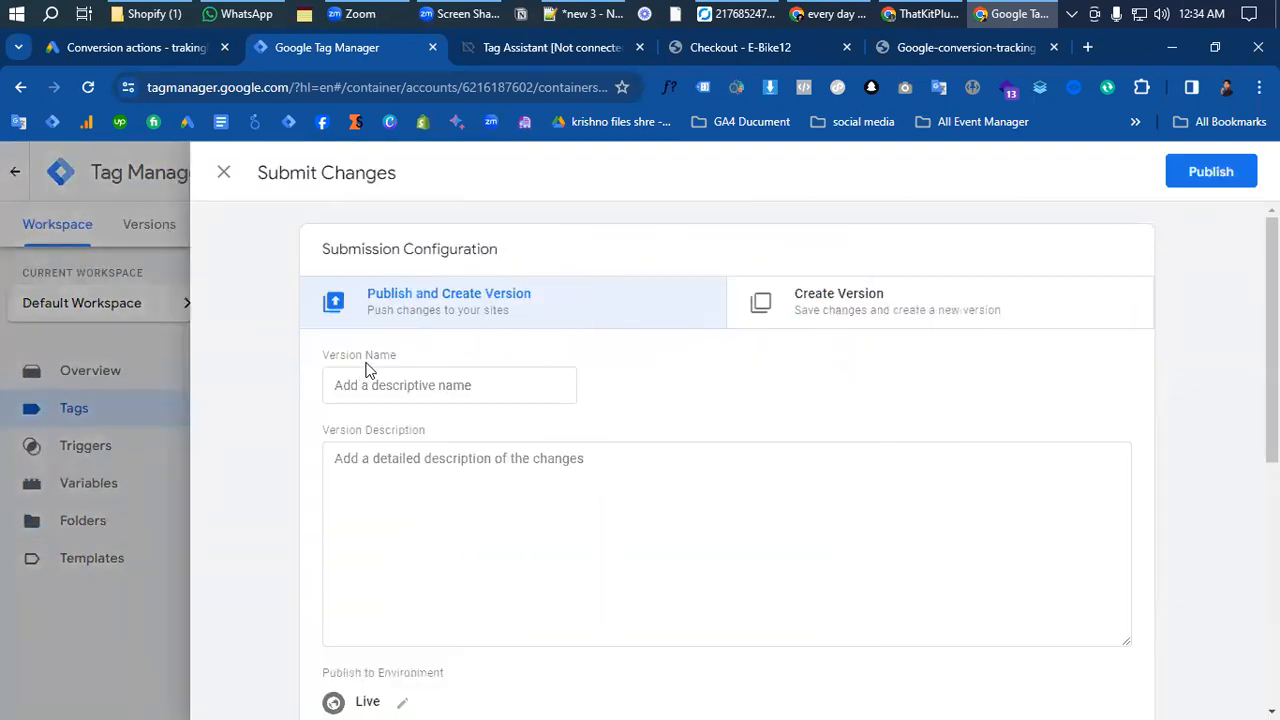
left_click(442, 384)
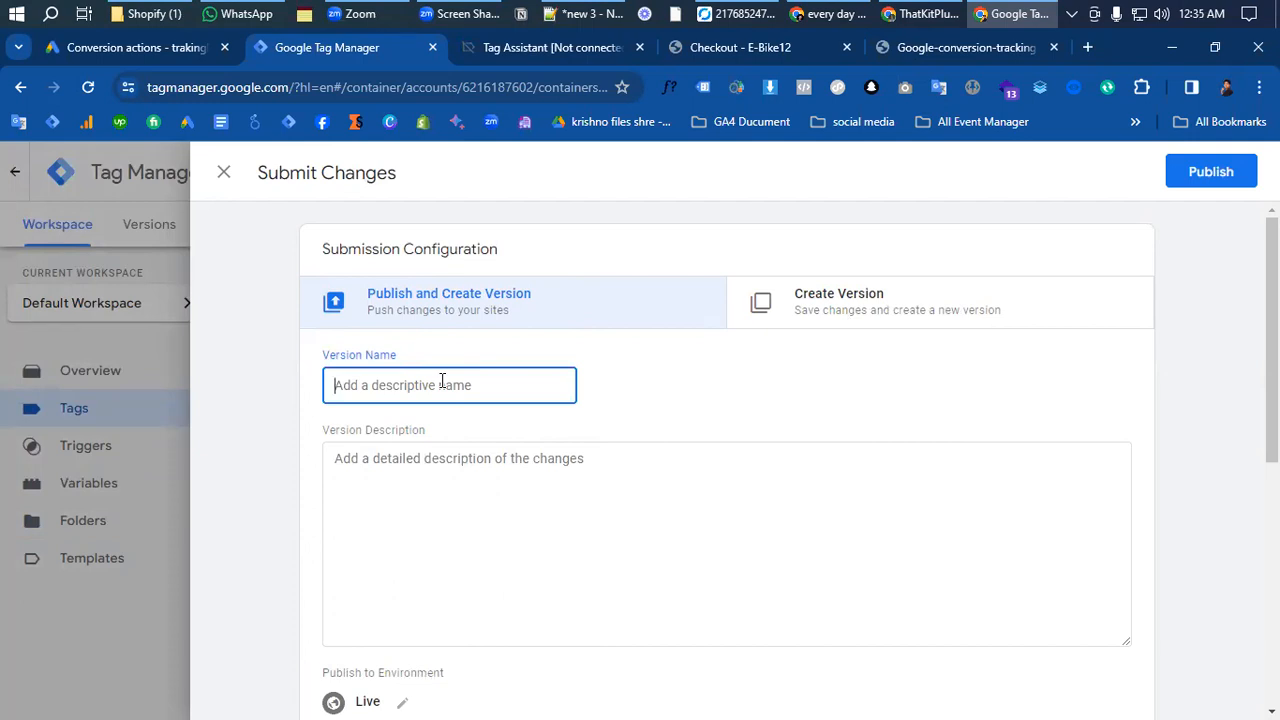
type("Goog")
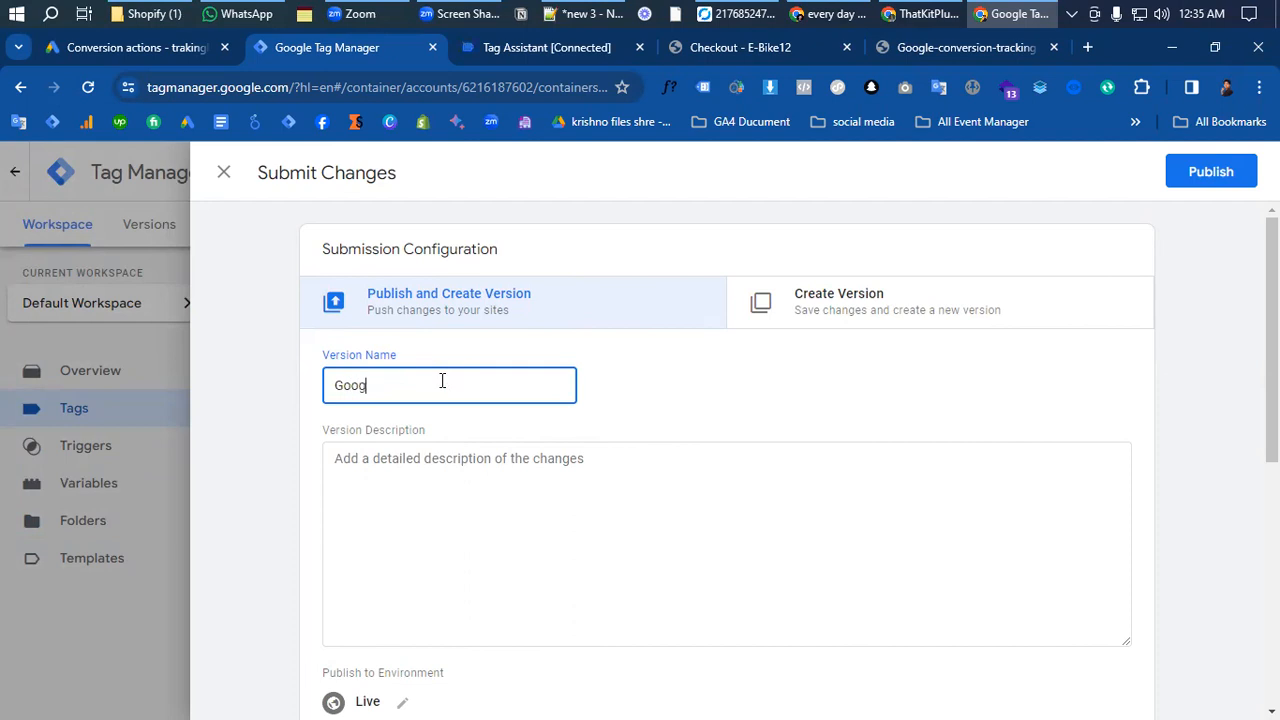
type("le ads conversion")
right_click(442, 385)
left_click(509, 399)
type("tracking | addto")
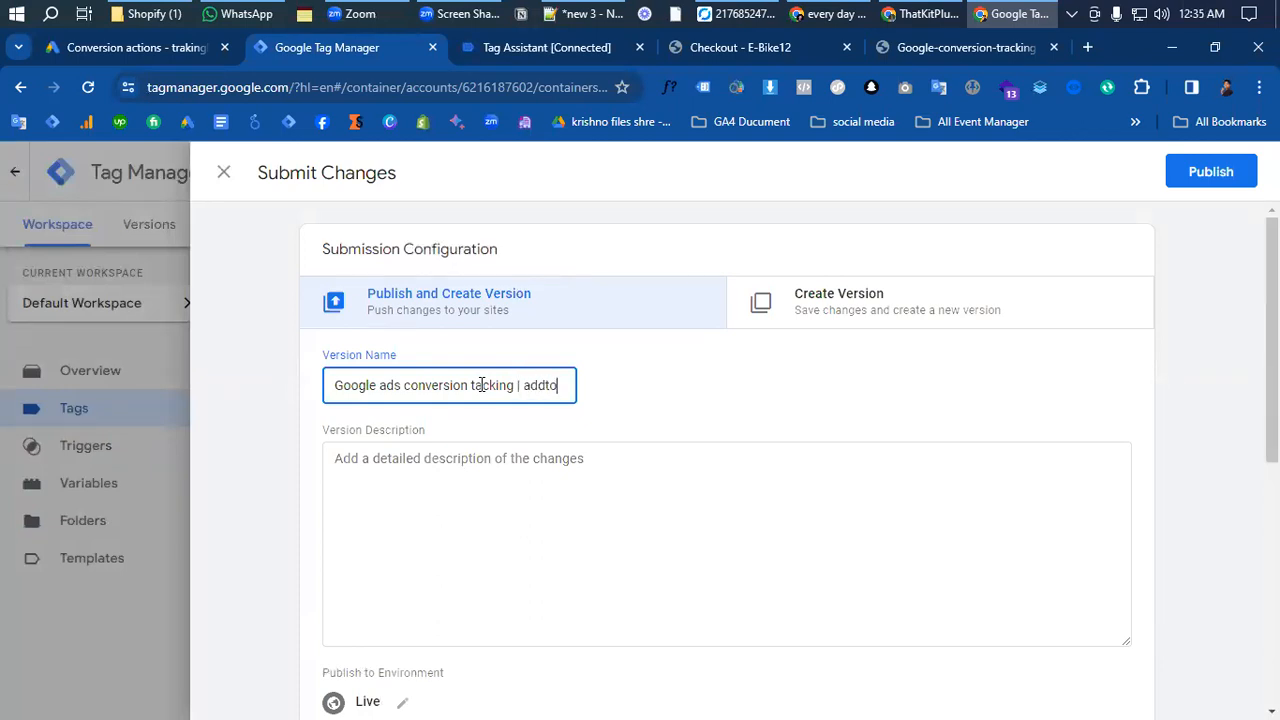
type("cart")
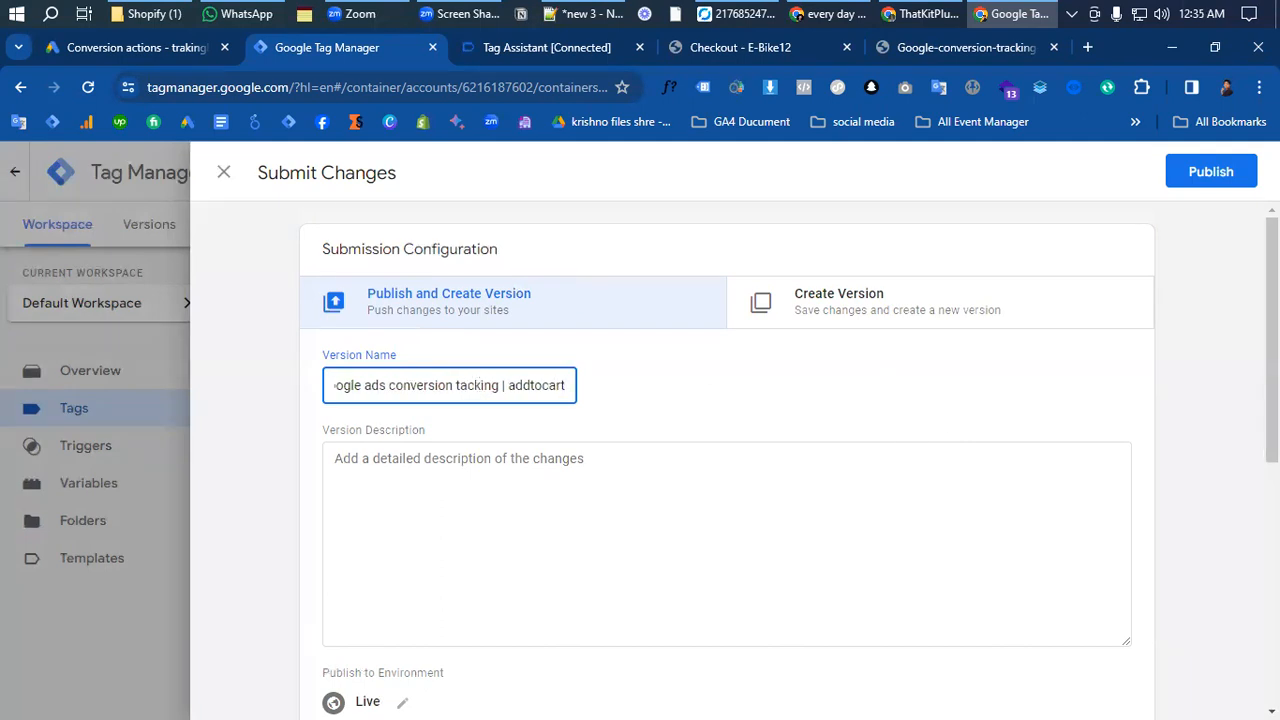
left_click(1189, 171)
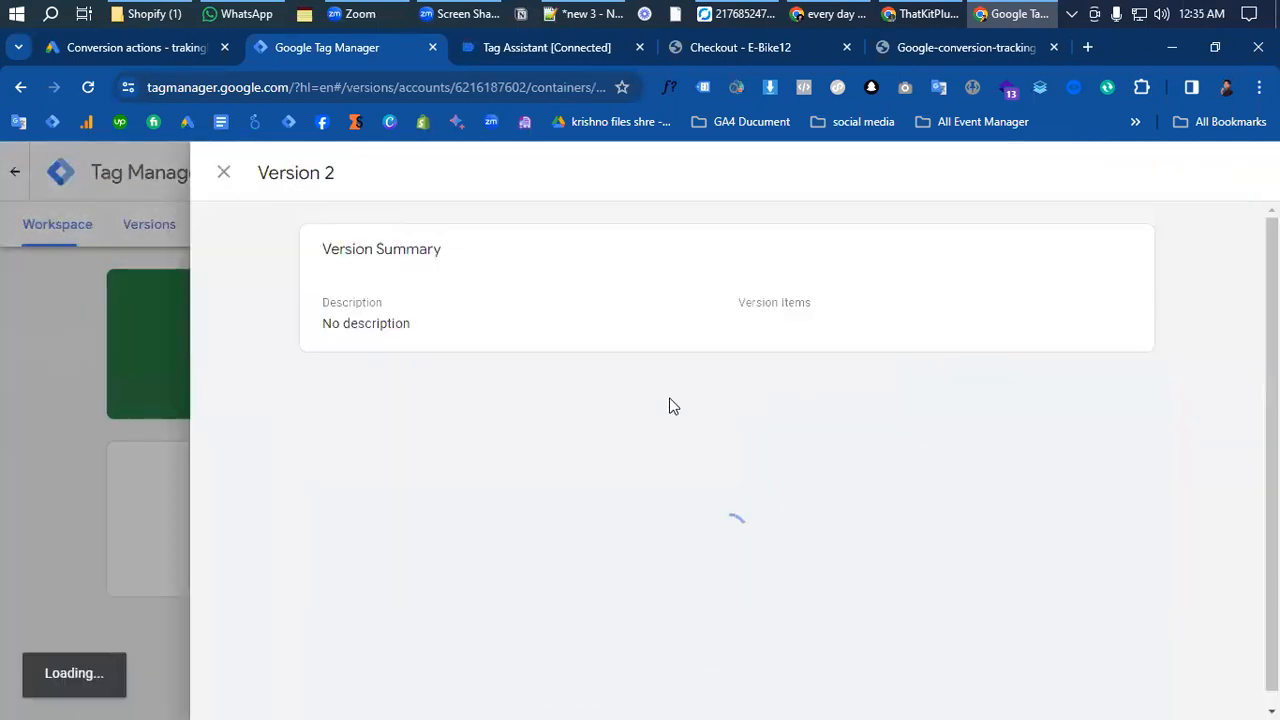
- Close the published version's summary, return to the reloaded workspace and start a preview session on the e-bike12 store
left_click(224, 176)
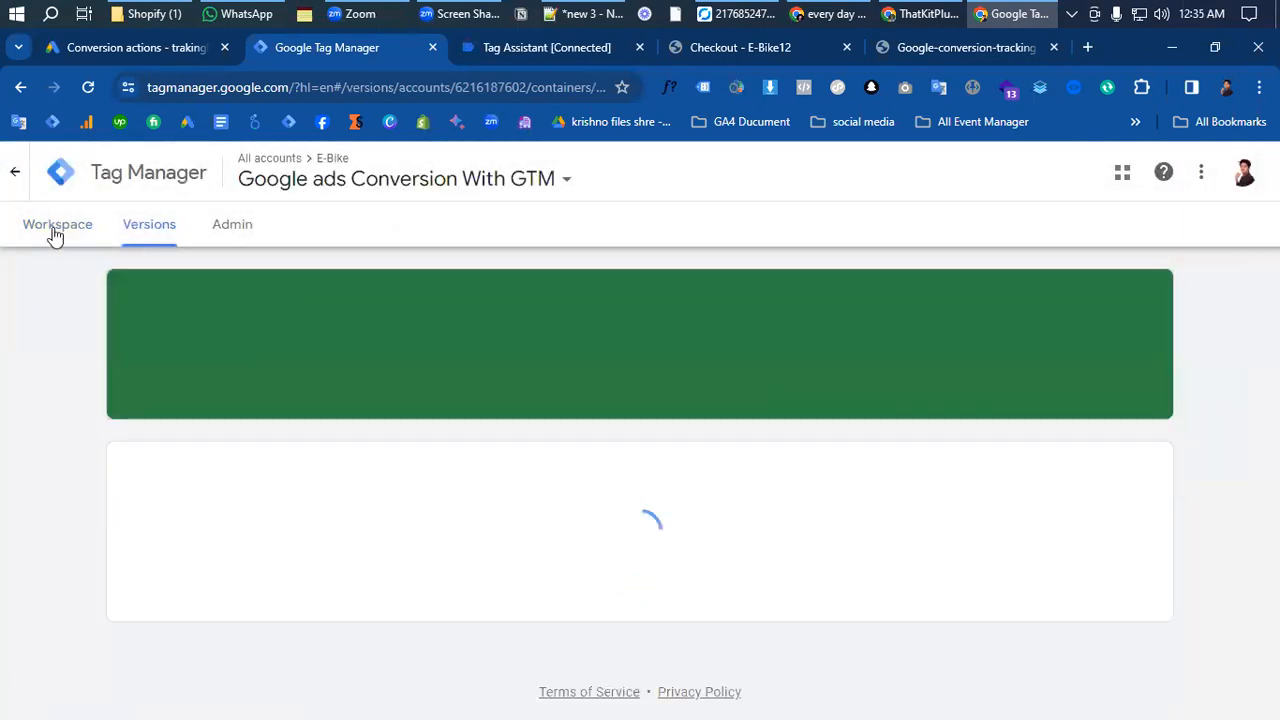
left_click(40, 224)
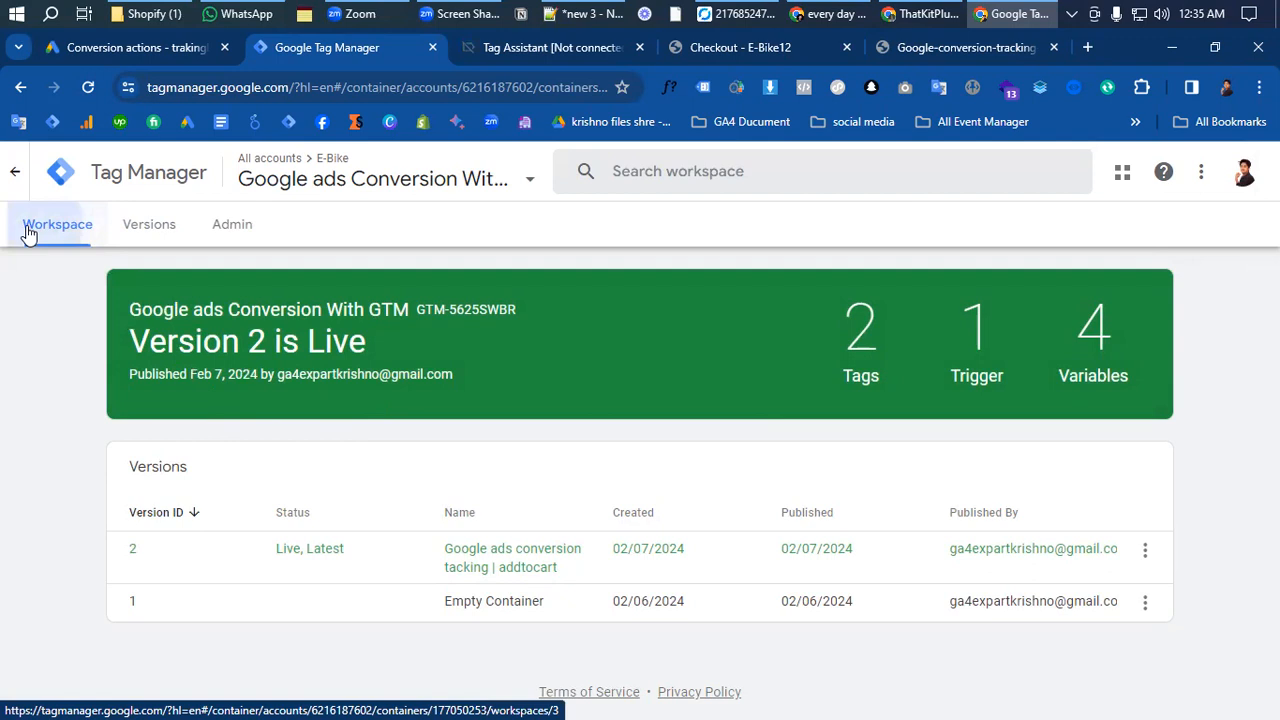
left_click(88, 89)
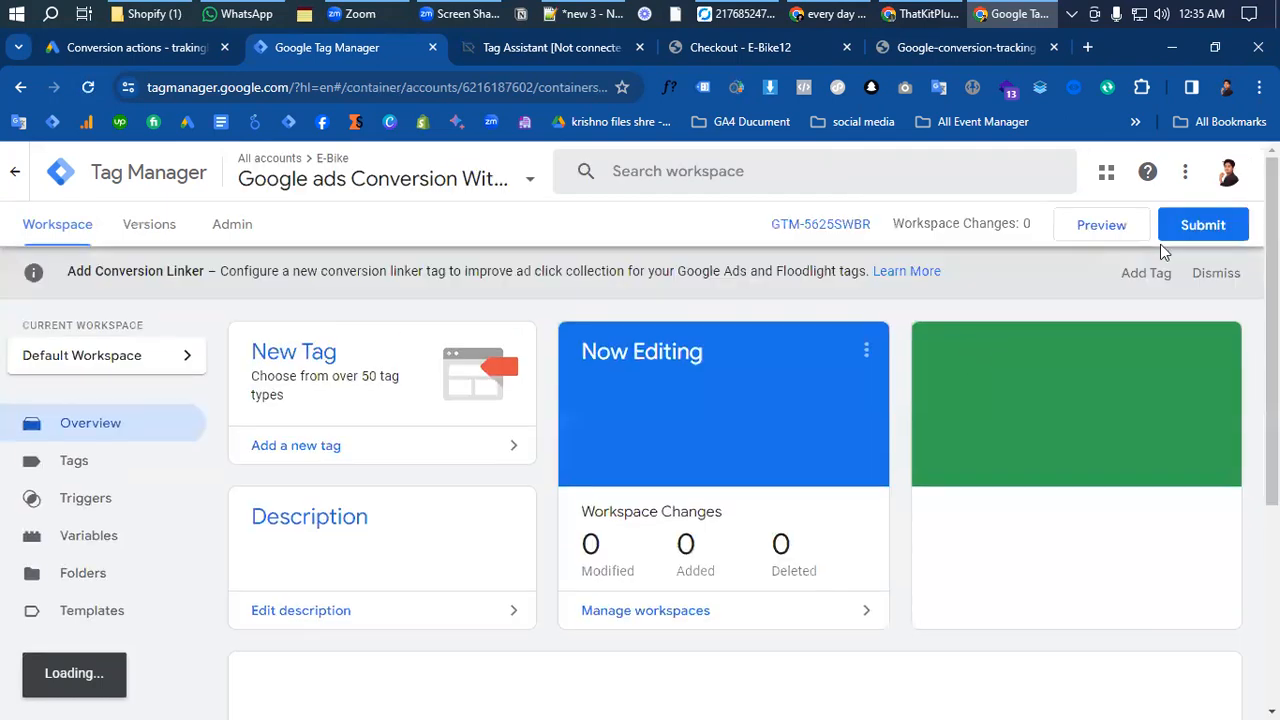
left_click(1099, 226)
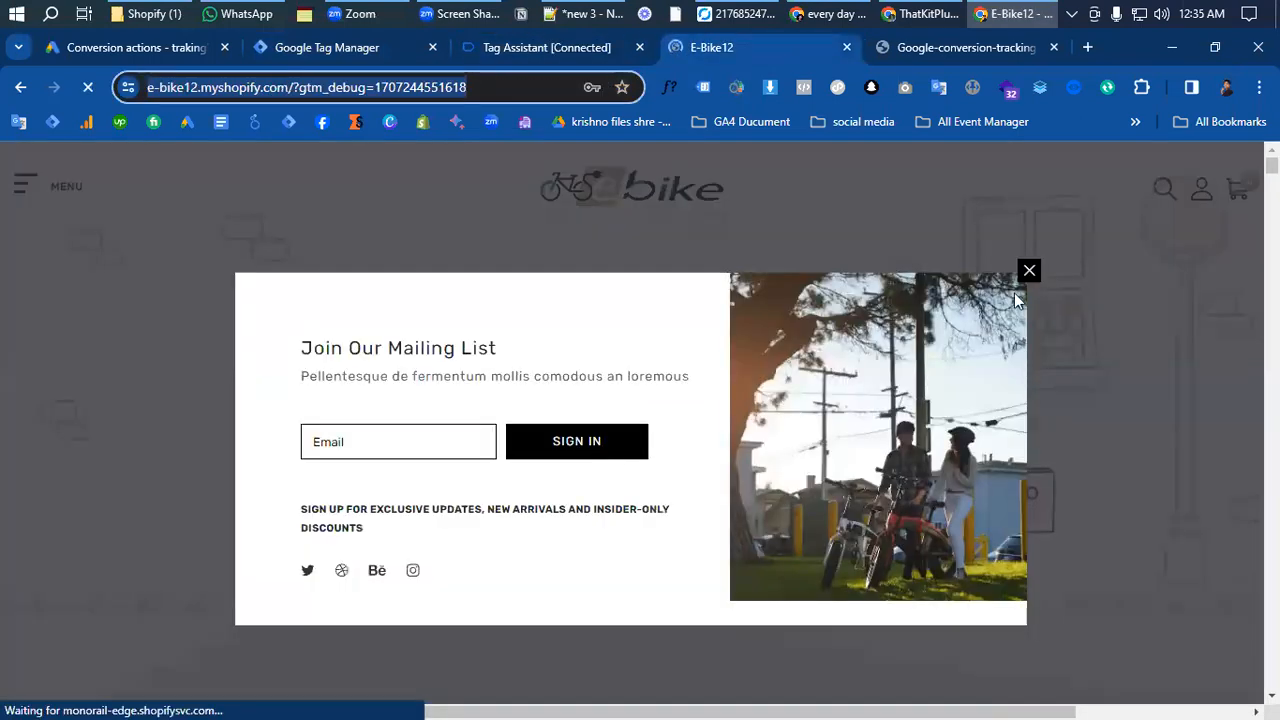
- Dismiss the store's mailing list popup, open the Vulcan E Electric Bike product and add it to the cart
left_click(1028, 273)
scroll(457, 495, "down", 10)
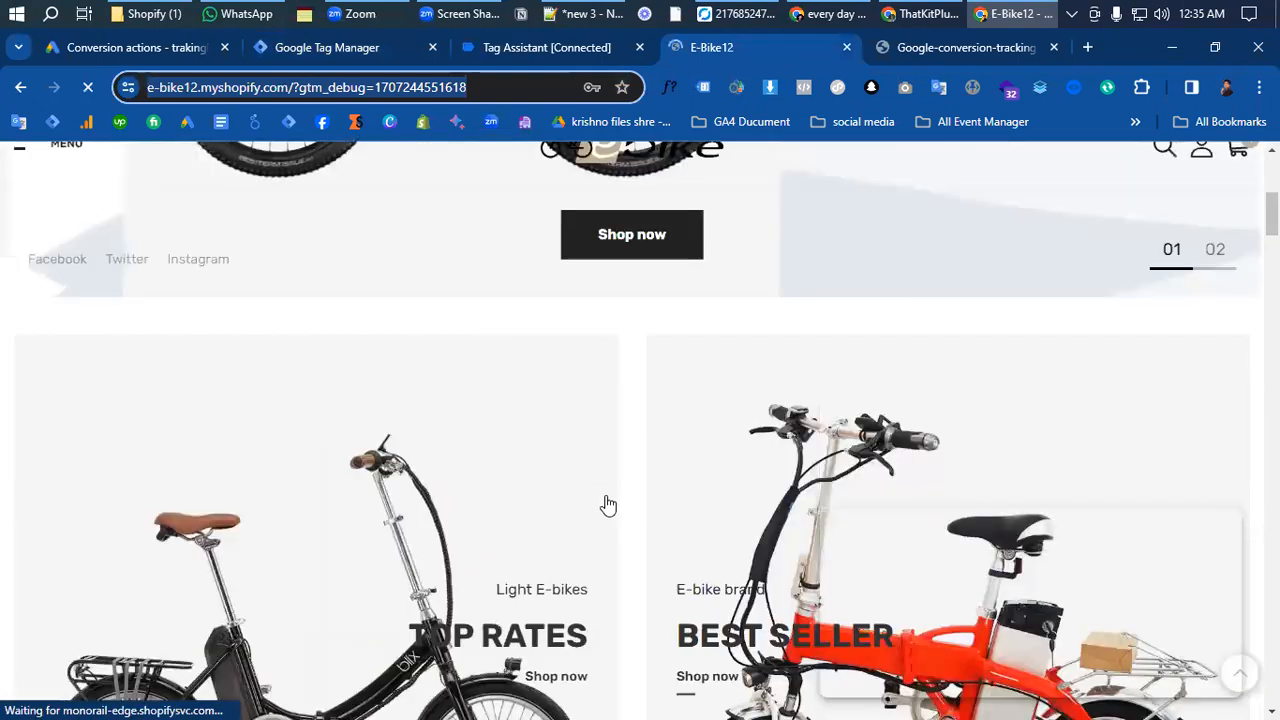
scroll(608, 505, "down", 4)
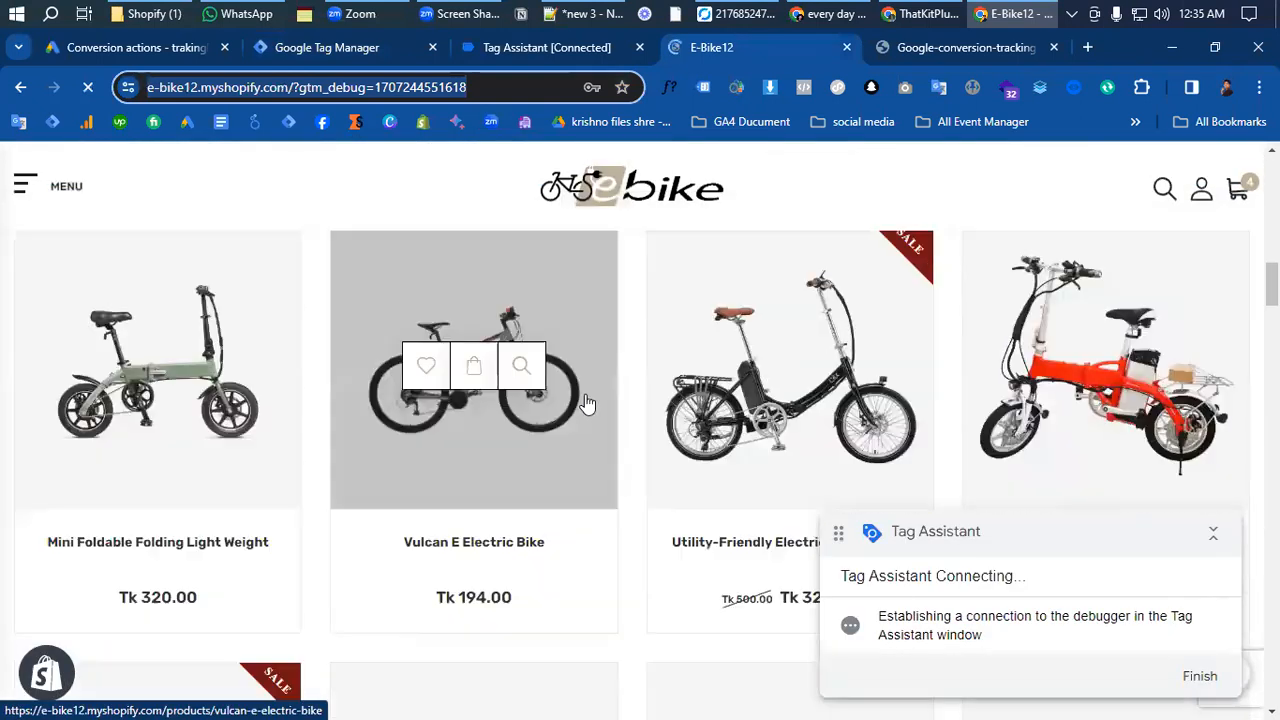
left_click(578, 304)
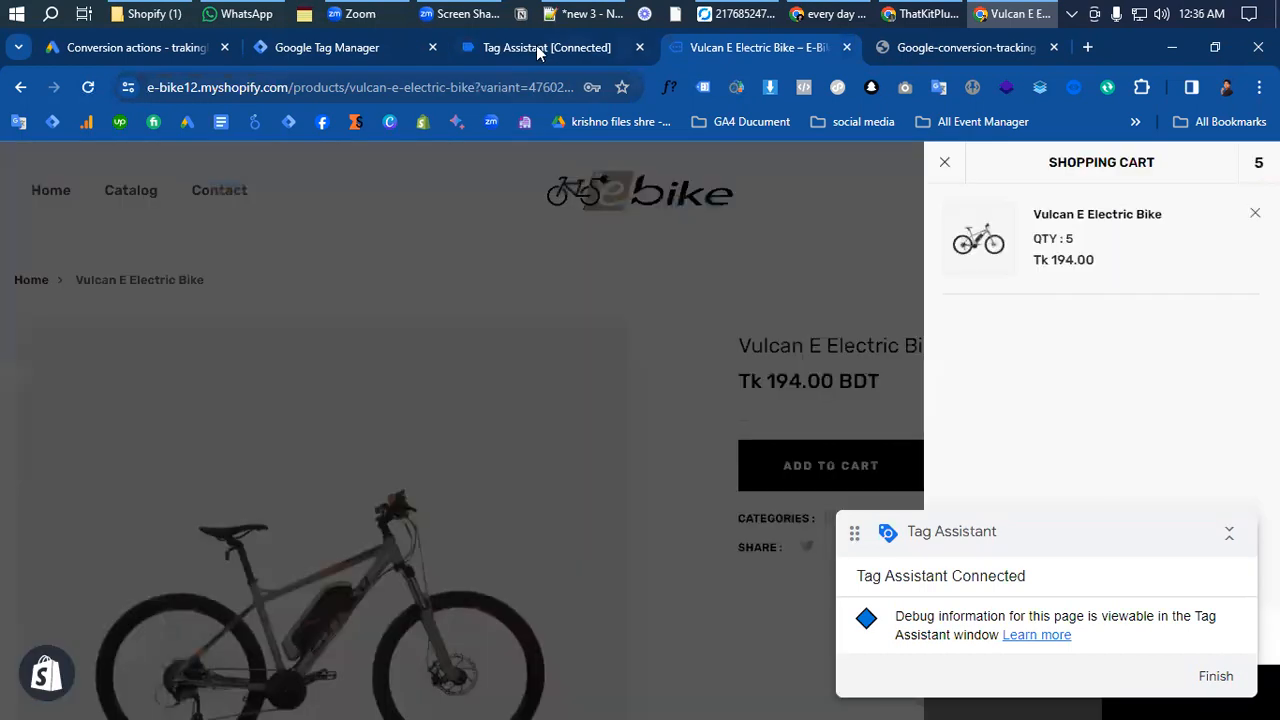
- Switch to Tag Assistant and check which tags of container GTM-5625SWBR fired for the add-to-cart action
left_click(543, 48)
left_click(645, 497)
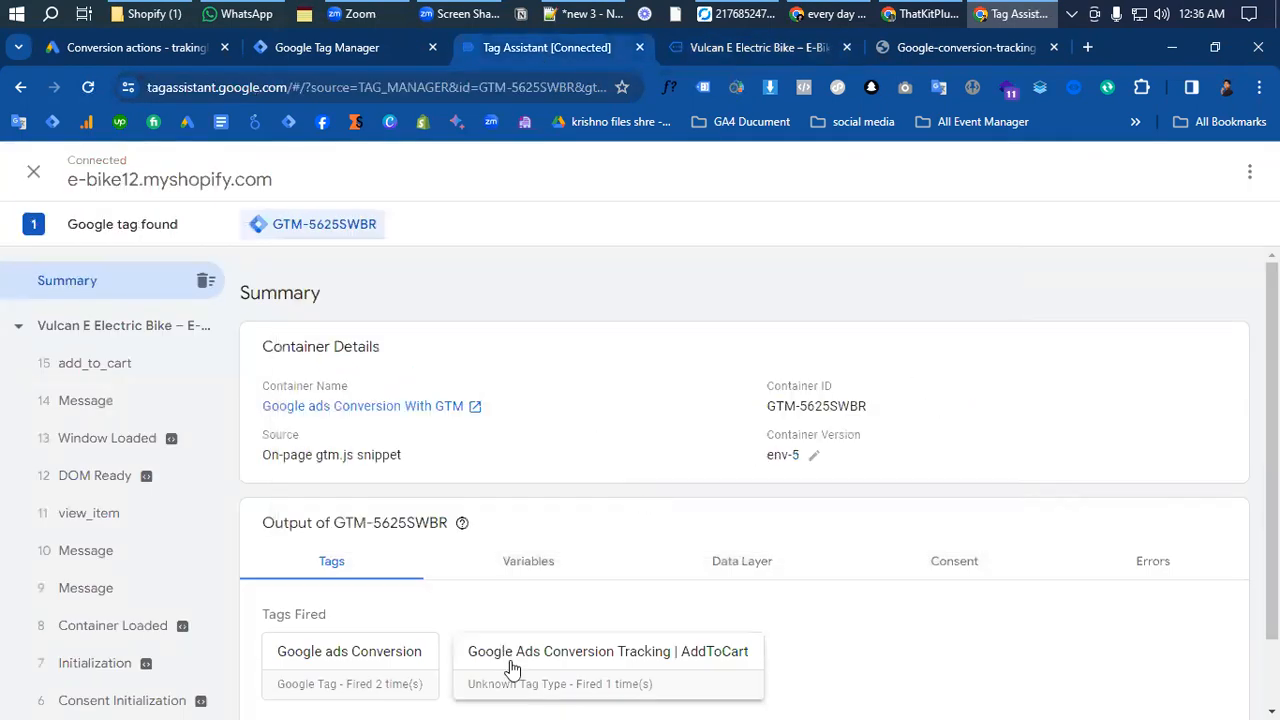
scroll(515, 660, "down", 1)
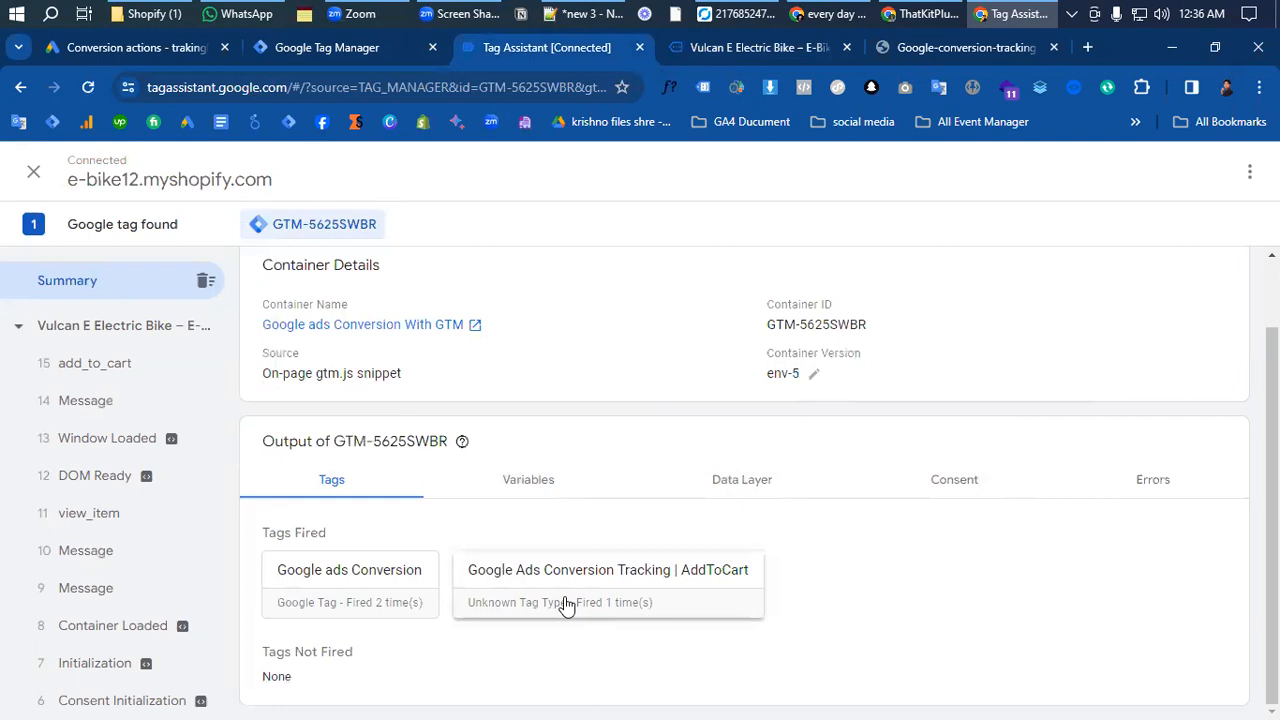
- Switch to Google Ads to check the status of the Add to cart conversion actions, and return to Google Tag Manager
left_click(132, 50)
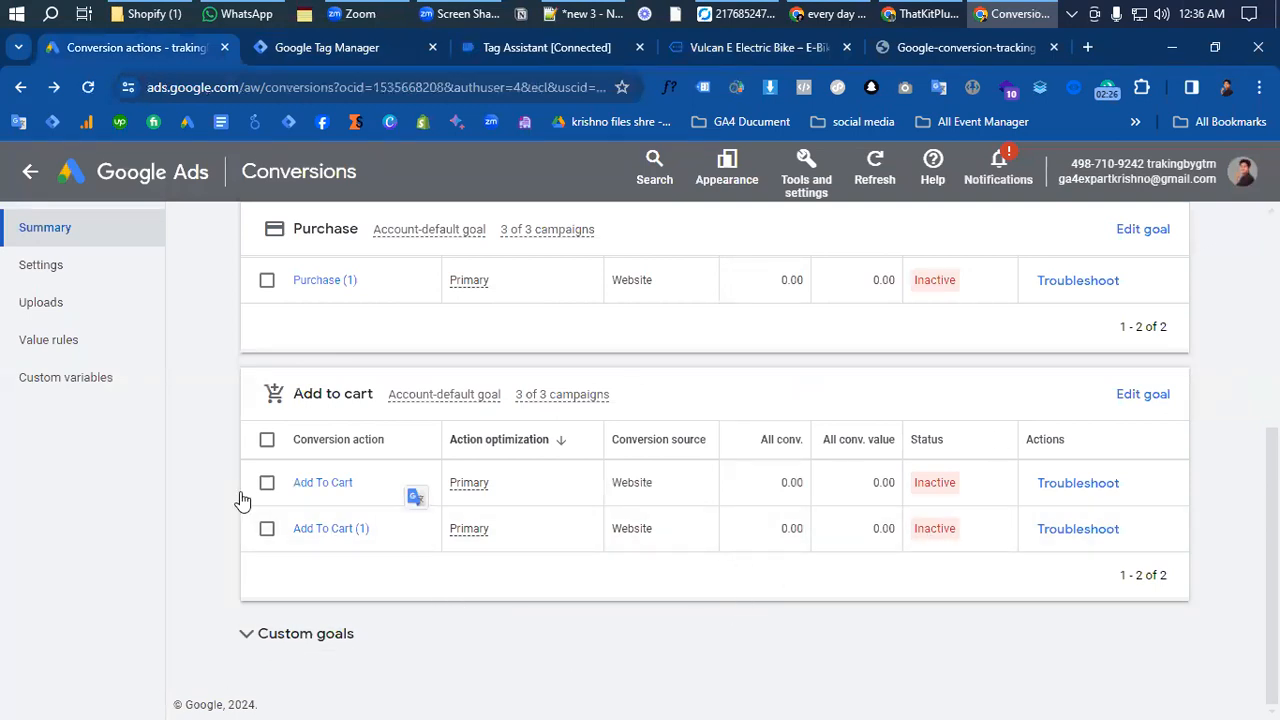
left_click(296, 54)
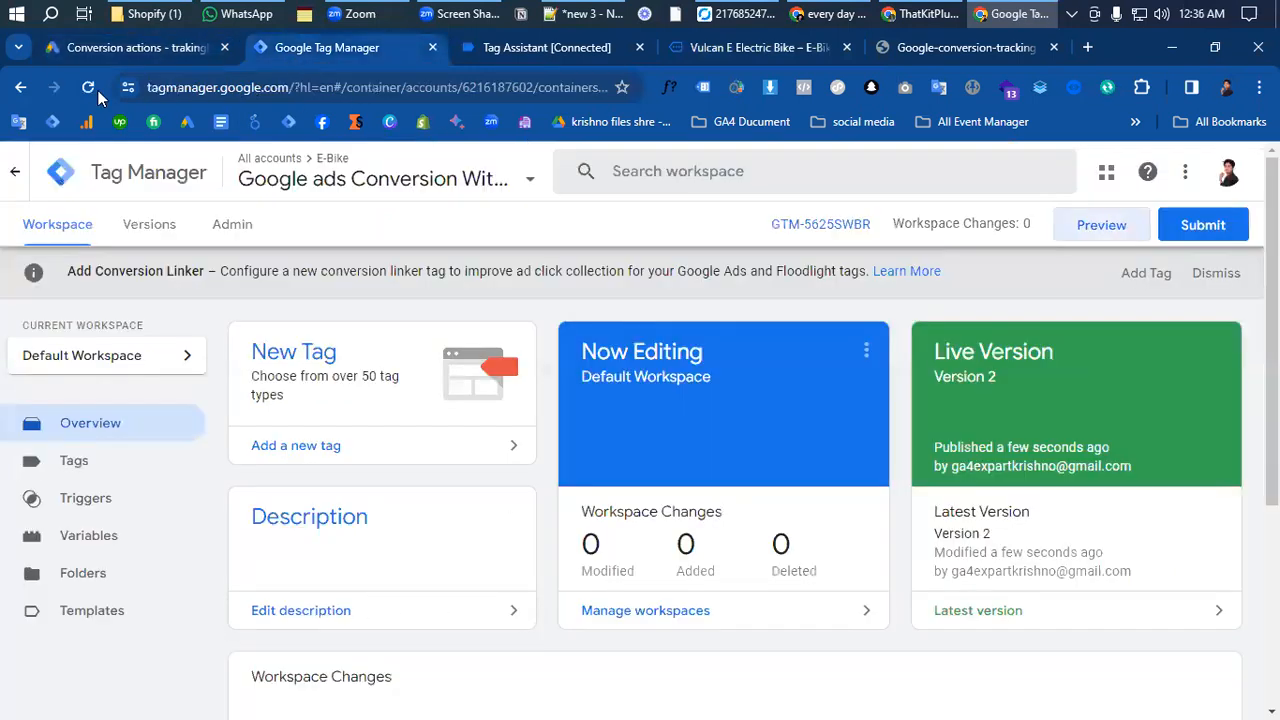